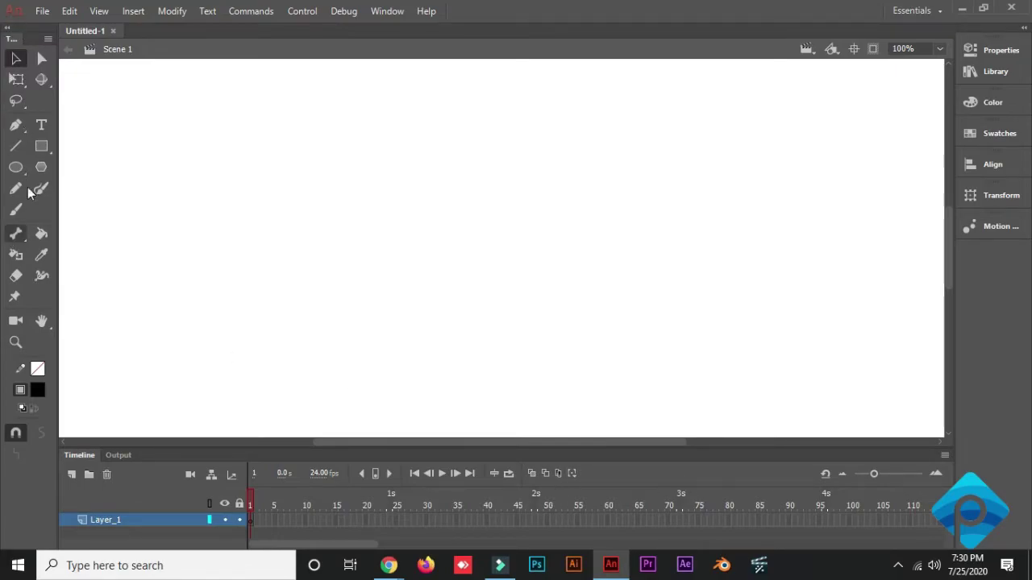
# - Try a wider layout for the Tools panel, then return it to a narrow two-column width
pyautogui.doubleClick(9, 37)
pyautogui.doubleClick(8, 34)
pyautogui.moveTo(9, 34); pyautogui.dragTo(8, 90)
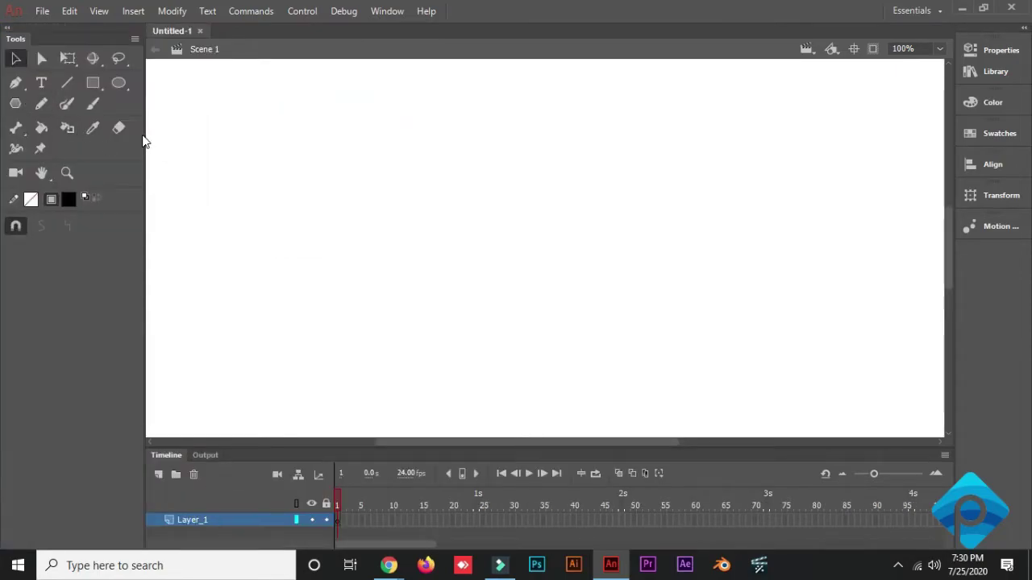
pyautogui.moveTo(144, 133); pyautogui.dragTo(60, 130)
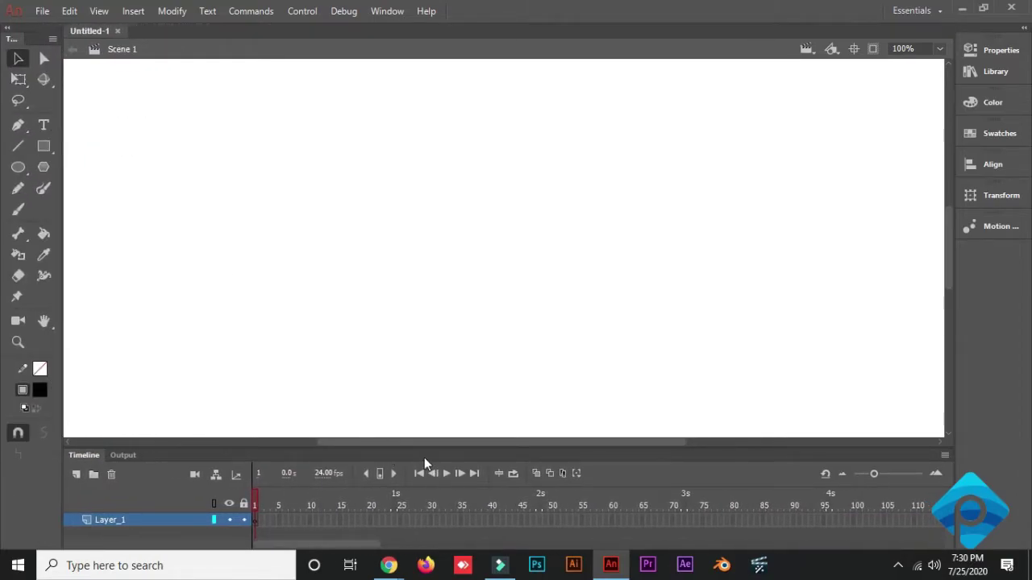
# - Undock the Timeline panel, widen it, and dock it above the stage
pyautogui.moveTo(288, 454); pyautogui.dragTo(307, 445)
pyautogui.moveTo(207, 453); pyautogui.dragTo(328, 183)
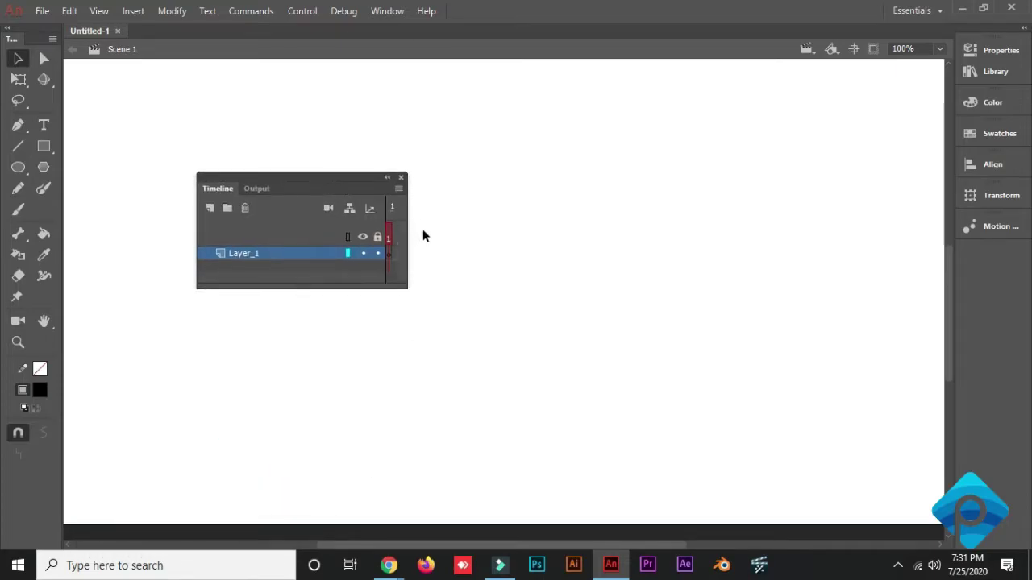
pyautogui.moveTo(411, 231); pyautogui.dragTo(888, 288)
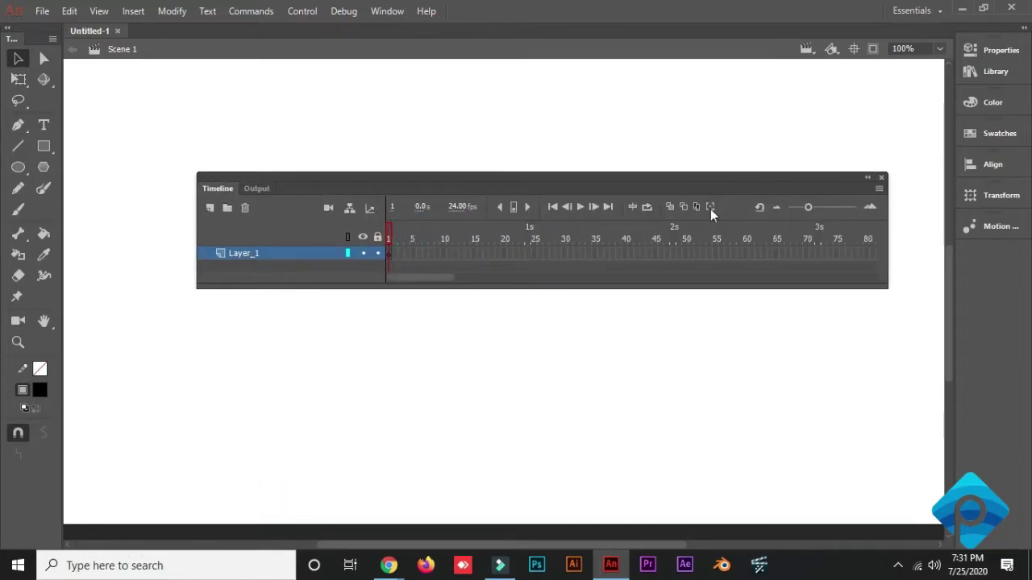
pyautogui.moveTo(694, 178); pyautogui.dragTo(789, 186)
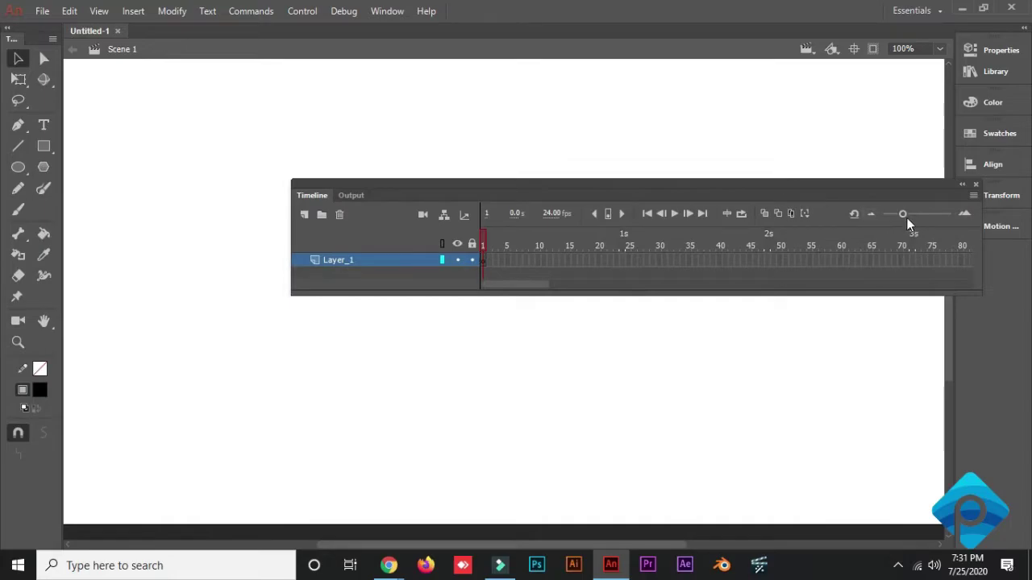
pyautogui.moveTo(901, 213)
pyautogui.mouseDown()
pyautogui.moveTo(933, 218)
pyautogui.moveTo(895, 223)
pyautogui.moveTo(942, 219)
pyautogui.moveTo(890, 223)
pyautogui.moveTo(949, 221)
pyautogui.moveTo(902, 223)
pyautogui.mouseUp()
pyautogui.moveTo(717, 184); pyautogui.dragTo(577, 29)
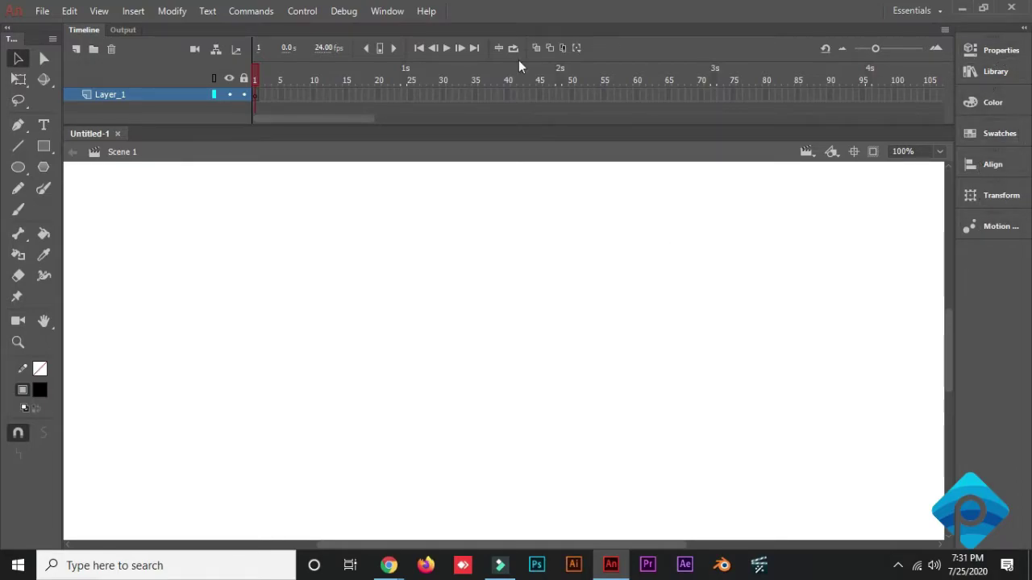
# - Review the list of available panels, then open the Library panel and collapse it again
pyautogui.click(386, 12)
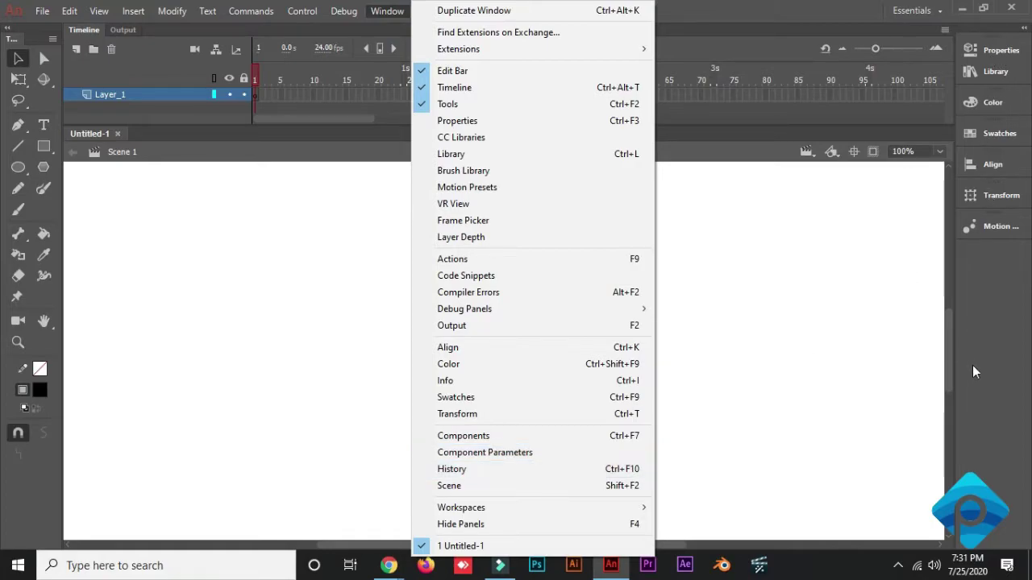
pyautogui.click(999, 266)
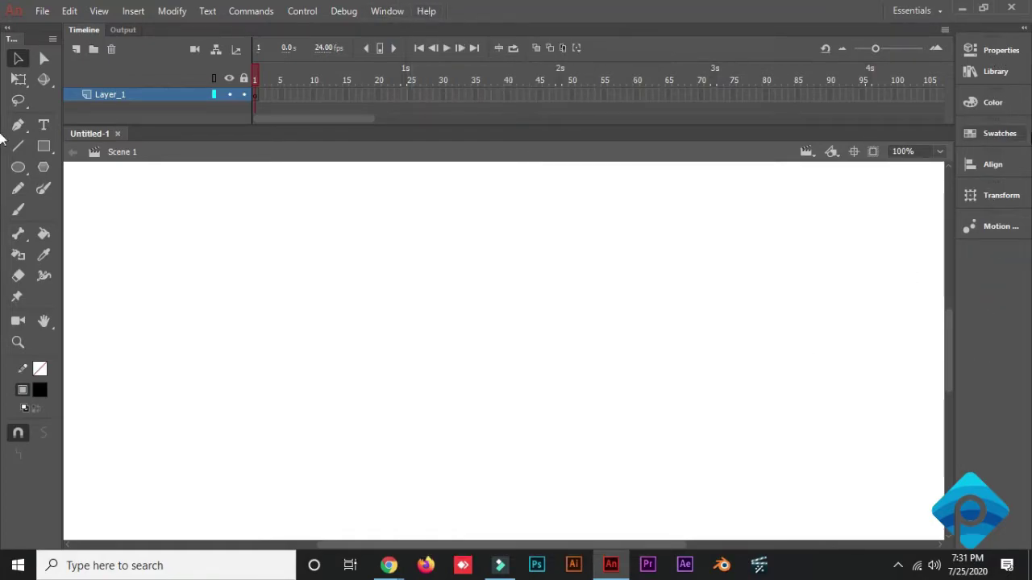
pyautogui.click(1011, 75)
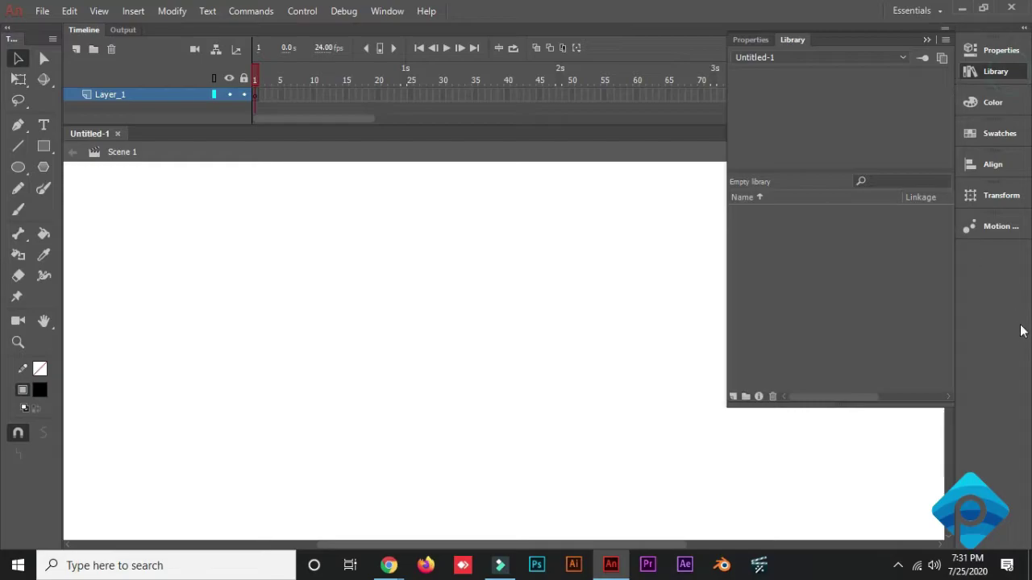
pyautogui.click(926, 39)
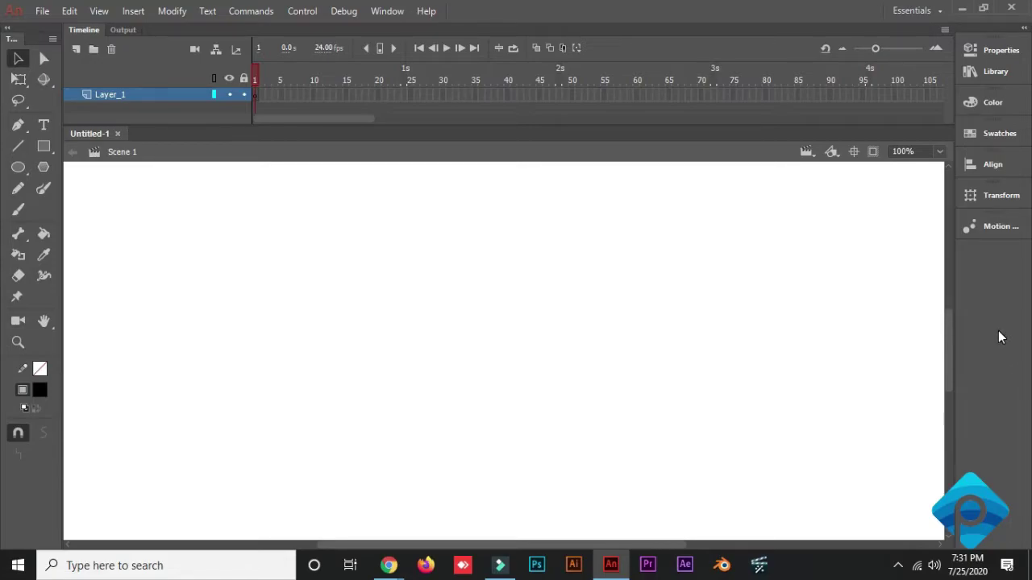
# - Set the stage magnification to Fit in Window
pyautogui.click(940, 152)
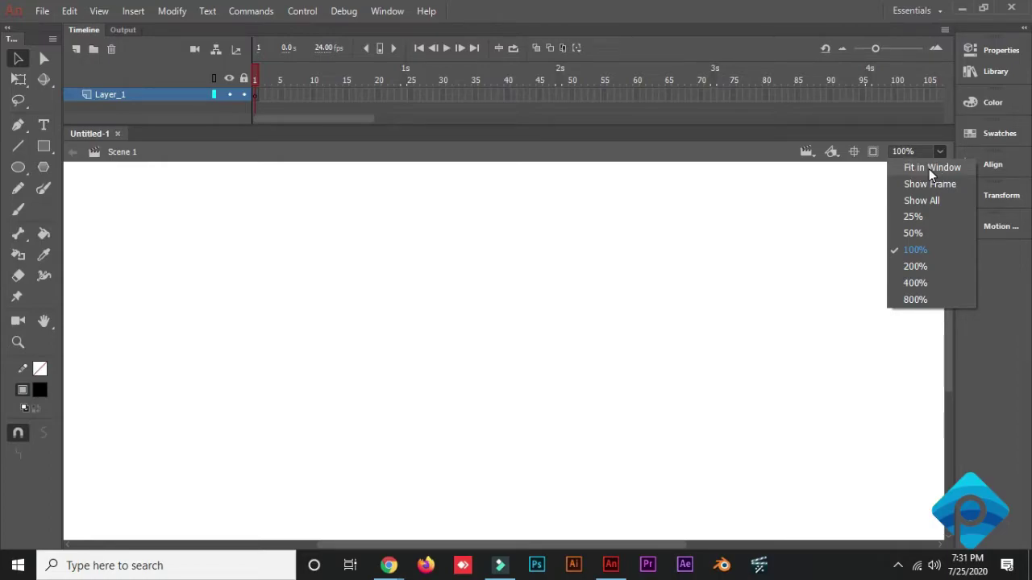
pyautogui.click(929, 168)
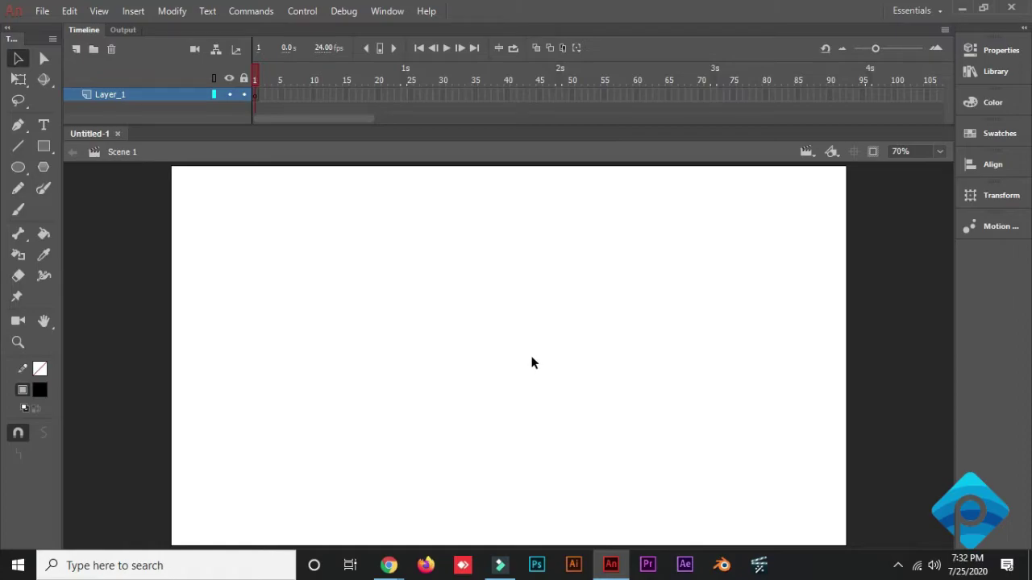
pyautogui.click(544, 294)
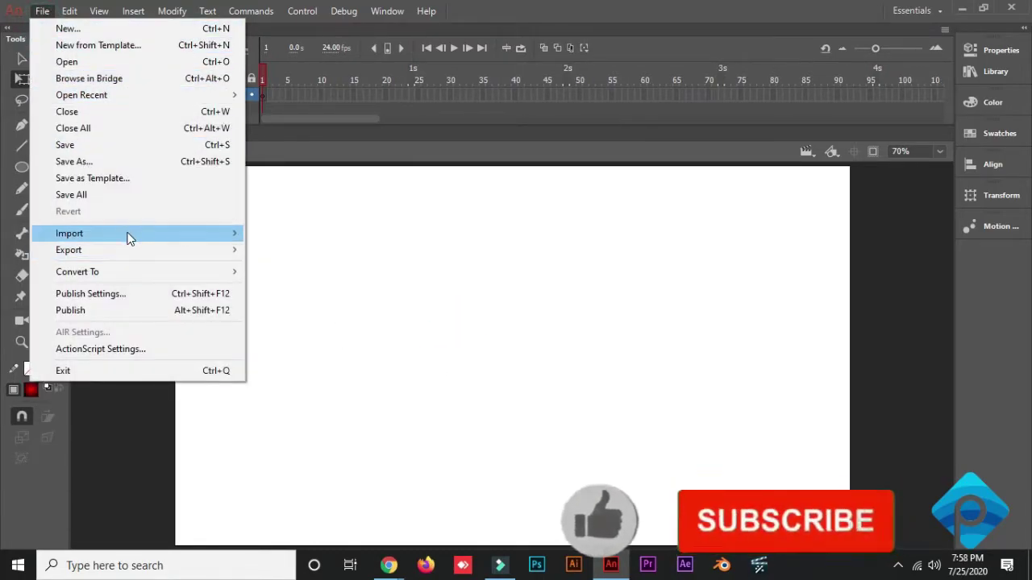
# - Import the Iconsmind-Outline-Car-2 file from the Desktop into the library, with all file types listed
pyautogui.moveTo(234, 244)
pyautogui.click(322, 250)
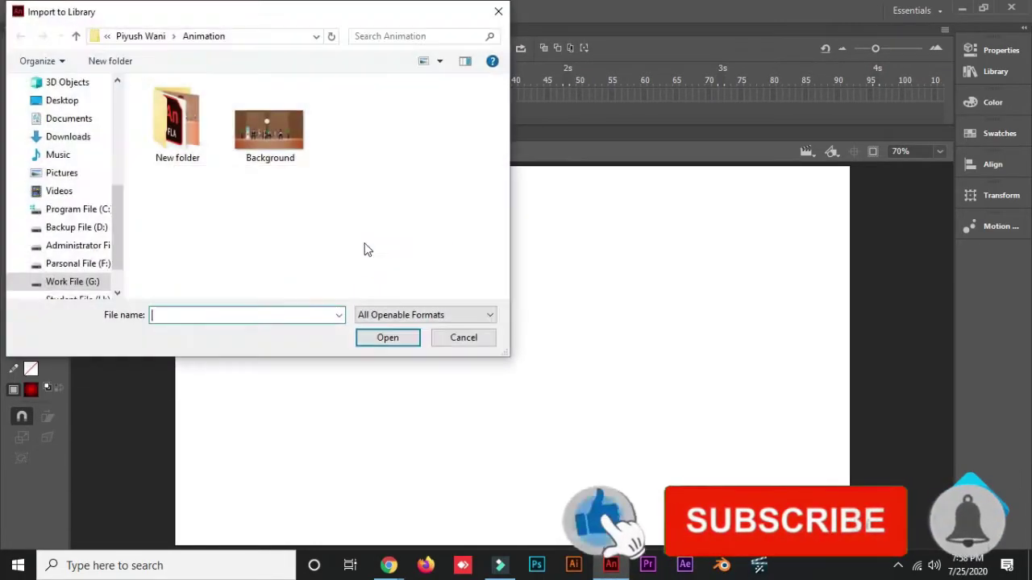
pyautogui.click(65, 102)
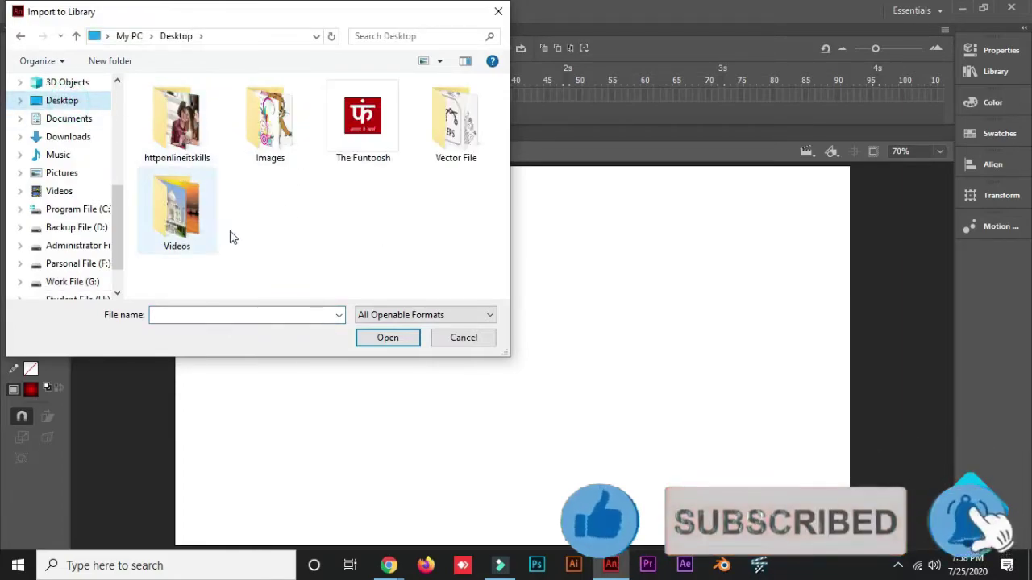
pyautogui.click(440, 314)
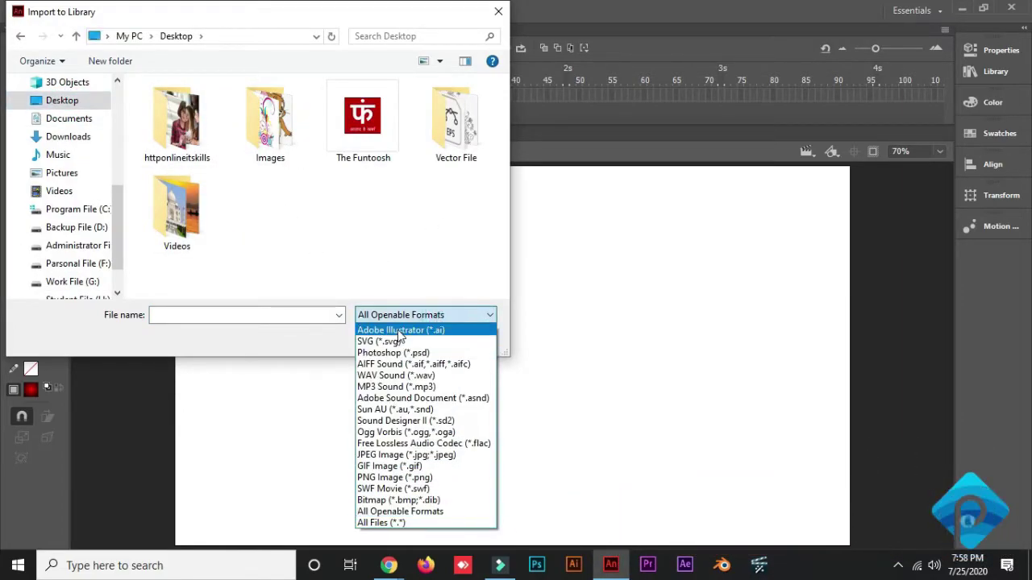
pyautogui.click(394, 522)
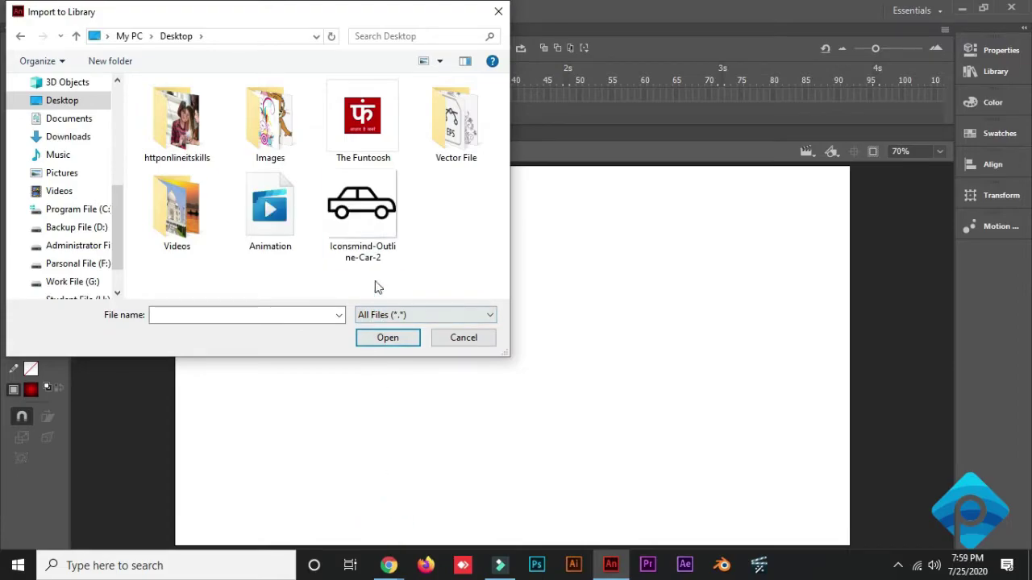
pyautogui.click(359, 226)
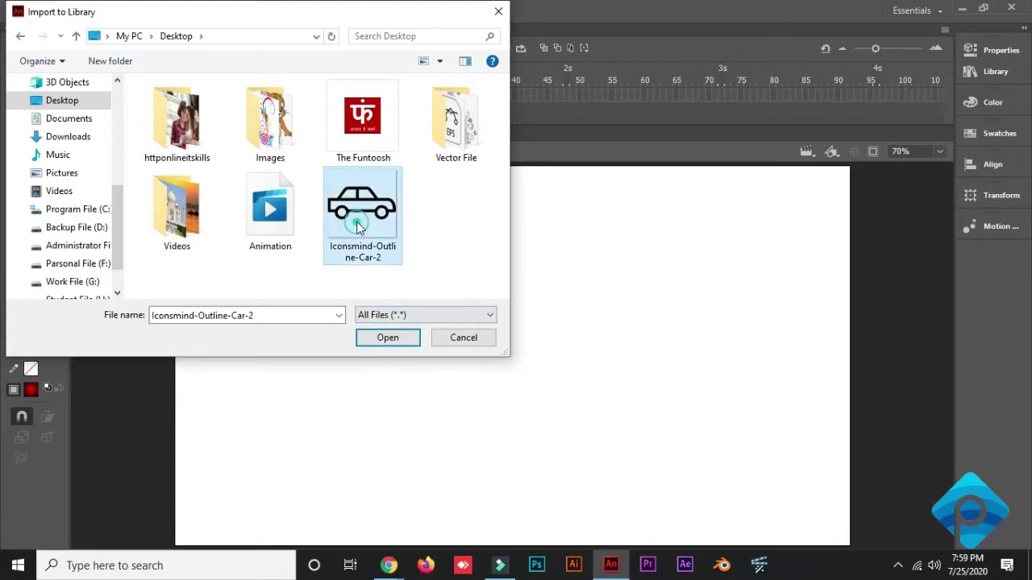
pyautogui.click(387, 337)
# - Add a new layer above the locked car image and set the Line tool's stroke colour to red
pyautogui.click(22, 146)
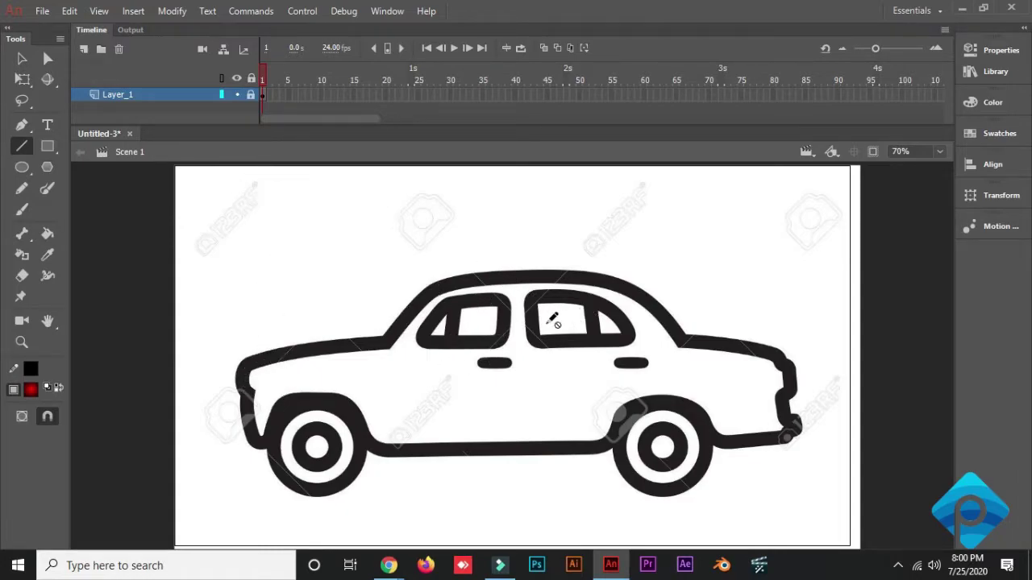
pyautogui.click(88, 50)
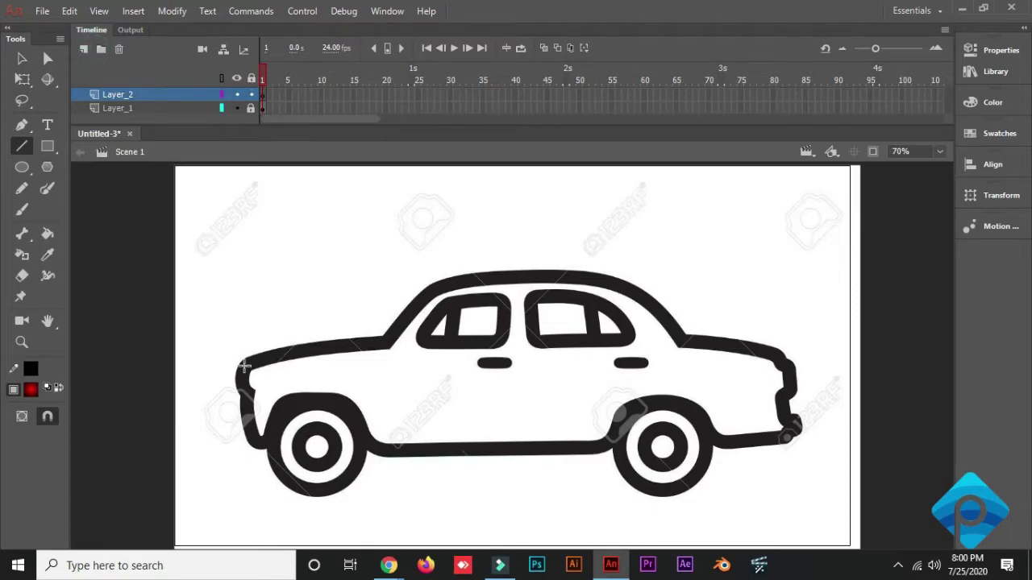
pyautogui.click(22, 148)
pyautogui.moveTo(239, 376); pyautogui.dragTo(233, 369)
pyautogui.click(31, 368)
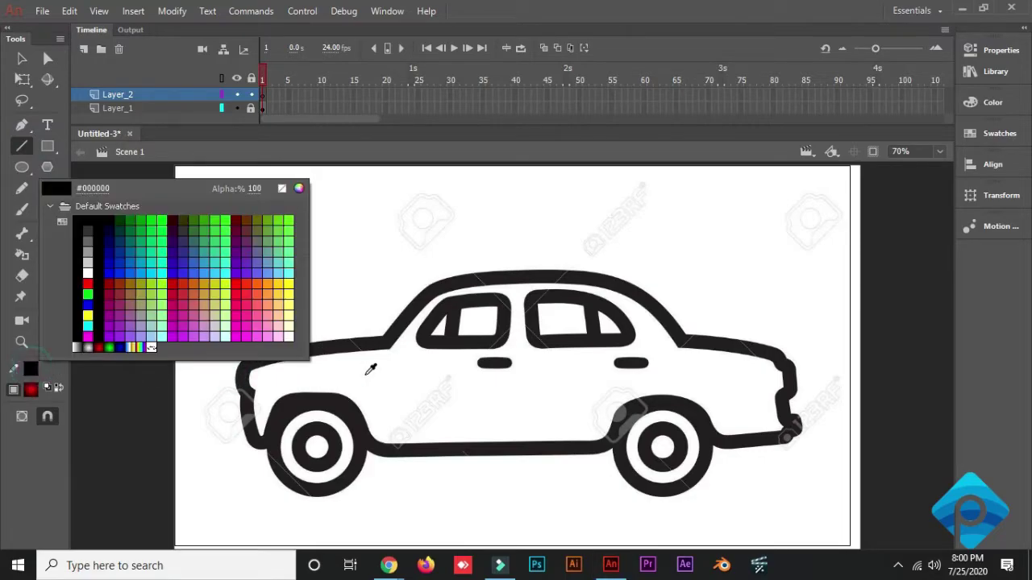
pyautogui.click(87, 284)
# - Trace the car body's outer silhouette, including the wheel arches, with overlapping straight red lines on Layer_2
pyautogui.moveTo(223, 372)
pyautogui.mouseDown()
pyautogui.moveTo(395, 340)
pyautogui.moveTo(448, 276)
pyautogui.moveTo(644, 276)
pyautogui.moveTo(704, 352)
pyautogui.moveTo(840, 359)
pyautogui.moveTo(832, 358)
pyautogui.mouseUp()
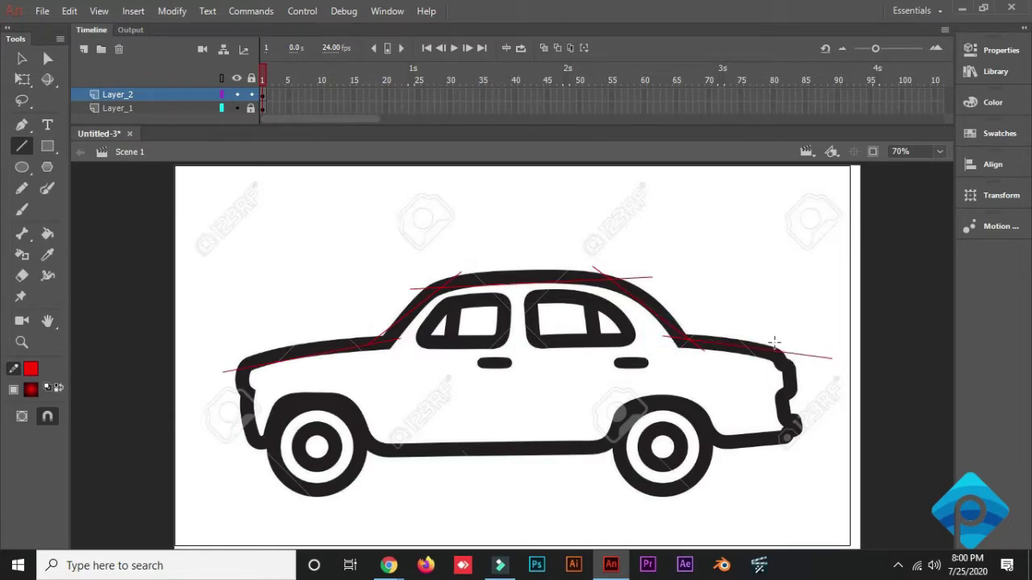
pyautogui.moveTo(772, 339)
pyautogui.mouseDown()
pyautogui.moveTo(798, 386)
pyautogui.moveTo(786, 451)
pyautogui.moveTo(799, 437)
pyautogui.moveTo(723, 444)
pyautogui.moveTo(730, 450)
pyautogui.moveTo(693, 410)
pyautogui.moveTo(709, 402)
pyautogui.moveTo(622, 401)
pyautogui.moveTo(594, 460)
pyautogui.moveTo(602, 446)
pyautogui.moveTo(375, 452)
pyautogui.moveTo(382, 441)
pyautogui.moveTo(346, 401)
pyautogui.moveTo(354, 396)
pyautogui.moveTo(294, 395)
pyautogui.moveTo(265, 439)
pyautogui.moveTo(230, 403)
pyautogui.moveTo(252, 405)
pyautogui.mouseUp()
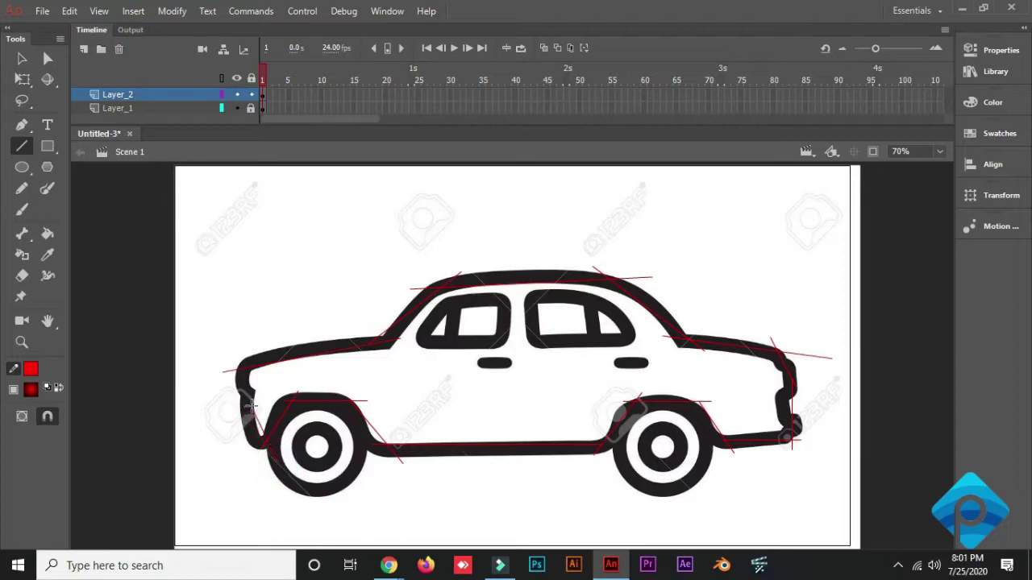
pyautogui.moveTo(235, 353); pyautogui.dragTo(244, 392)
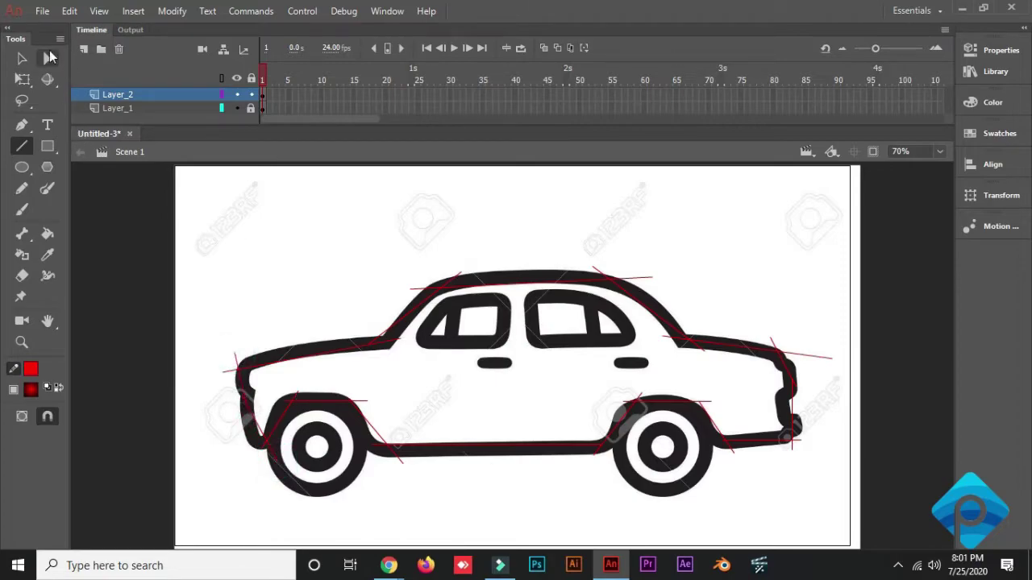
# - Curve the roof and windshield lines along the car's outline, joining their ends and clearing the overhanging bits
pyautogui.click(22, 58)
pyautogui.click(815, 260)
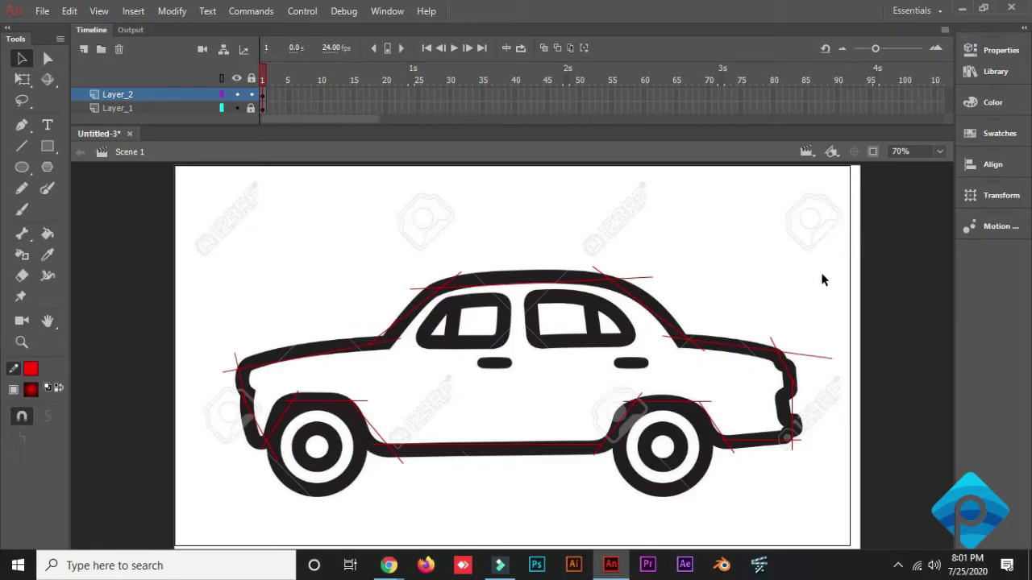
pyautogui.click(938, 152)
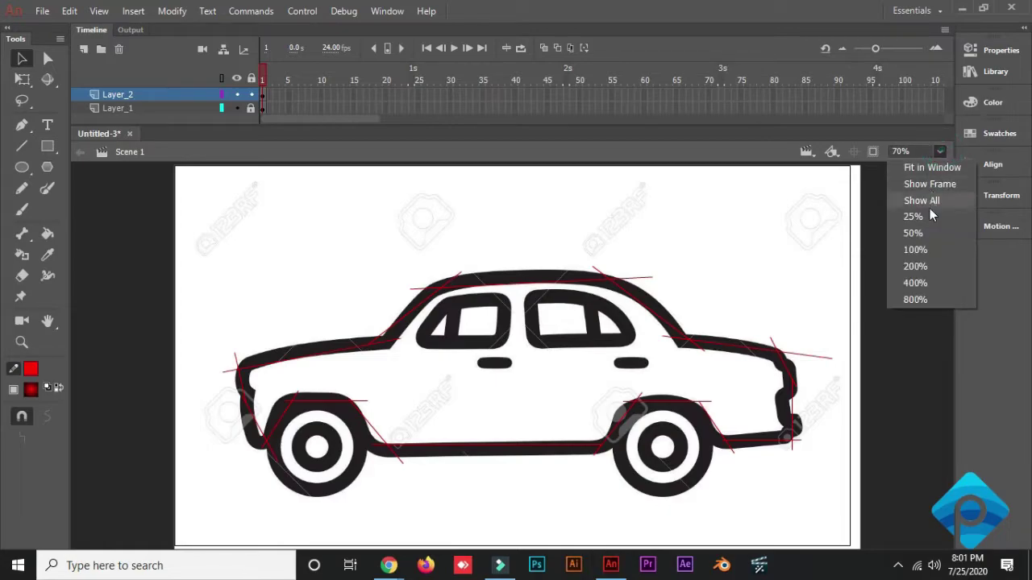
pyautogui.click(914, 250)
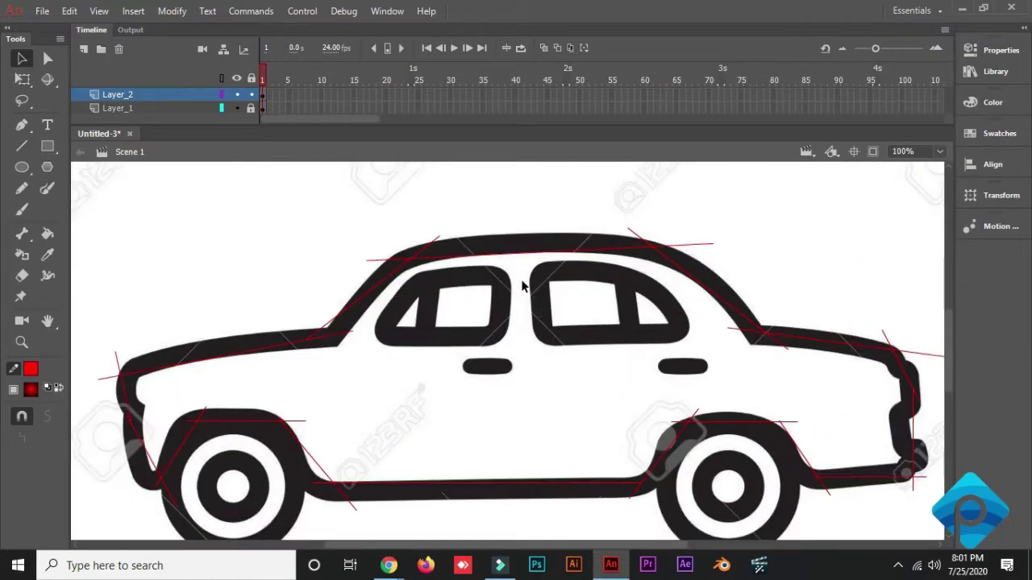
pyautogui.moveTo(412, 261)
pyautogui.mouseDown()
pyautogui.moveTo(396, 241)
pyautogui.moveTo(393, 259)
pyautogui.mouseUp()
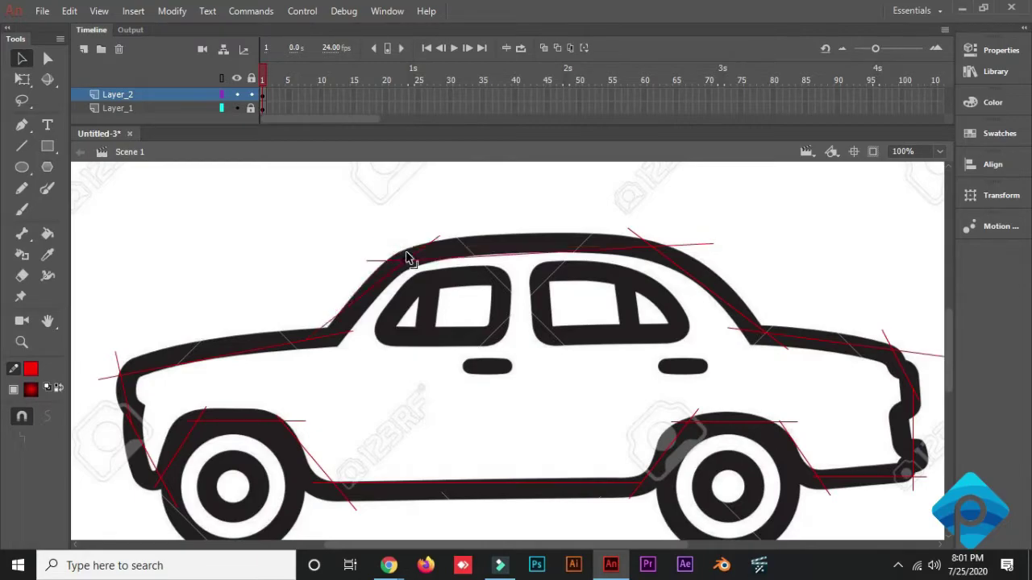
pyautogui.moveTo(493, 260); pyautogui.dragTo(493, 246)
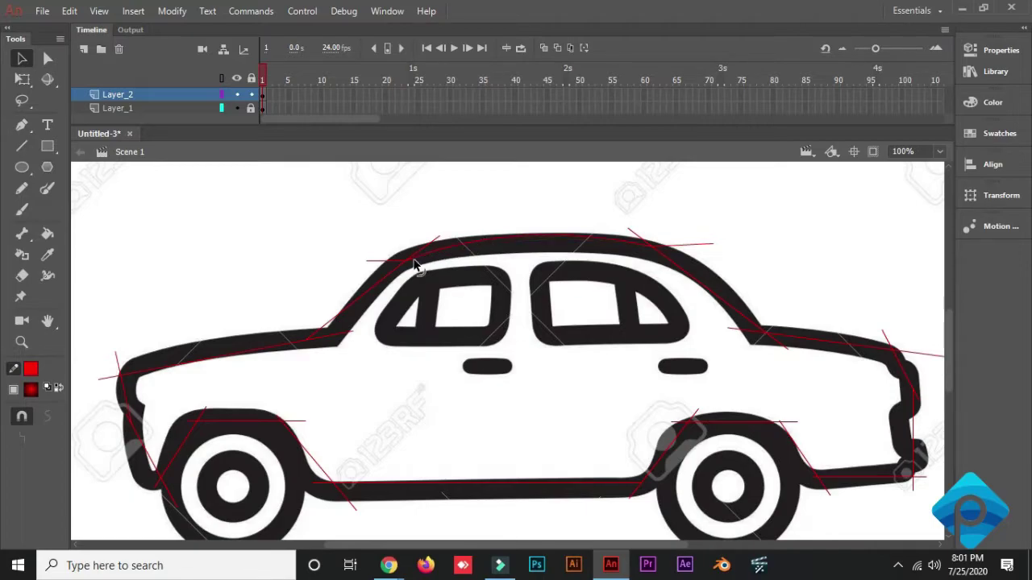
pyautogui.moveTo(402, 262); pyautogui.dragTo(467, 242)
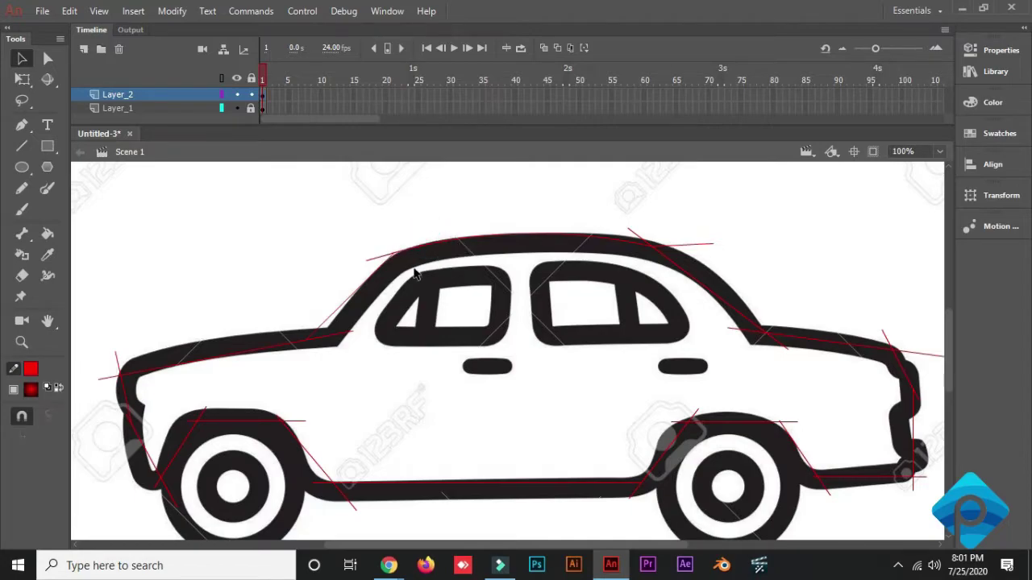
pyautogui.moveTo(379, 262); pyautogui.dragTo(393, 253)
pyautogui.moveTo(309, 339); pyautogui.dragTo(330, 337)
pyautogui.moveTo(368, 283); pyautogui.dragTo(394, 254)
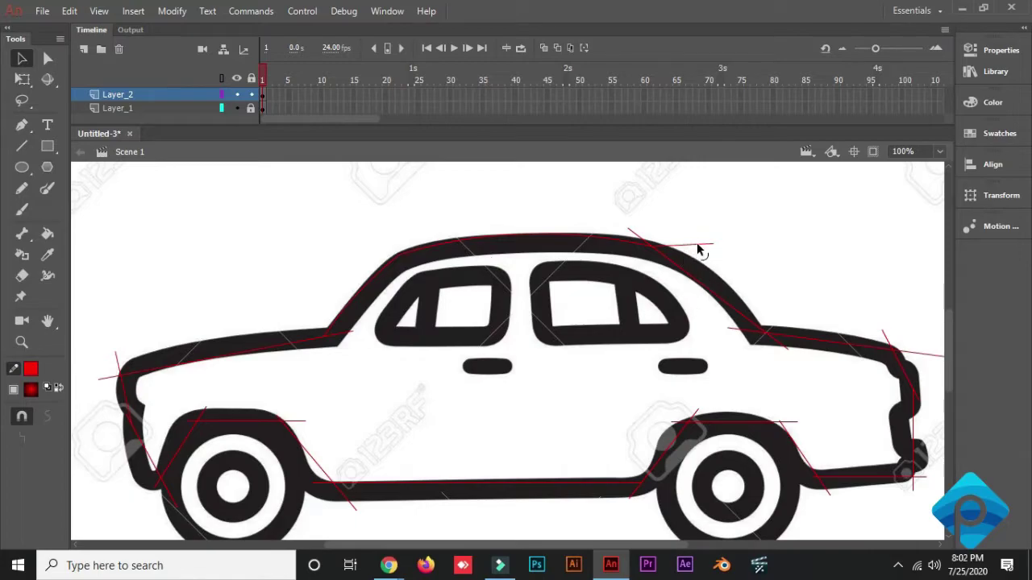
# - Join the roof, rear-window and trunk lines at their corners and curve them to follow the car's rear outline
pyautogui.moveTo(700, 245); pyautogui.dragTo(654, 242)
pyautogui.moveTo(717, 280); pyautogui.dragTo(714, 275)
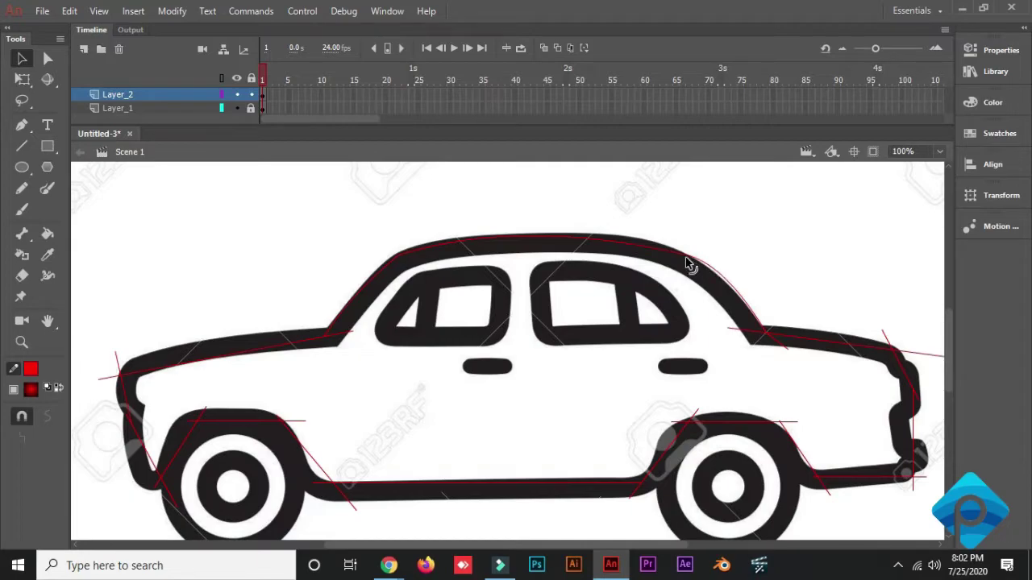
pyautogui.moveTo(686, 253); pyautogui.dragTo(679, 261)
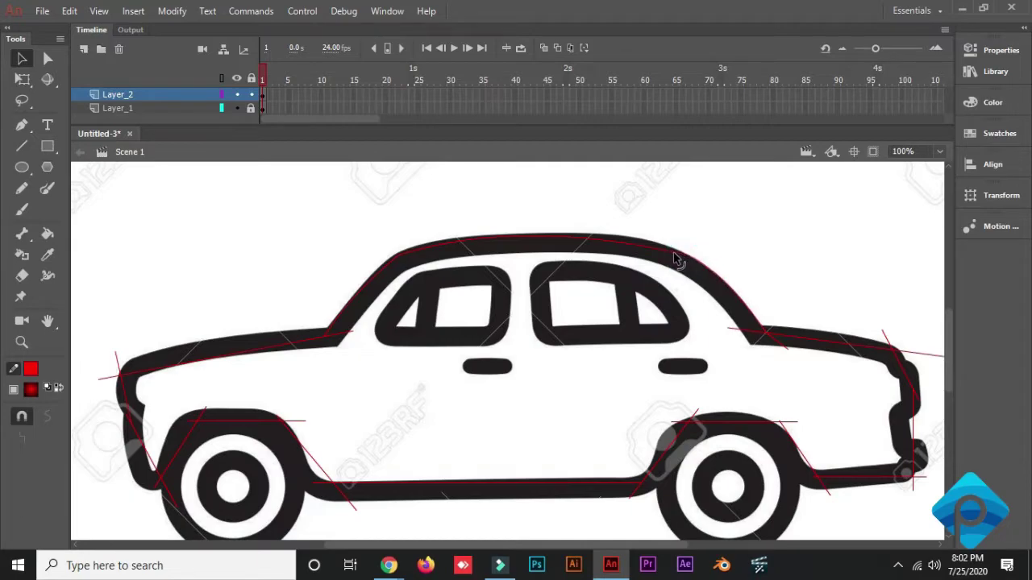
pyautogui.moveTo(772, 345); pyautogui.dragTo(759, 335)
pyautogui.moveTo(642, 248); pyautogui.dragTo(679, 245)
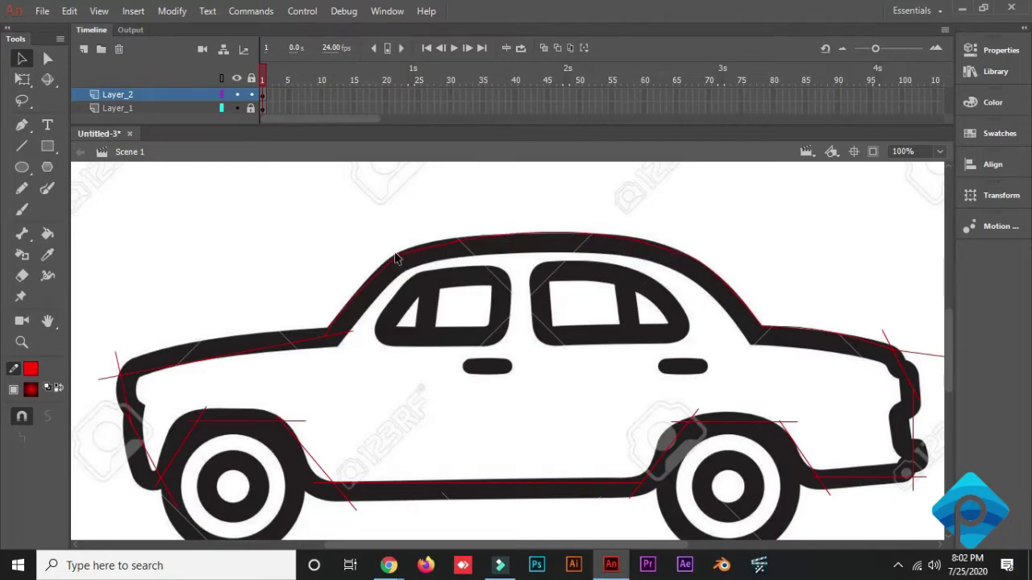
pyautogui.moveTo(401, 259)
pyautogui.mouseDown()
pyautogui.moveTo(410, 247)
pyautogui.moveTo(403, 256)
pyautogui.mouseUp()
pyautogui.moveTo(679, 255); pyautogui.dragTo(664, 247)
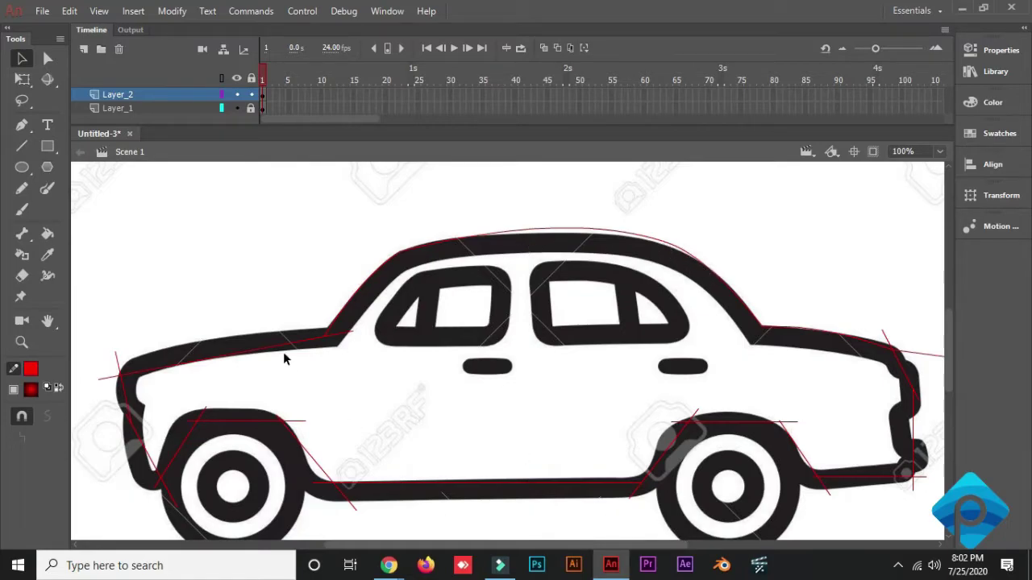
# - Curve the hood line along the car's front outline and join it to the base of the windshield line
pyautogui.click(238, 353)
pyautogui.moveTo(125, 376); pyautogui.dragTo(123, 367)
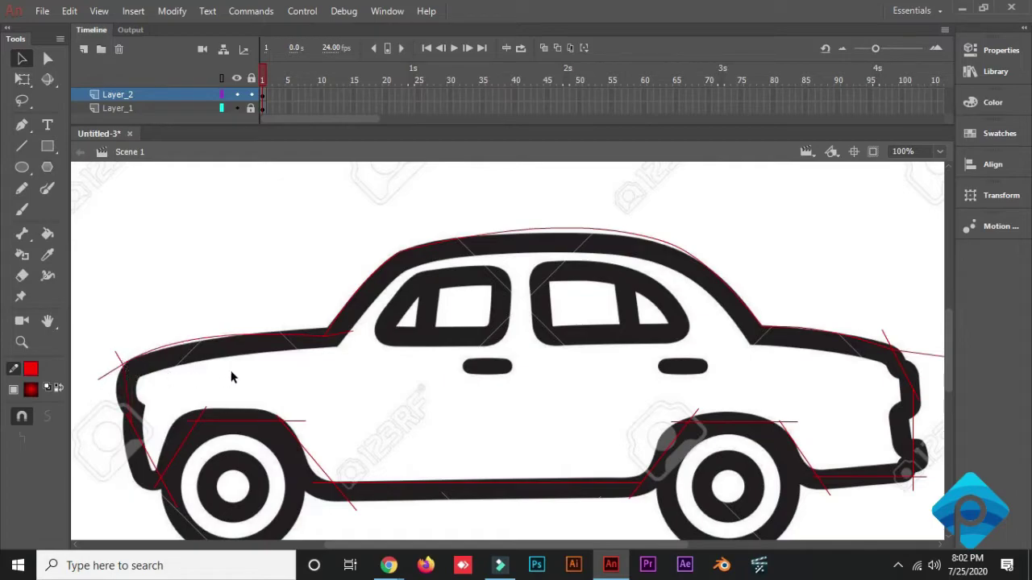
pyautogui.moveTo(343, 338); pyautogui.dragTo(352, 333)
pyautogui.moveTo(326, 340); pyautogui.dragTo(330, 339)
pyautogui.moveTo(200, 344); pyautogui.dragTo(203, 350)
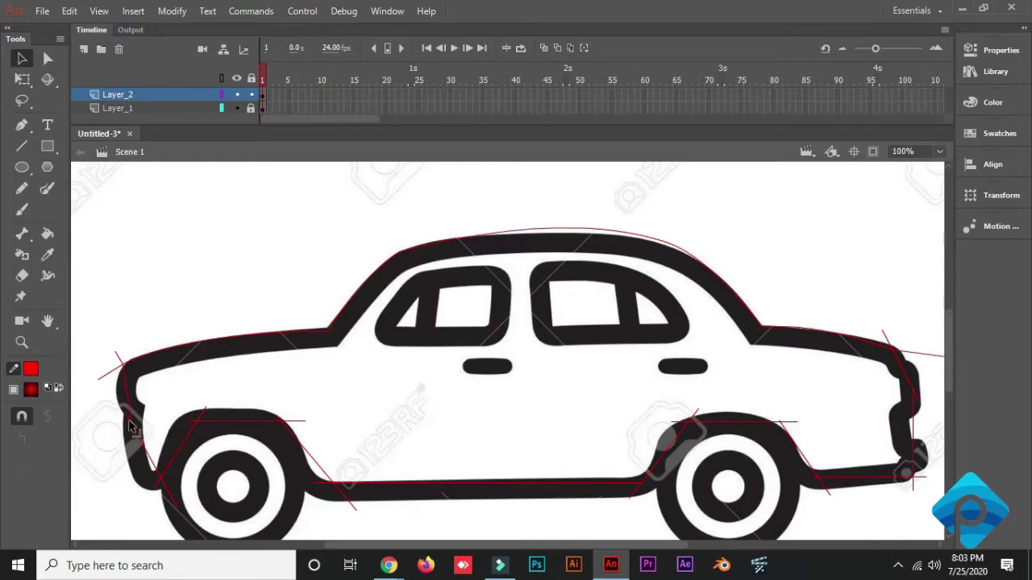
# - Clear the overhanging ends at the front corner of the hood and curve the car's front line along the grille and bumper
pyautogui.moveTo(133, 427)
pyautogui.mouseDown()
pyautogui.moveTo(129, 418)
pyautogui.moveTo(136, 428)
pyautogui.mouseUp()
pyautogui.click(116, 359)
pyautogui.press('Delete')
pyautogui.moveTo(107, 376); pyautogui.dragTo(125, 364)
pyautogui.click(122, 363)
pyautogui.moveTo(126, 417); pyautogui.dragTo(140, 412)
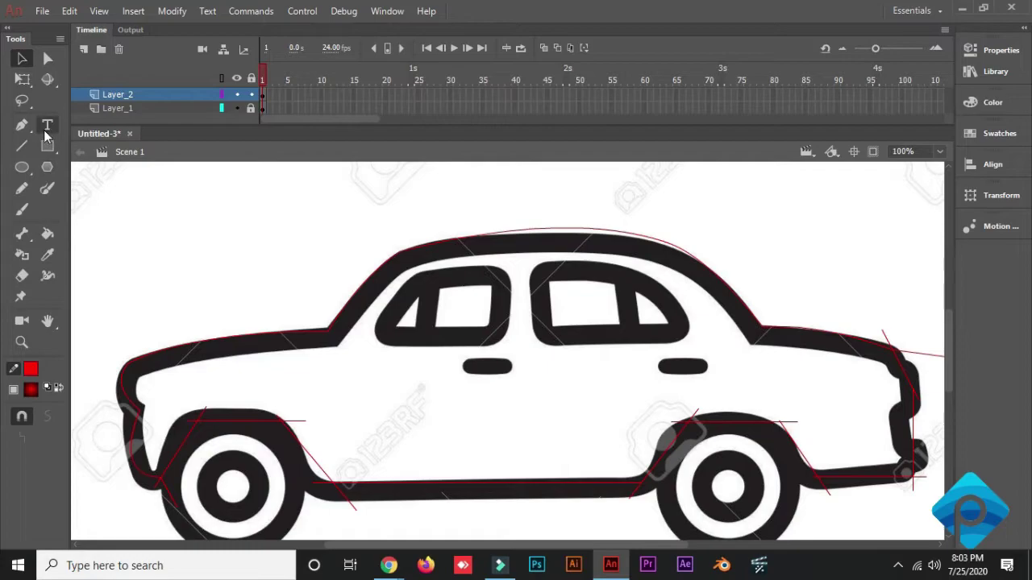
# - Draw two crossing test lines in the empty area above the hood, select their segments, and delete both lines
pyautogui.click(22, 146)
pyautogui.moveTo(158, 197); pyautogui.dragTo(297, 270)
pyautogui.moveTo(279, 184); pyautogui.dragTo(203, 282)
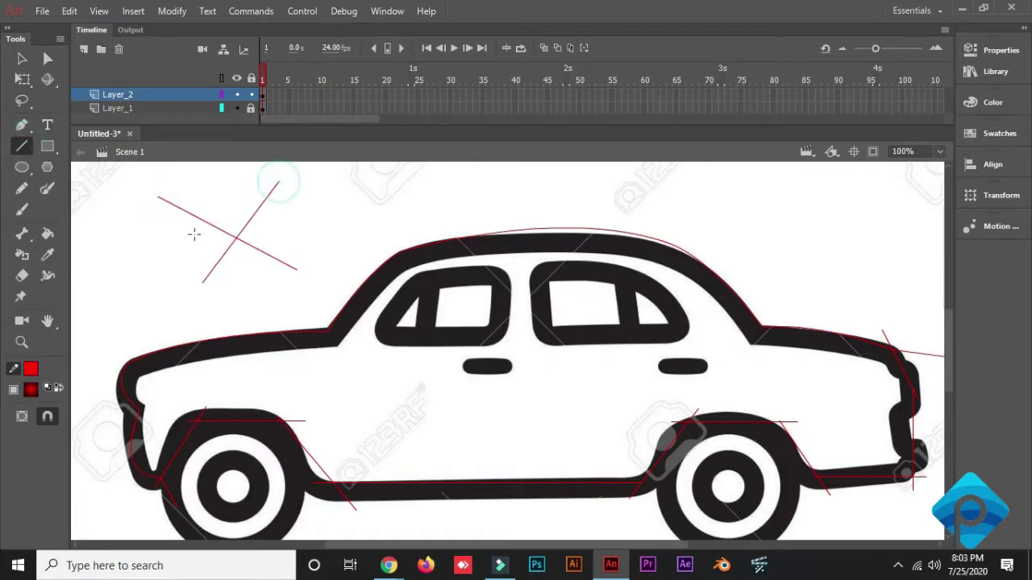
pyautogui.click(22, 58)
pyautogui.click(270, 196)
pyautogui.click(268, 253)
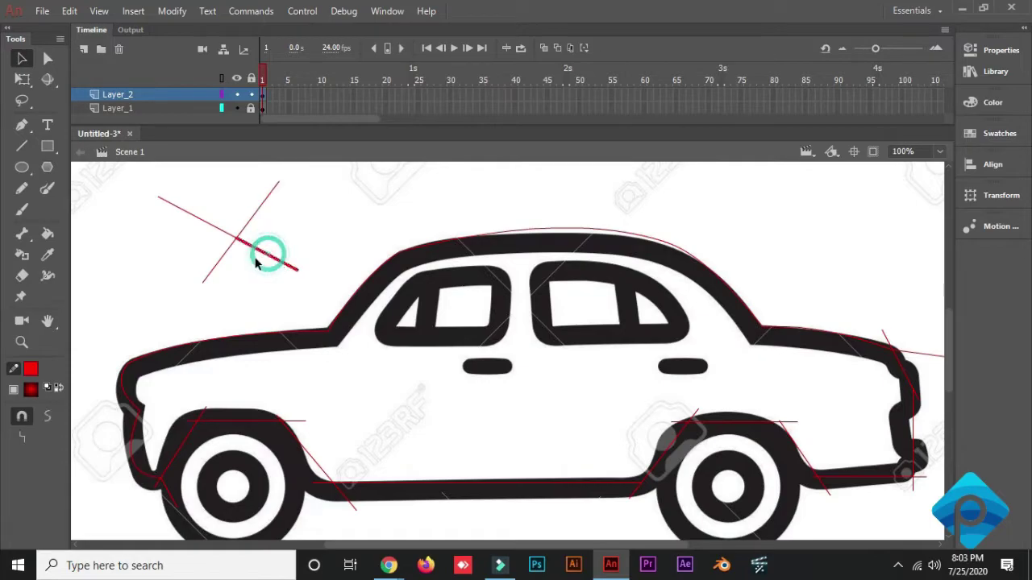
pyautogui.moveTo(138, 173); pyautogui.dragTo(331, 288)
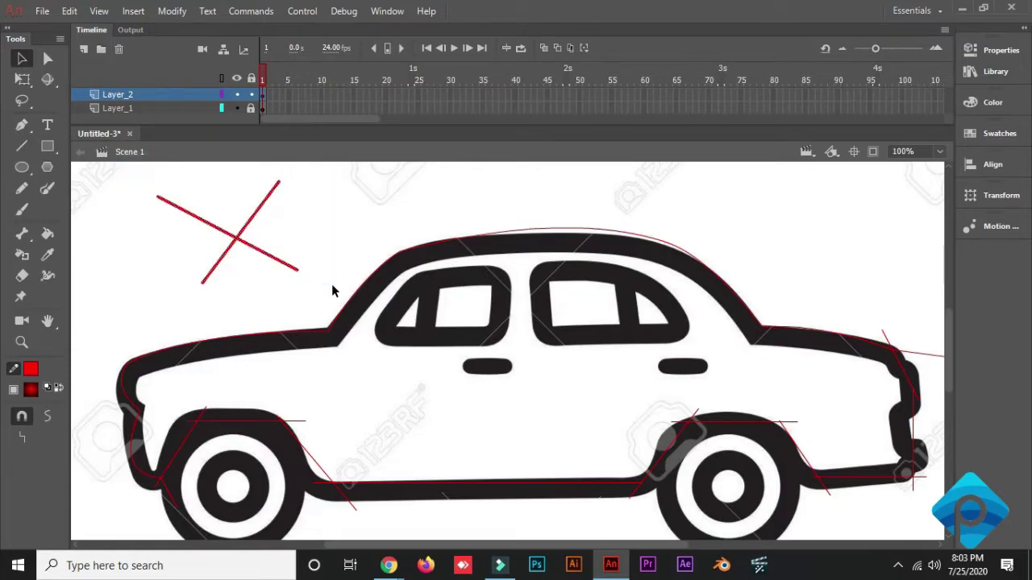
pyautogui.press('Delete')
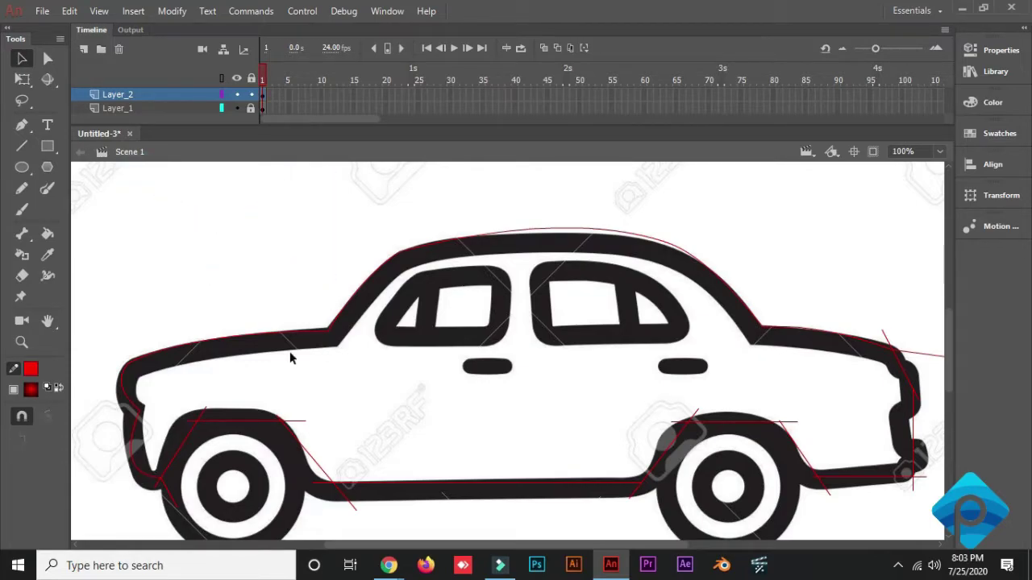
# - Delete the overhanging bit below the front bumper and all the lines over the front wheel arch
pyautogui.click(168, 493)
pyautogui.press('Delete')
pyautogui.moveTo(173, 401)
pyautogui.mouseDown()
pyautogui.moveTo(295, 437)
pyautogui.moveTo(305, 452)
pyautogui.mouseUp()
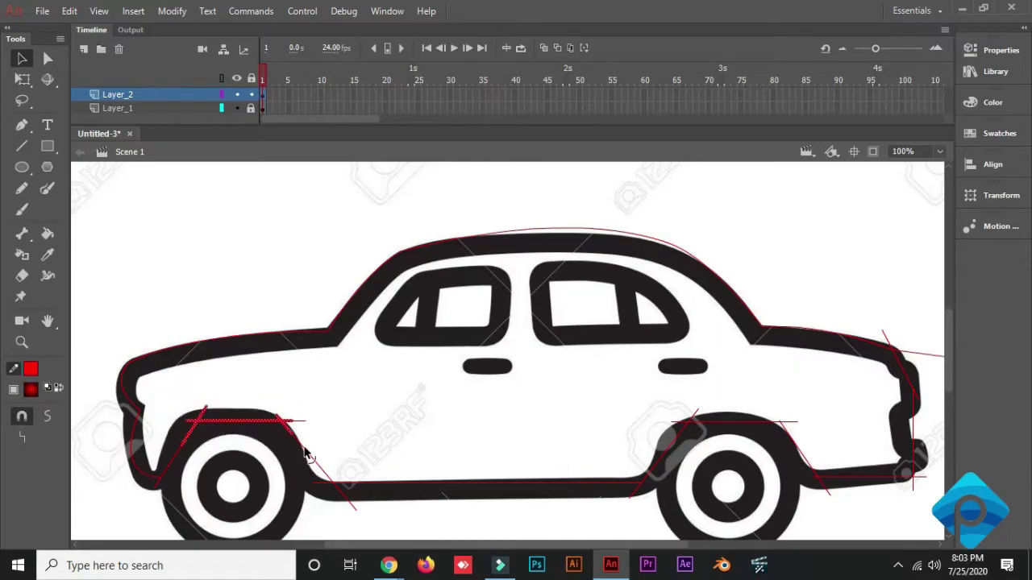
pyautogui.click(173, 466)
pyautogui.press('Delete')
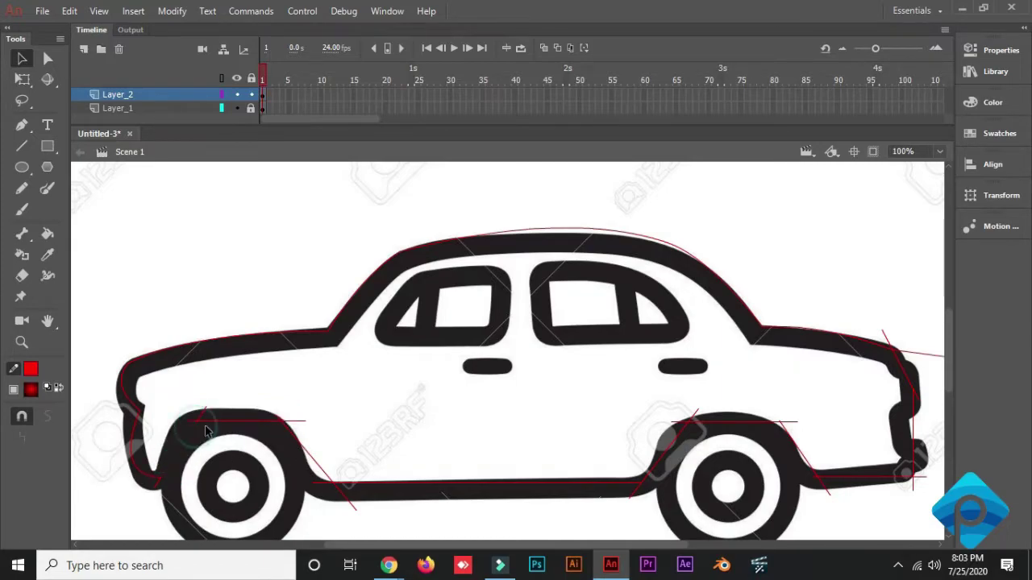
pyautogui.click(202, 421)
pyautogui.press('Delete')
pyautogui.moveTo(168, 396); pyautogui.dragTo(307, 441)
pyautogui.press('Delete')
pyautogui.click(306, 453)
pyautogui.press('Delete')
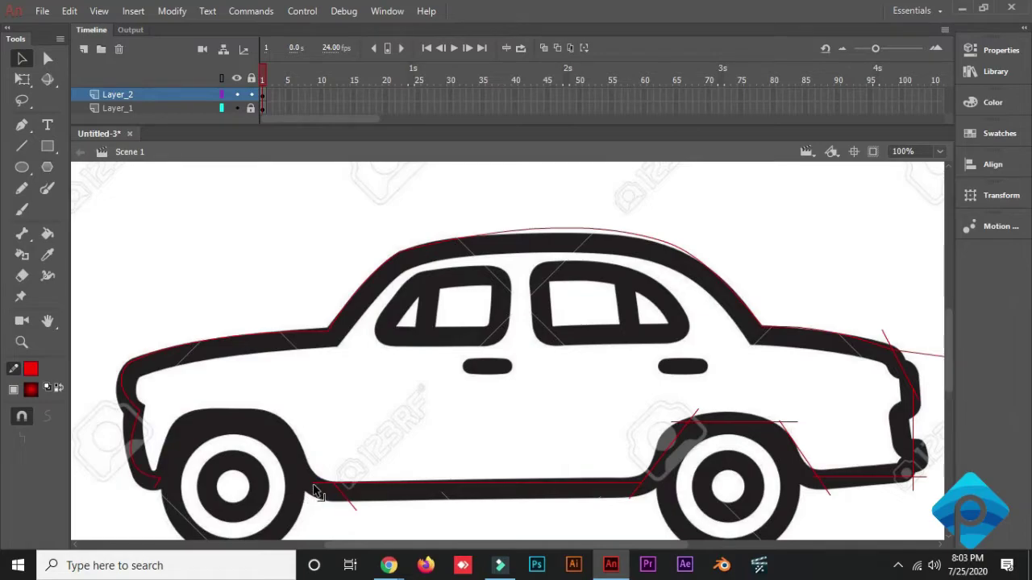
# - Extend the sill line straight across the front wheel to the front bumper and clear the leftover stubs at both ends
pyautogui.moveTo(311, 485); pyautogui.dragTo(136, 483)
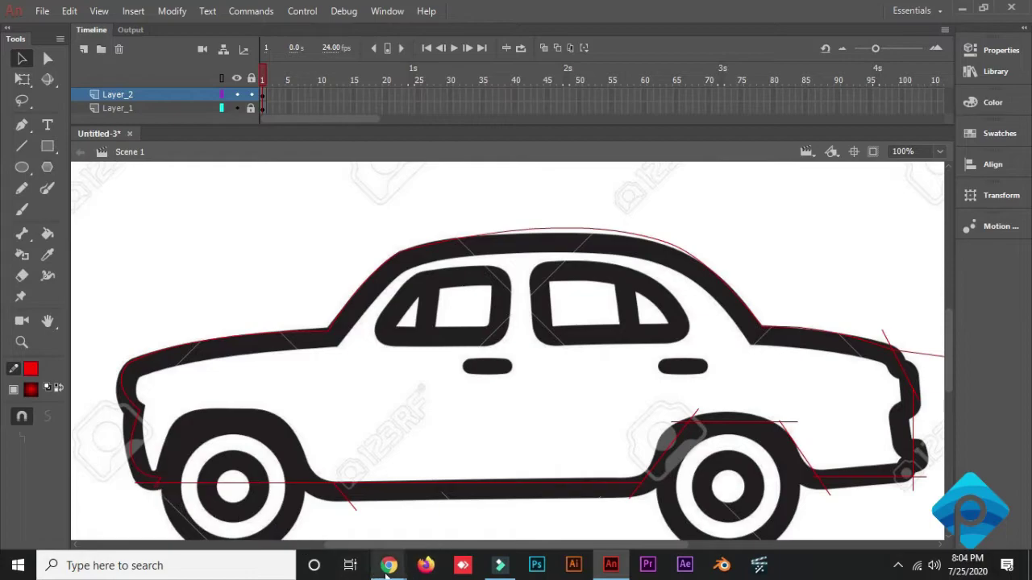
pyautogui.click(158, 486)
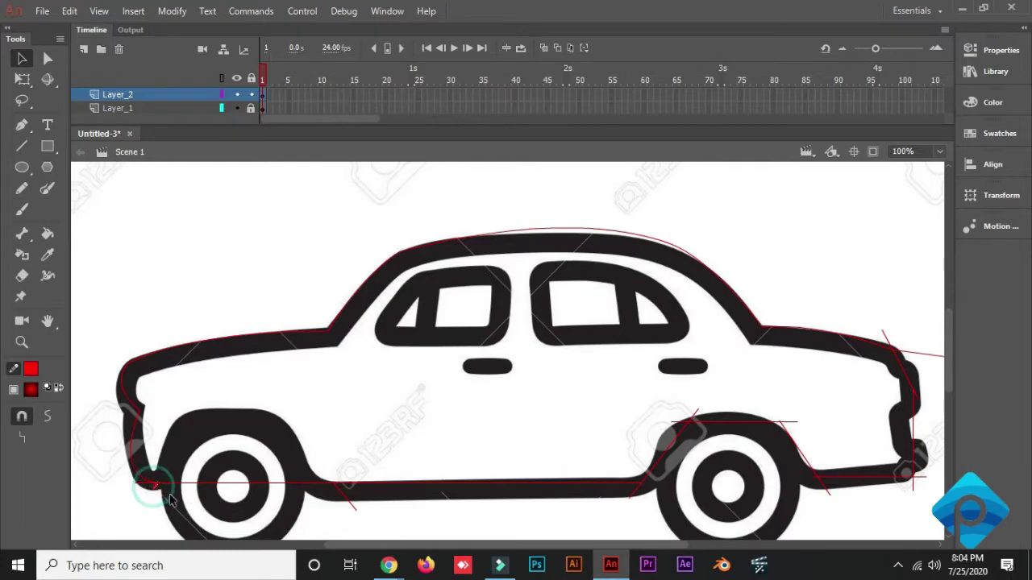
pyautogui.click(140, 482)
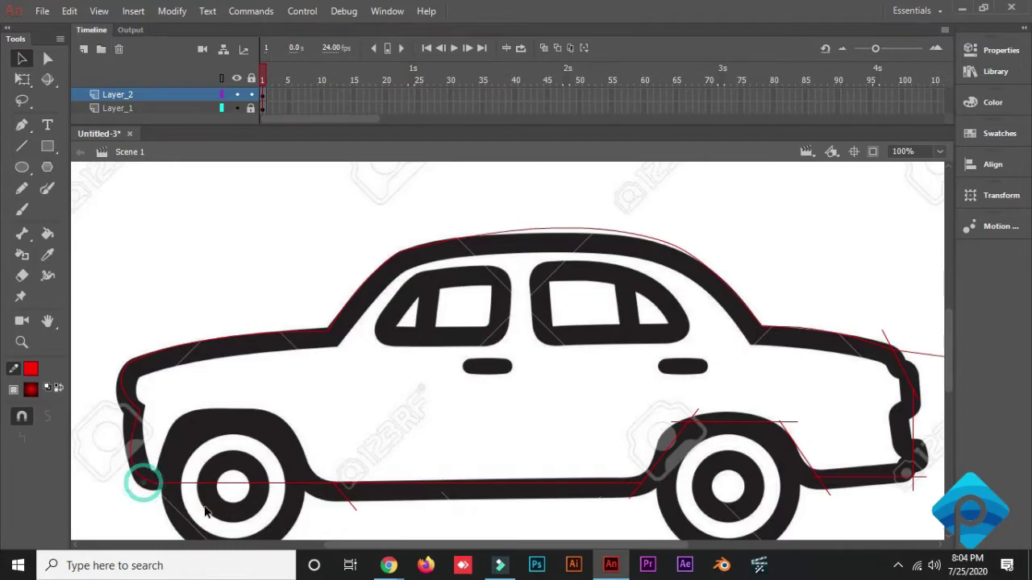
pyautogui.click(352, 506)
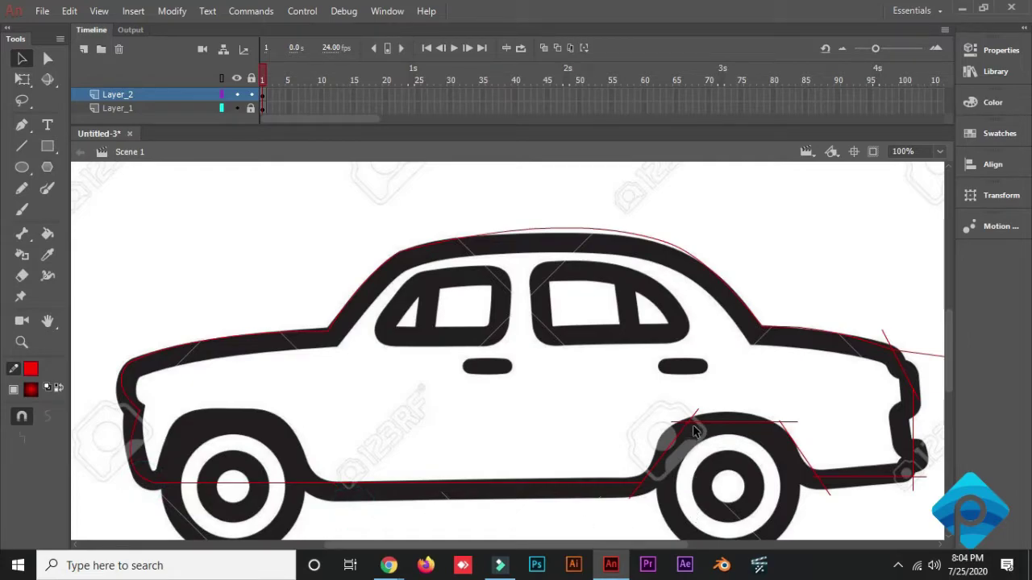
# - Delete the lines over the rear wheel arch, including the bits overhanging the sill
pyautogui.click(681, 433)
pyautogui.moveTo(649, 397); pyautogui.dragTo(824, 457)
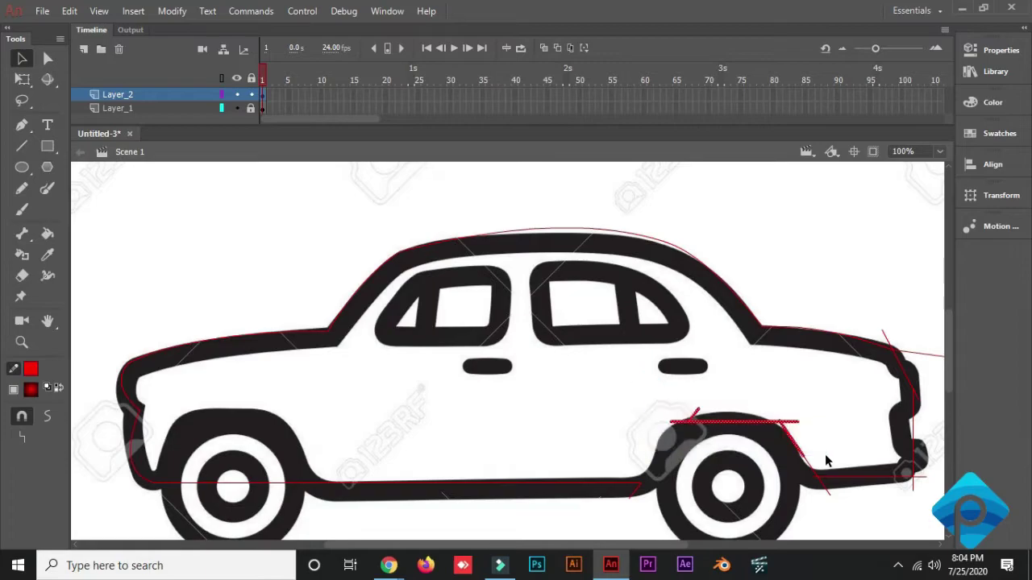
pyautogui.click(825, 489)
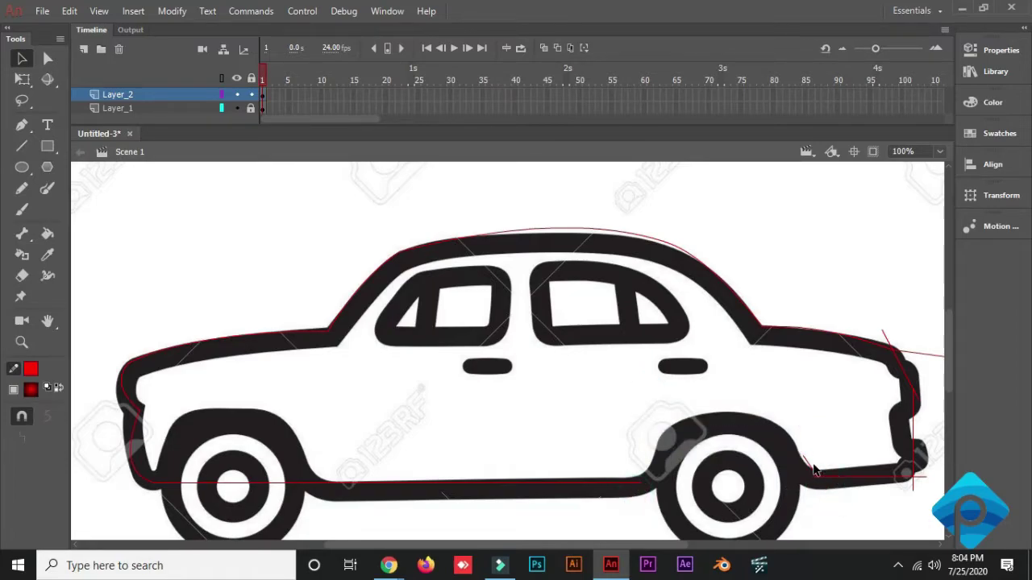
pyautogui.click(809, 465)
# - Extend the rear bottom line across the rear wheel to meet the sill line
pyautogui.moveTo(811, 476); pyautogui.dragTo(666, 490)
pyautogui.click(664, 485)
pyautogui.click(662, 508)
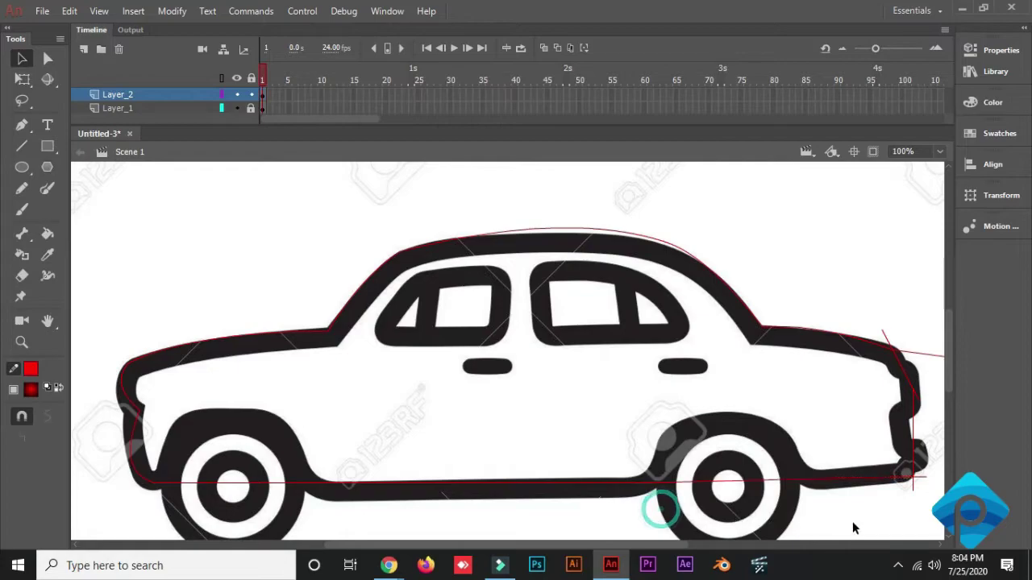
# - Clear the overhang at the rear lower corner, curve the upper rear line outward, and remove the straight vertical rear line
pyautogui.click(913, 487)
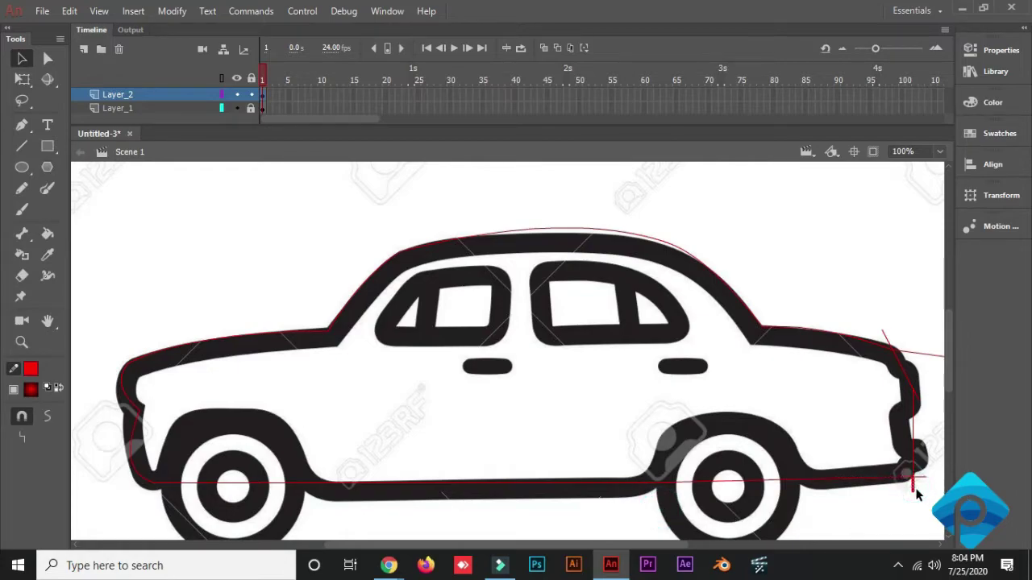
pyautogui.click(909, 374)
pyautogui.click(910, 425)
pyautogui.click(901, 429)
pyautogui.click(906, 458)
pyautogui.click(910, 459)
# - Draw short overlapping straight lines around the rear bumper between the upper rear line and the bottom line
pyautogui.click(22, 146)
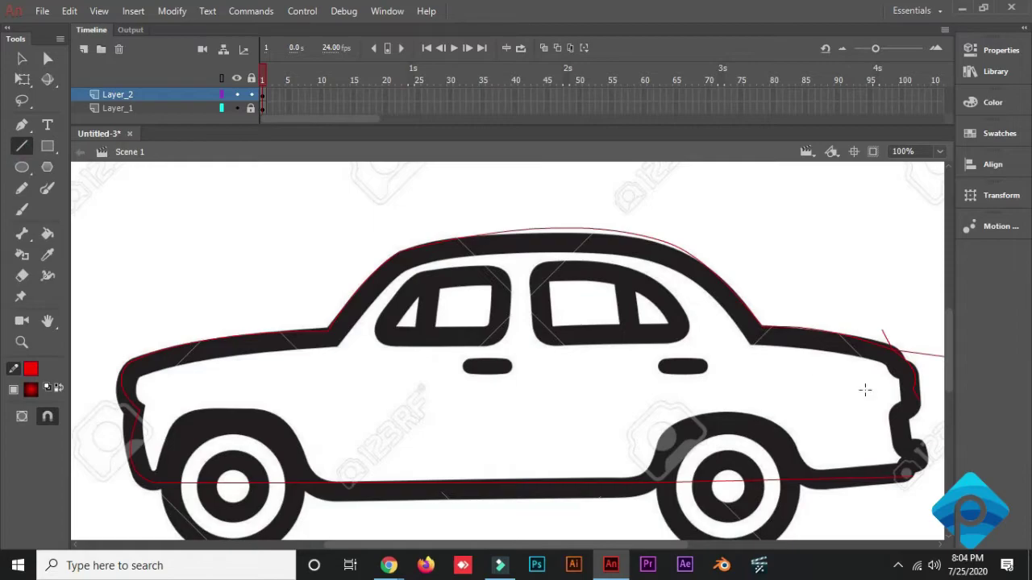
pyautogui.moveTo(928, 392)
pyautogui.mouseDown()
pyautogui.moveTo(894, 427)
pyautogui.moveTo(897, 445)
pyautogui.moveTo(929, 450)
pyautogui.moveTo(904, 478)
pyautogui.mouseUp()
pyautogui.moveTo(817, 406); pyautogui.dragTo(484, 334)
# - At 200% zoom, delete the overhanging ends of the rear bumper lines and curve the lower corner and upper bulge along the outline
pyautogui.click(939, 151)
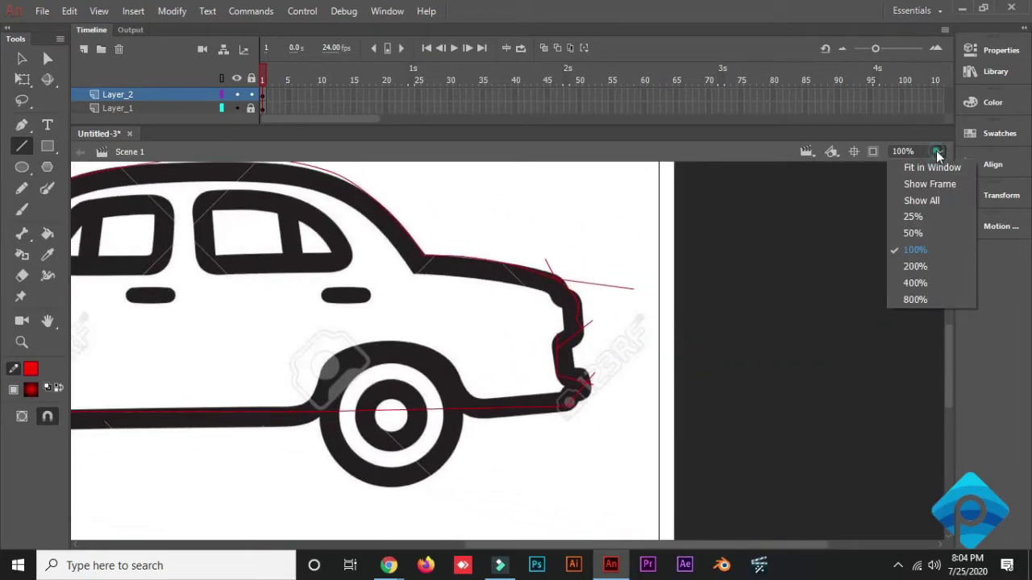
pyautogui.click(915, 267)
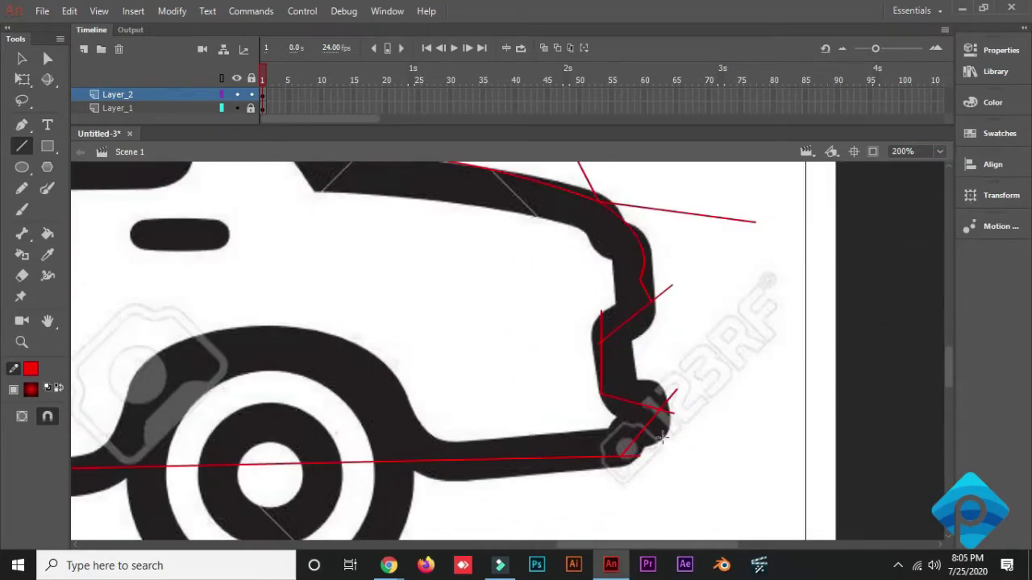
pyautogui.click(22, 58)
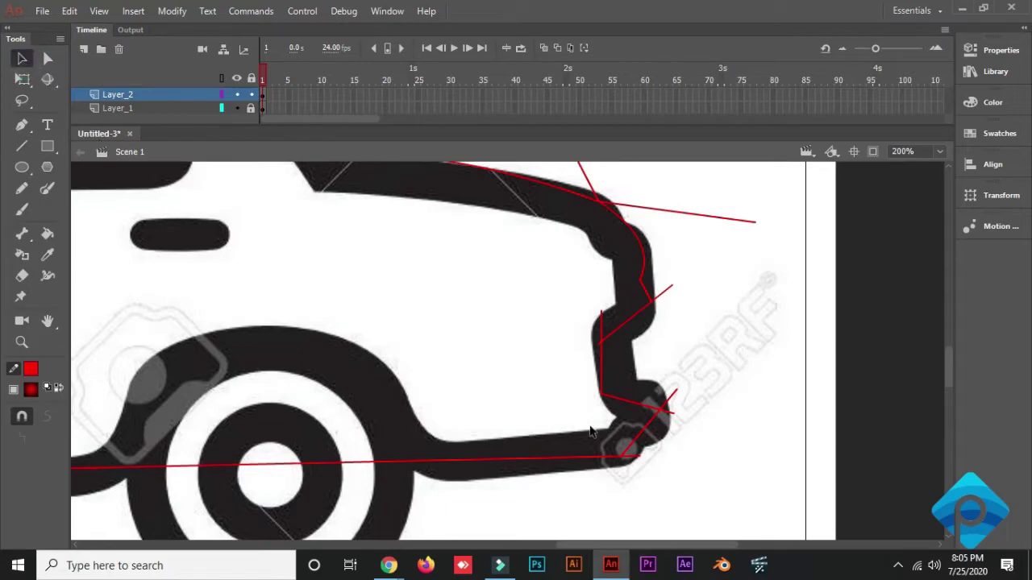
pyautogui.moveTo(640, 441); pyautogui.dragTo(654, 450)
pyautogui.click(641, 457)
pyautogui.click(670, 399)
pyautogui.press('Delete')
pyautogui.click(664, 294)
pyautogui.press('Delete')
pyautogui.moveTo(626, 326); pyautogui.dragTo(642, 337)
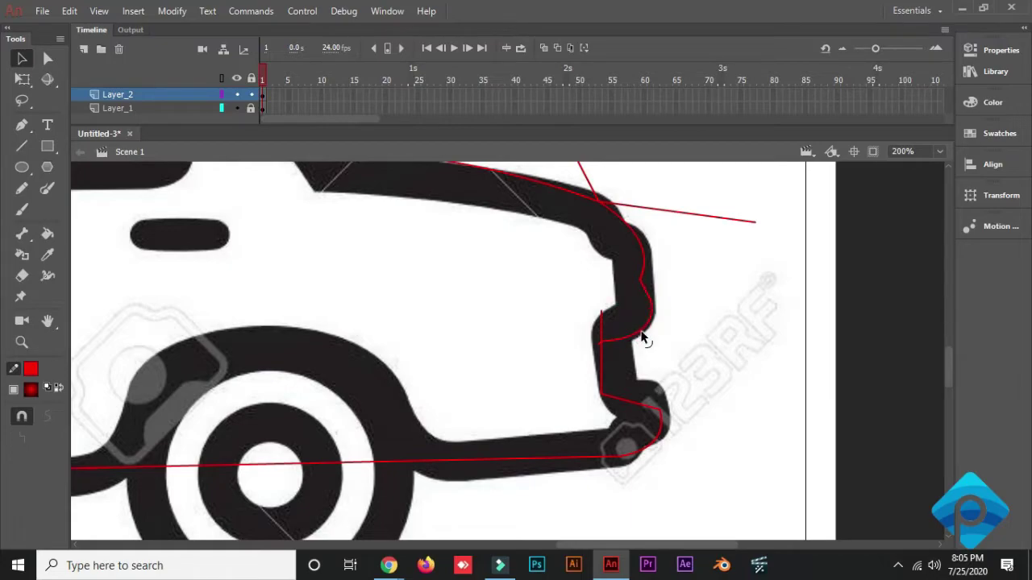
# - Move the rear bumper's corner points onto the outline, curve the lower bulge, and clear the leftover stub at the notch
pyautogui.click(641, 280)
pyautogui.moveTo(641, 281); pyautogui.dragTo(652, 285)
pyautogui.moveTo(602, 343); pyautogui.dragTo(625, 342)
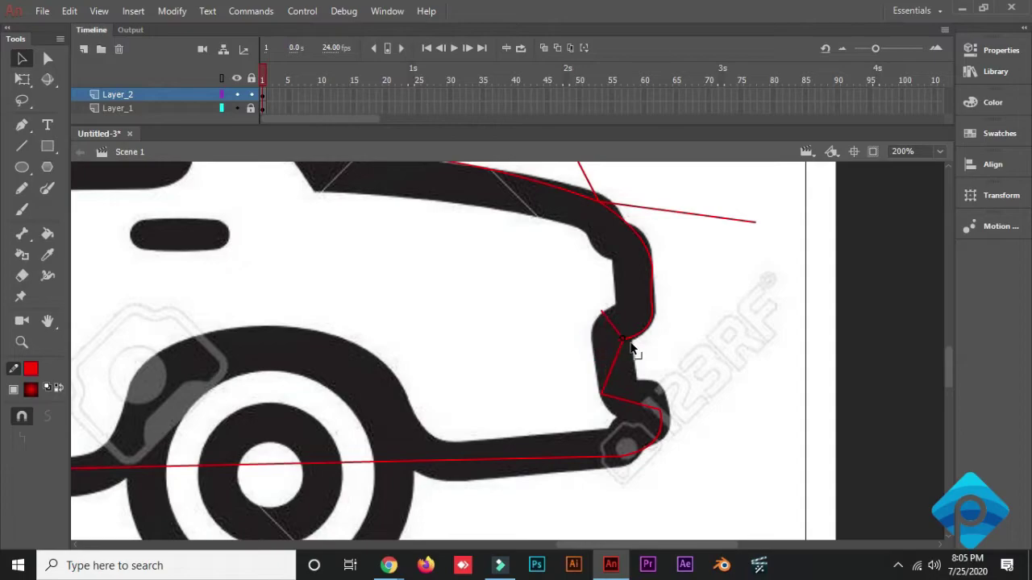
pyautogui.moveTo(604, 394); pyautogui.dragTo(668, 415)
pyautogui.click(619, 338)
pyautogui.click(615, 319)
# - Delete the two overhanging line ends at the rear corner of the trunk
pyautogui.click(683, 211)
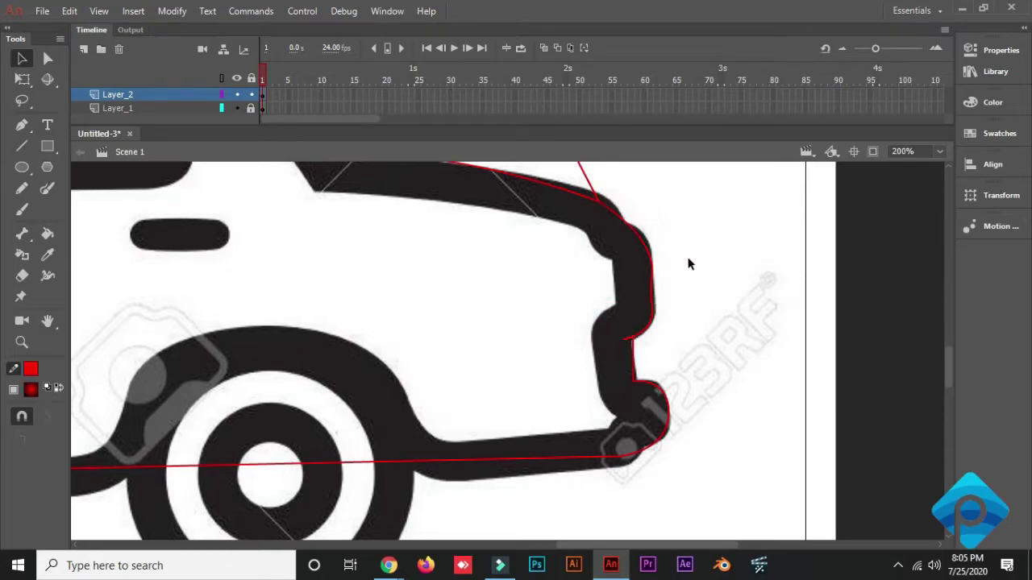
pyautogui.moveTo(648, 230); pyautogui.dragTo(675, 388)
pyautogui.click(608, 330)
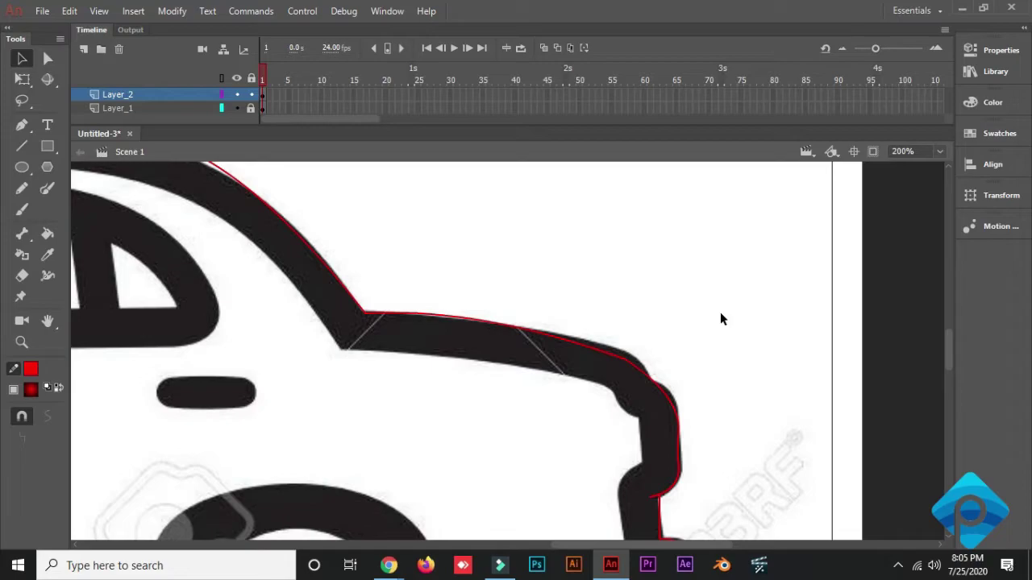
# - Hide Layer_1 to check the traced outline on its own, and show the layer again
pyautogui.hotkey('ctrl', '-')
pyautogui.hotkey('ctrl', '-')
pyautogui.hotkey('ctrl', '-')
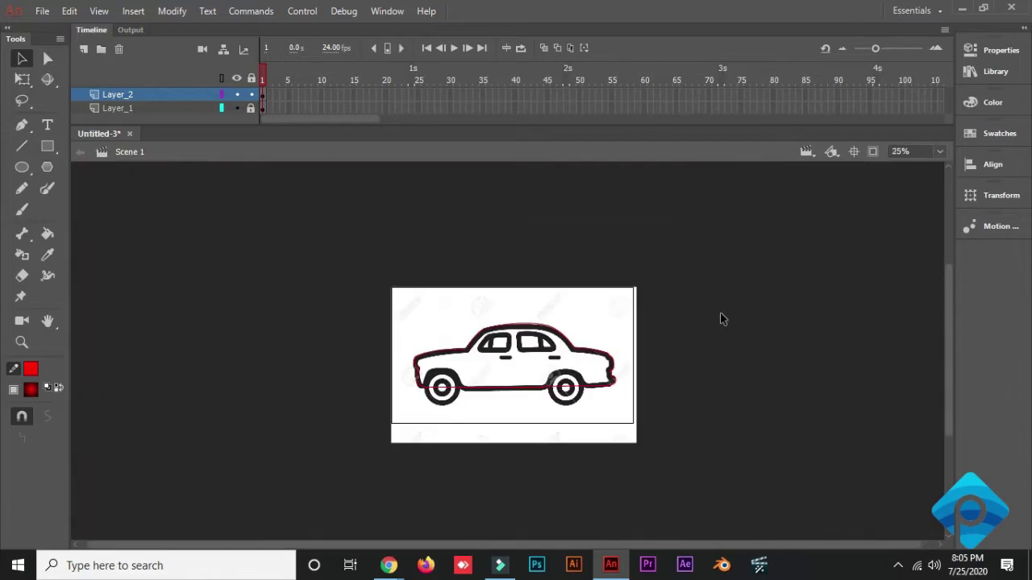
pyautogui.click(237, 108)
pyautogui.click(642, 270)
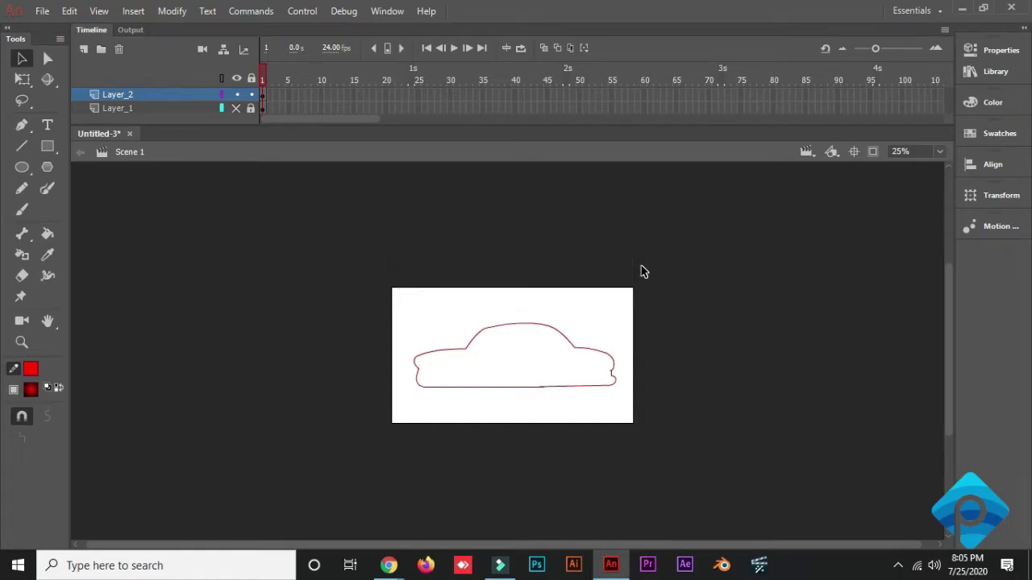
pyautogui.click(236, 108)
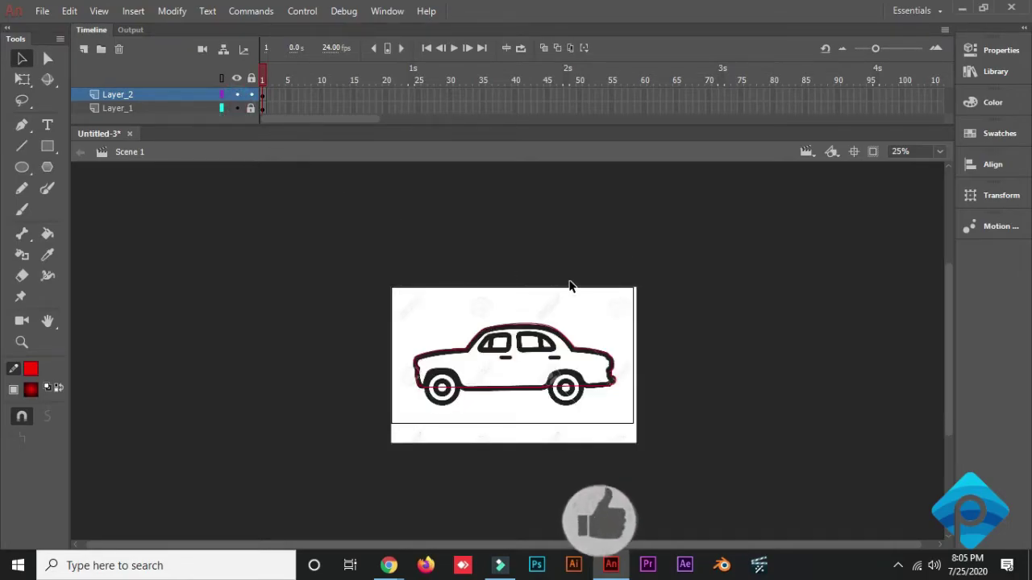
# - Fit the stage in the window and trace the front side window's outer edge with overlapping straight red lines
pyautogui.click(939, 152)
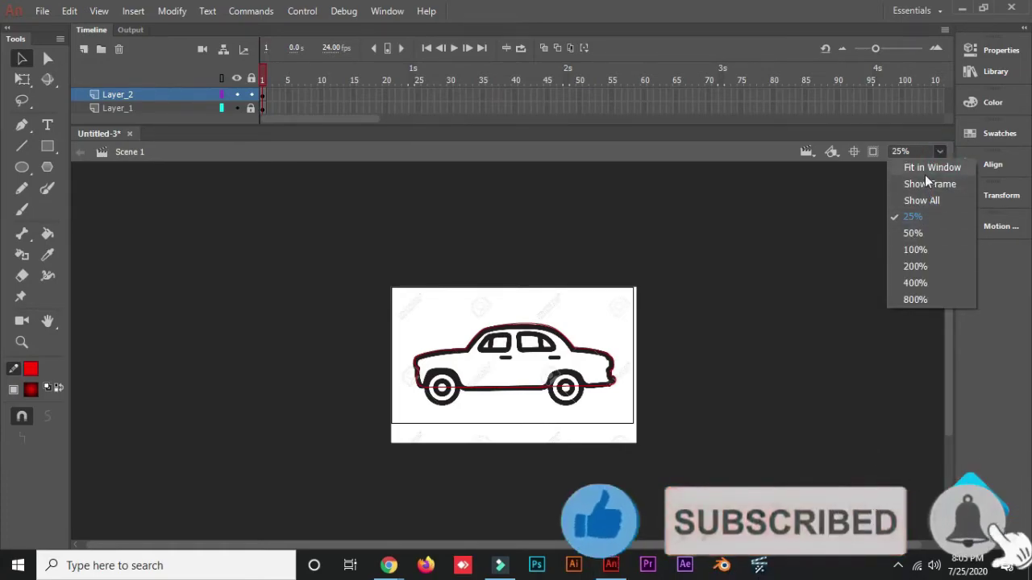
pyautogui.click(927, 167)
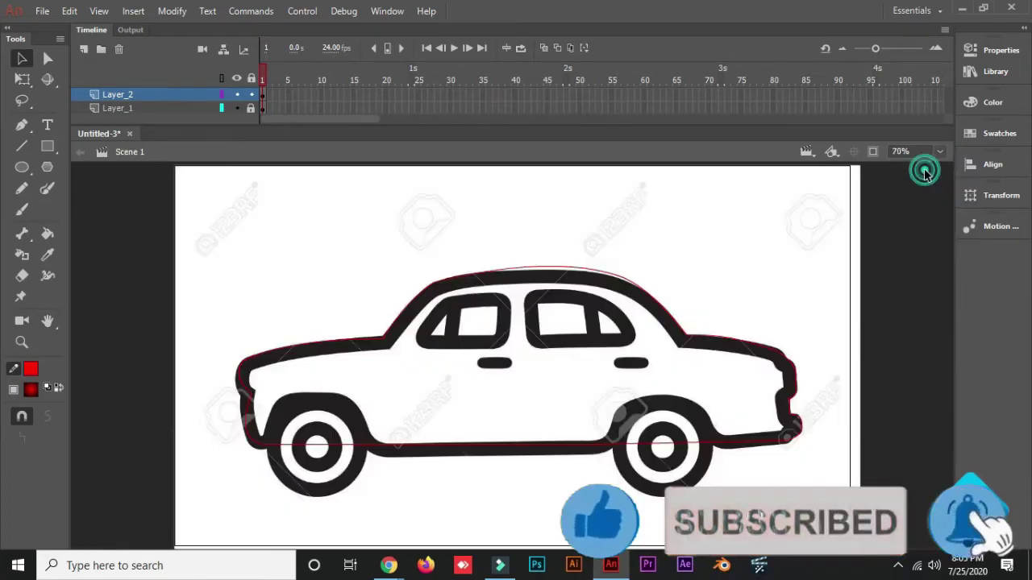
pyautogui.click(22, 146)
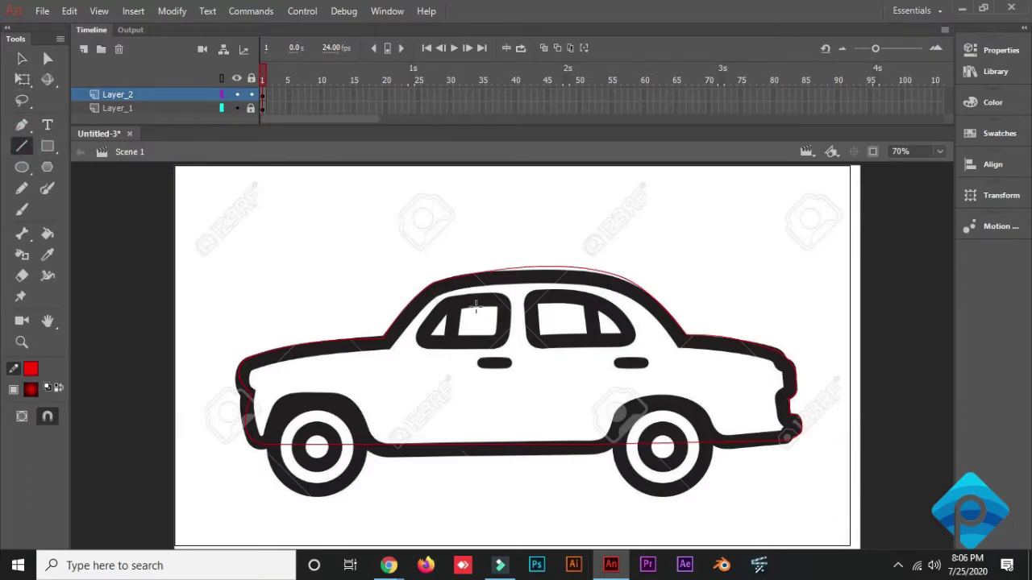
pyautogui.moveTo(419, 338); pyautogui.dragTo(498, 345)
pyautogui.moveTo(409, 345); pyautogui.dragTo(510, 345)
# - Try to bend the front side window's top line upward to follow the window's outer edge at 200% zoom
pyautogui.click(20, 57)
pyautogui.click(939, 151)
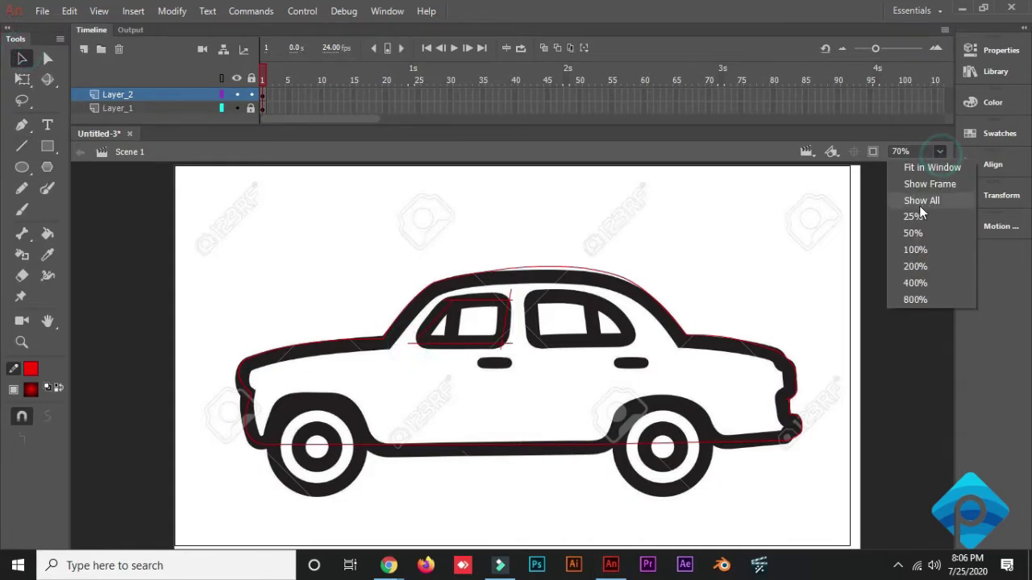
pyautogui.click(914, 268)
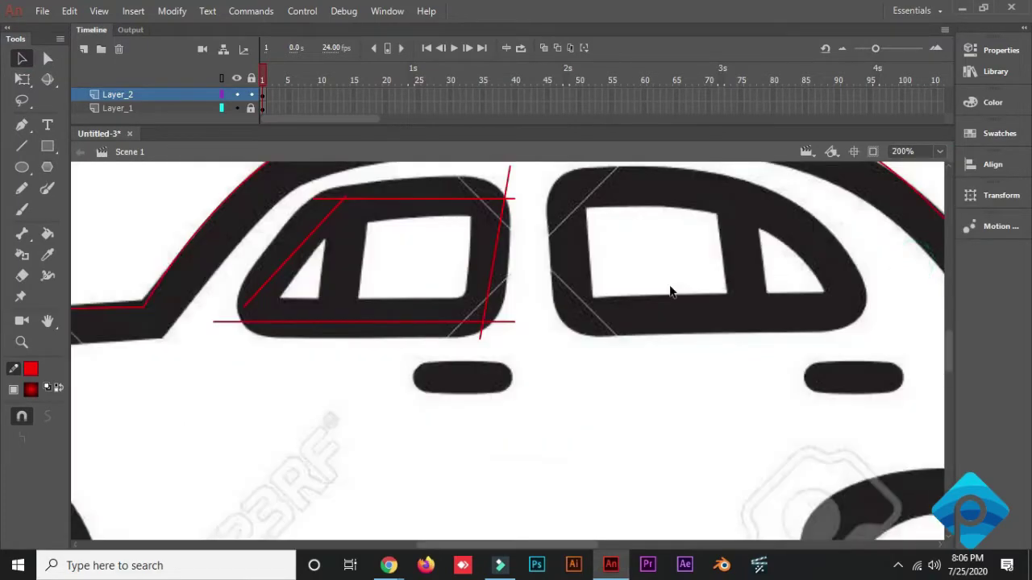
pyautogui.moveTo(489, 201); pyautogui.dragTo(490, 180)
pyautogui.click(23, 58)
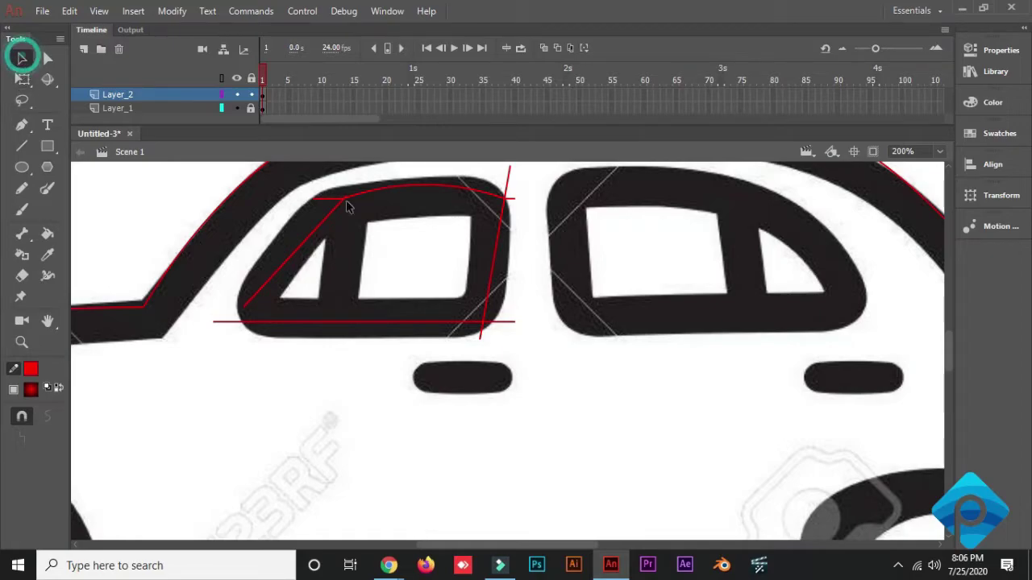
# - Delete all the overlapping red lines traced around the front side window
pyautogui.moveTo(578, 302); pyautogui.dragTo(623, 343)
pyautogui.moveTo(606, 188)
pyautogui.mouseDown()
pyautogui.moveTo(417, 367)
pyautogui.moveTo(376, 392)
pyautogui.mouseUp()
pyautogui.press('Delete')
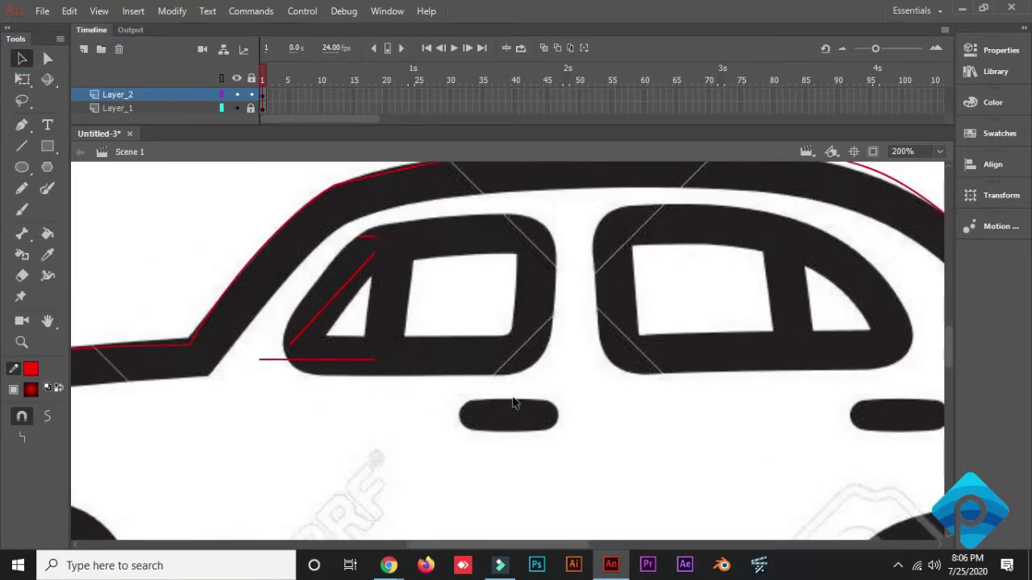
pyautogui.moveTo(516, 421)
pyautogui.mouseDown()
pyautogui.moveTo(274, 260)
pyautogui.moveTo(307, 234)
pyautogui.mouseUp()
pyautogui.press('Delete')
pyautogui.moveTo(373, 306)
pyautogui.mouseDown()
pyautogui.moveTo(276, 375)
pyautogui.moveTo(249, 380)
pyautogui.mouseUp()
pyautogui.press('Delete')
# - Draw a red-outlined rectangle over the front side window and delete its gradient fill
pyautogui.click(47, 146)
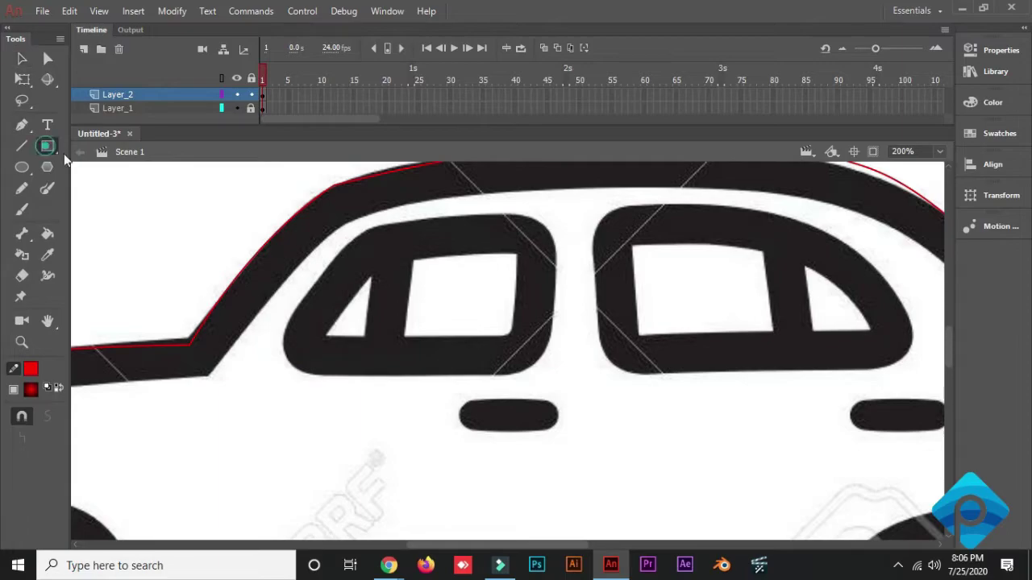
pyautogui.moveTo(355, 230); pyautogui.dragTo(566, 374)
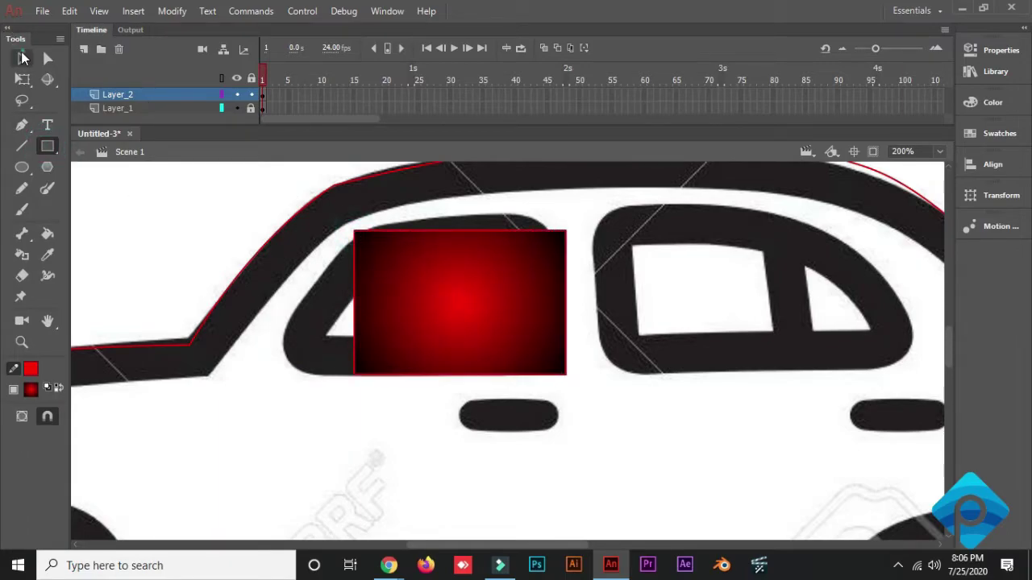
pyautogui.click(22, 58)
pyautogui.click(532, 294)
pyautogui.press('Delete')
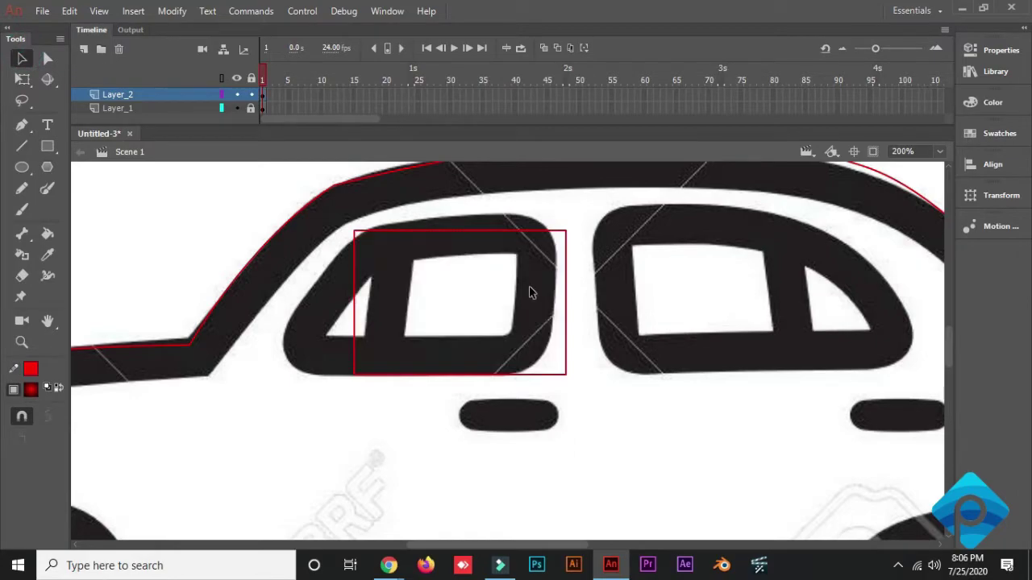
# - Shift the rectangle outline onto the front window, move its two front corners to the window's slant, and curve the slanted edge outward
pyautogui.doubleClick(525, 232)
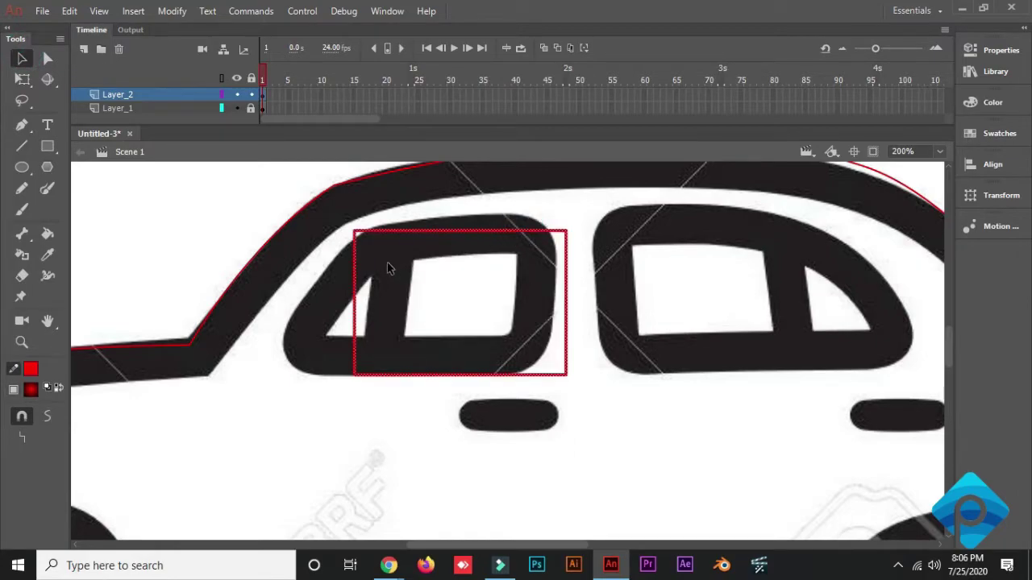
pyautogui.moveTo(494, 236); pyautogui.dragTo(479, 228)
pyautogui.click(669, 288)
pyautogui.moveTo(339, 372); pyautogui.dragTo(297, 376)
pyautogui.moveTo(339, 226); pyautogui.dragTo(384, 230)
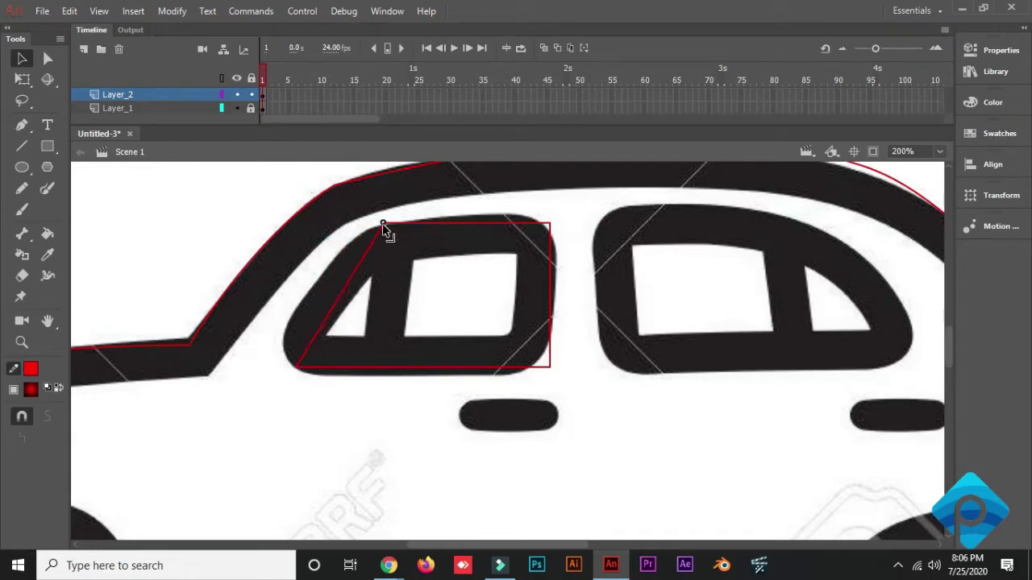
pyautogui.moveTo(354, 272); pyautogui.dragTo(319, 290)
pyautogui.click(549, 224)
# - Cut the front window outline's lower rear corner with a diagonal line, delete the excess ends, and curve the diagonal into a rounded corner
pyautogui.click(21, 146)
pyautogui.moveTo(483, 378); pyautogui.dragTo(588, 324)
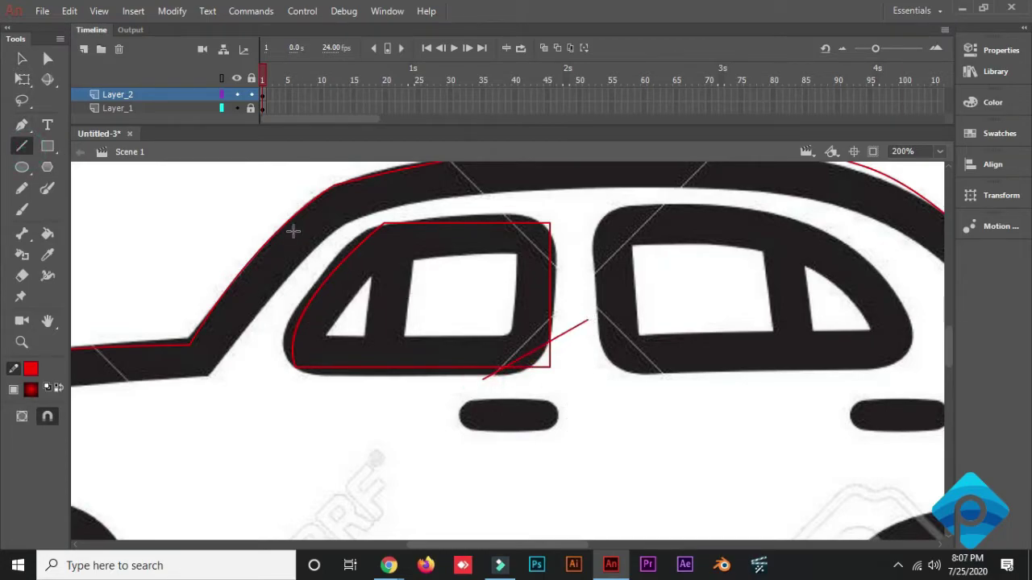
pyautogui.click(21, 58)
pyautogui.click(571, 334)
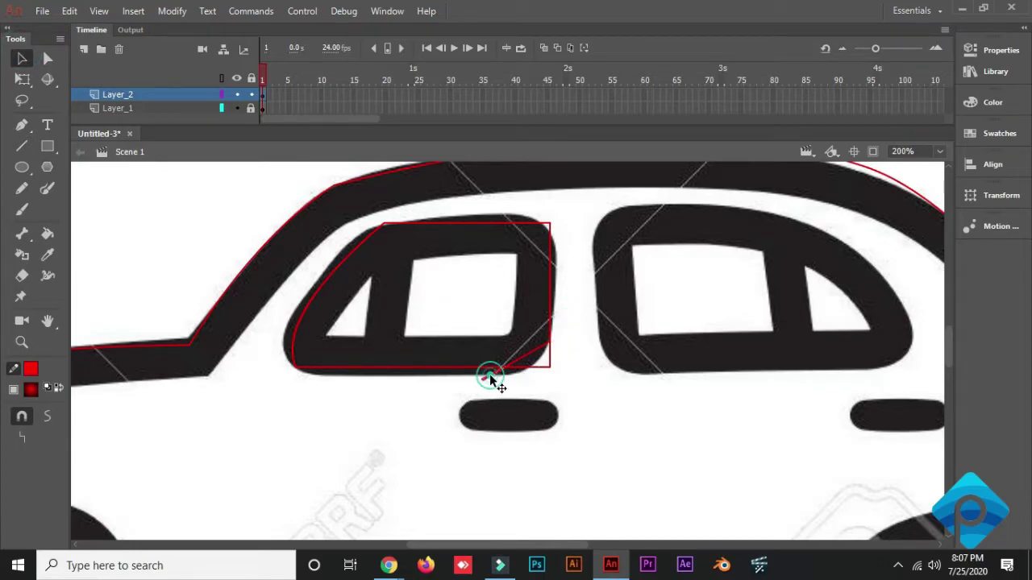
pyautogui.click(539, 367)
pyautogui.press('Delete')
pyautogui.moveTo(551, 366)
pyautogui.mouseDown()
pyautogui.moveTo(525, 350)
pyautogui.moveTo(534, 369)
pyautogui.mouseUp()
# - Cut the front window outline's upper rear corner with a diagonal line and trim the excess to round it off
pyautogui.click(22, 146)
pyautogui.moveTo(507, 214); pyautogui.dragTo(579, 246)
pyautogui.click(25, 61)
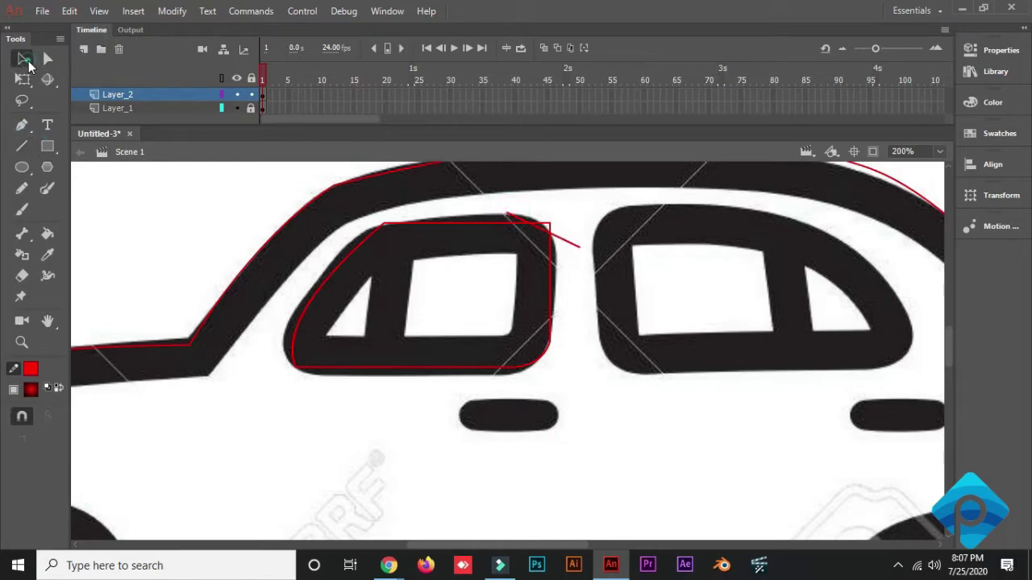
pyautogui.click(563, 236)
pyautogui.press('Delete')
pyautogui.moveTo(510, 216); pyautogui.dragTo(546, 228)
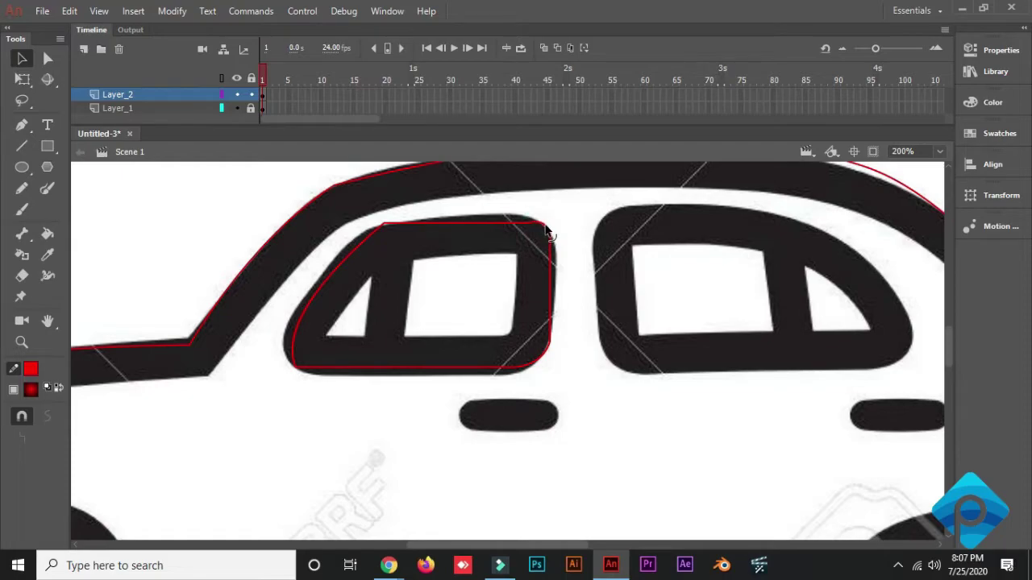
# - Draw a vertical divider from the front window outline's upper front corner to its lower edge and delete the overhang
pyautogui.click(21, 146)
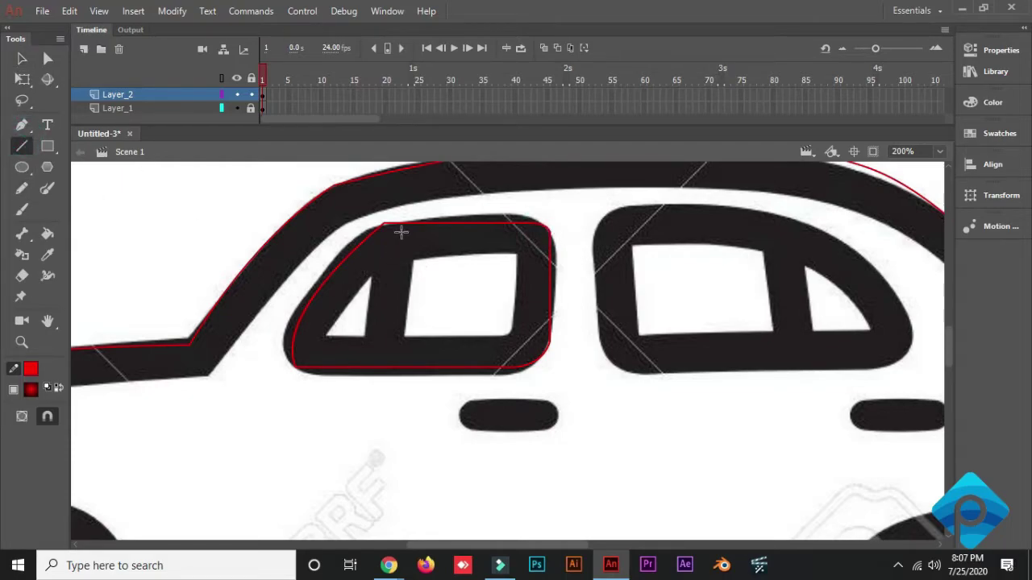
pyautogui.moveTo(385, 221); pyautogui.dragTo(384, 369)
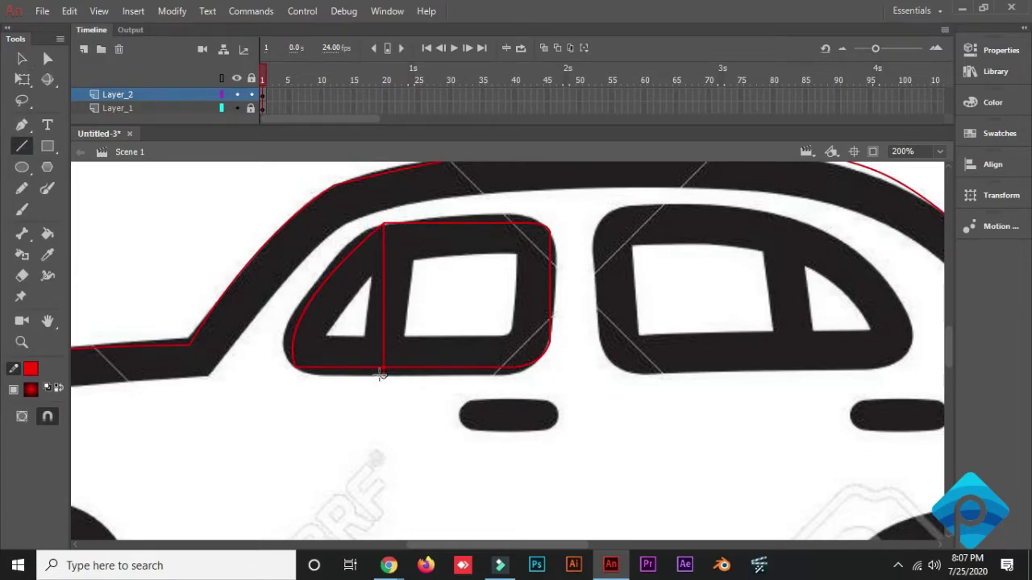
pyautogui.click(21, 58)
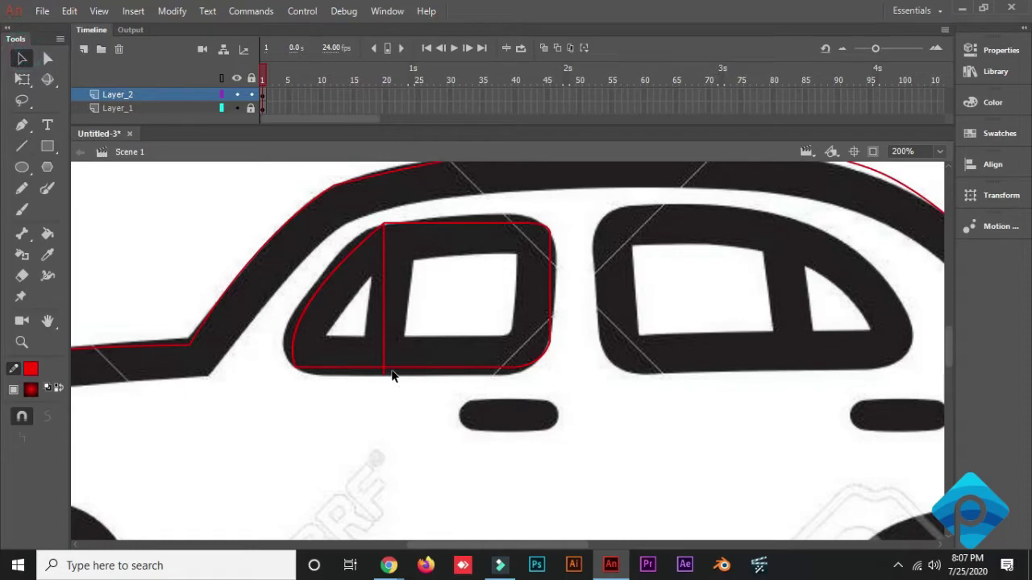
pyautogui.press('Delete')
# - Select the whole front window outline with its divider and place a copy over the rear side window
pyautogui.moveTo(607, 430); pyautogui.dragTo(295, 262)
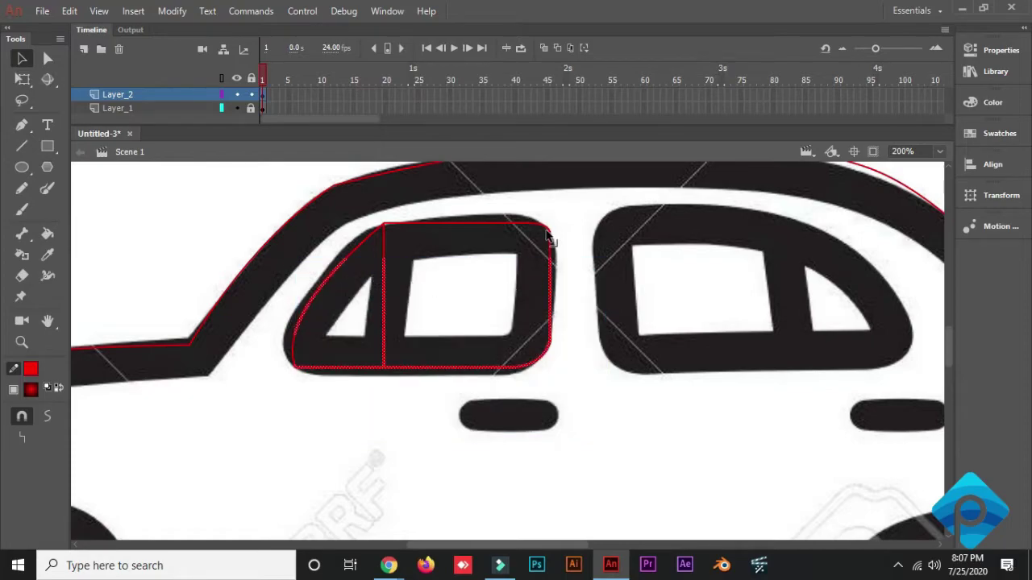
pyautogui.click(532, 224)
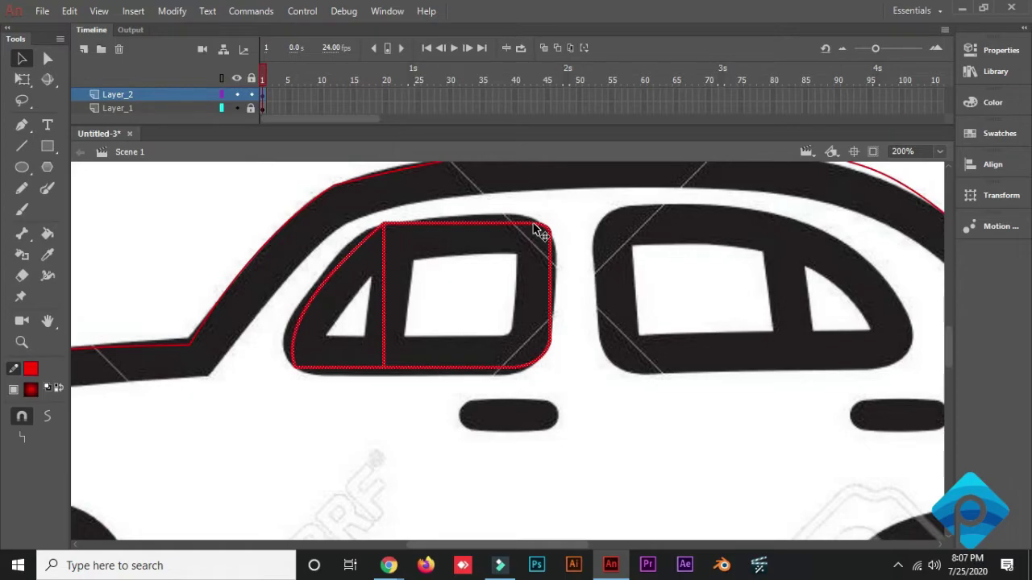
pyautogui.moveTo(532, 226); pyautogui.dragTo(741, 264)
# - Flip the copied window outline horizontally with Free Transform, widen it, and position it on the rear side window
pyautogui.click(23, 79)
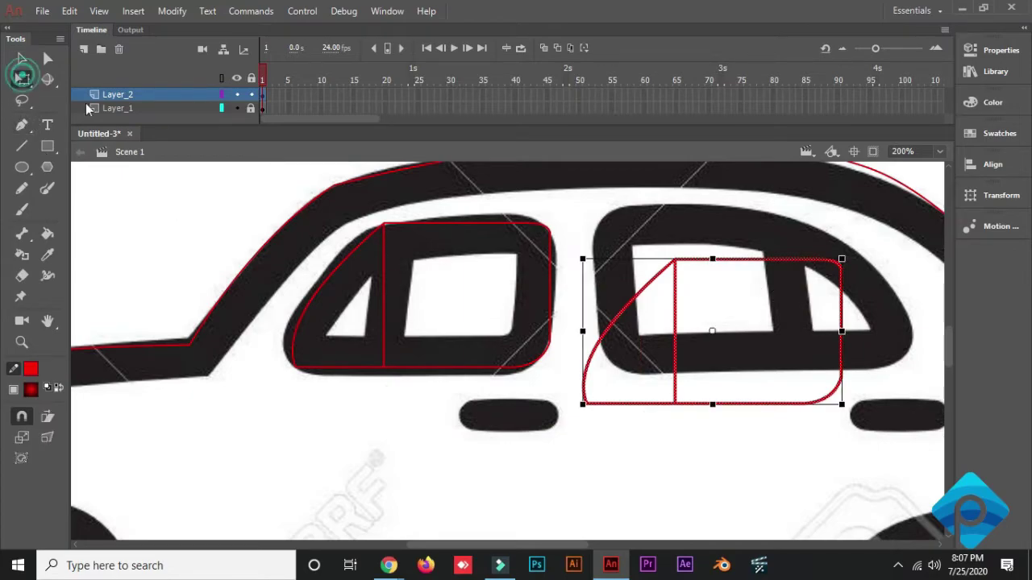
pyautogui.moveTo(583, 334); pyautogui.dragTo(829, 341)
pyautogui.moveTo(748, 364); pyautogui.dragTo(770, 324)
pyautogui.moveTo(757, 330); pyautogui.dragTo(761, 328)
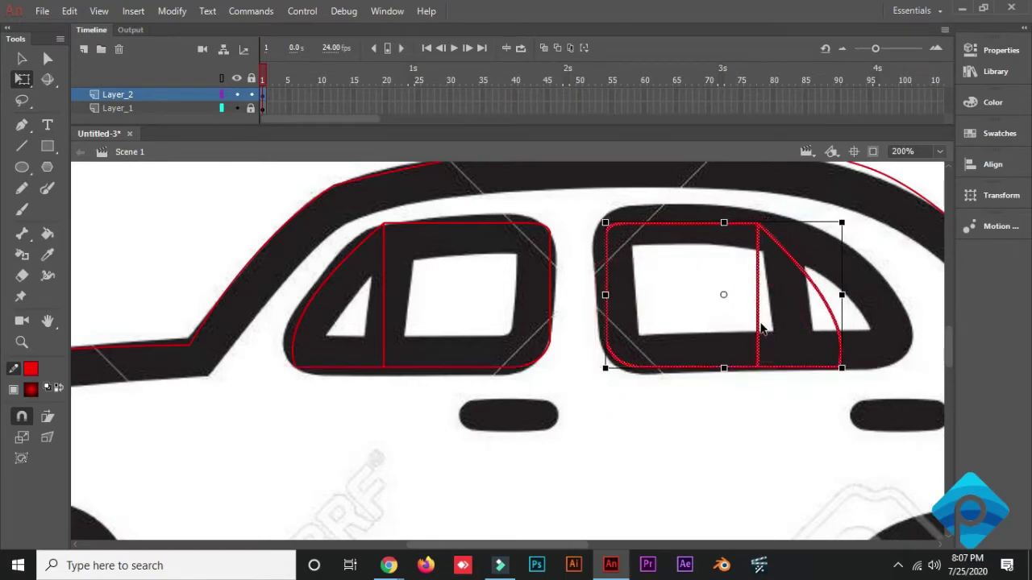
pyautogui.moveTo(840, 296); pyautogui.dragTo(868, 295)
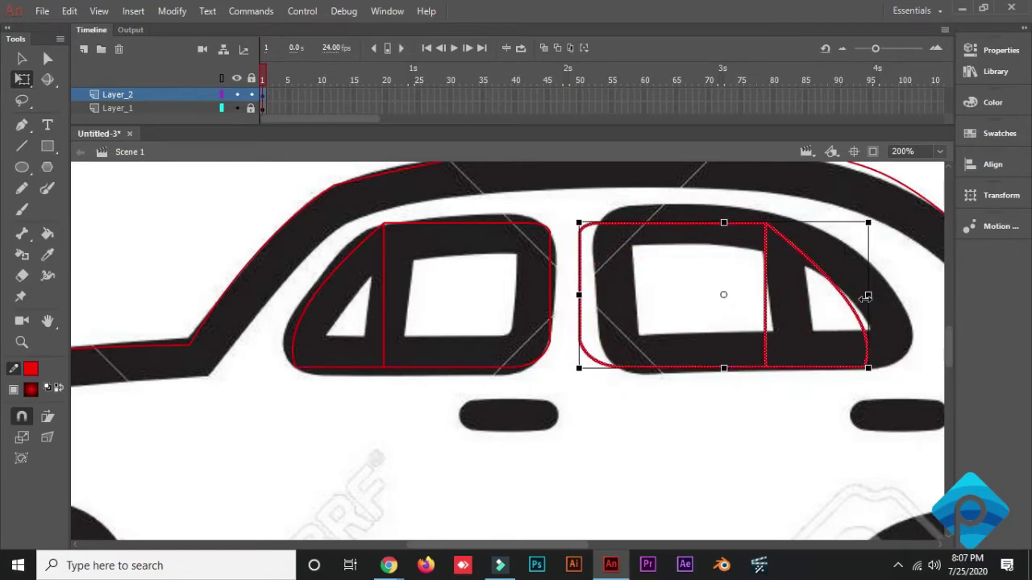
pyautogui.moveTo(774, 338); pyautogui.dragTo(795, 331)
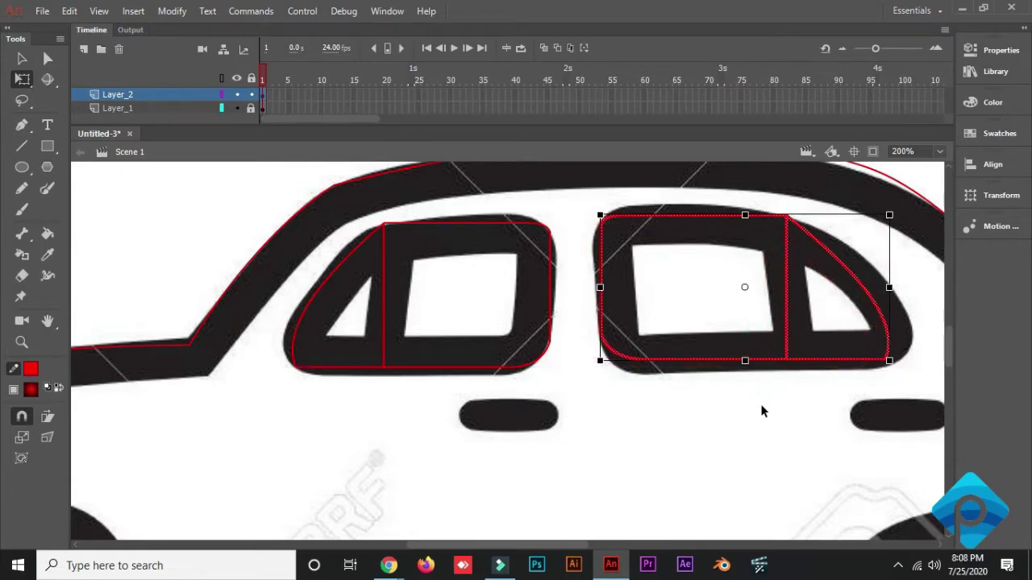
pyautogui.click(766, 432)
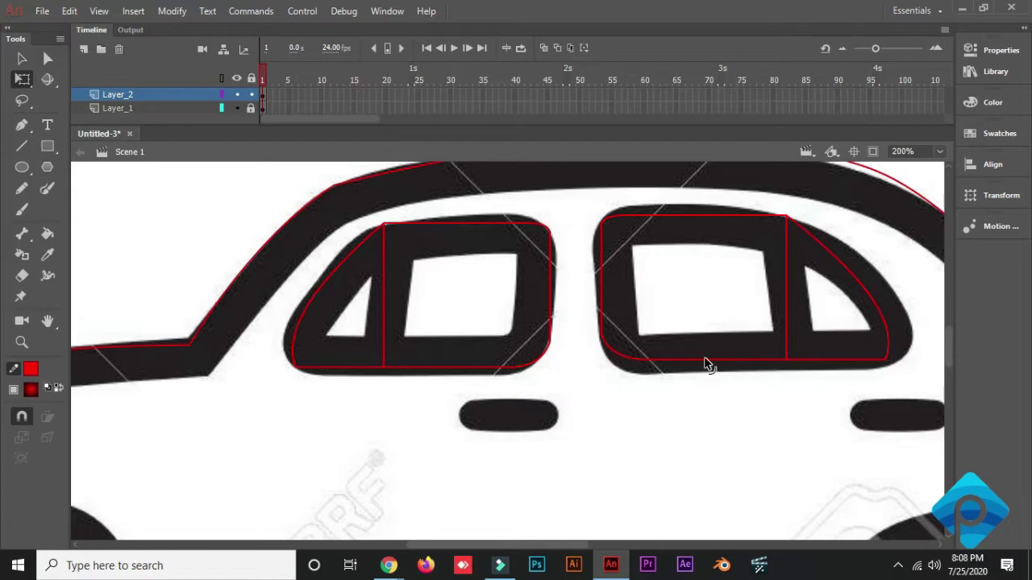
# - Draw a red-outlined rectangle over the front door handle and delete its fill
pyautogui.moveTo(48, 146); pyautogui.dragTo(93, 149)
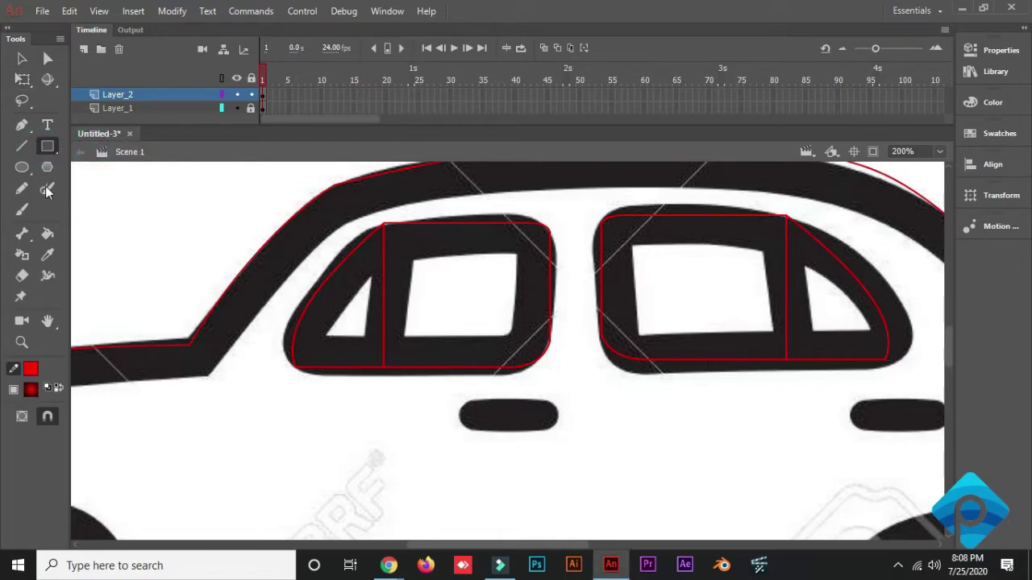
pyautogui.moveTo(21, 165); pyautogui.dragTo(24, 164)
pyautogui.moveTo(46, 139); pyautogui.dragTo(84, 150)
pyautogui.moveTo(465, 405); pyautogui.dragTo(557, 433)
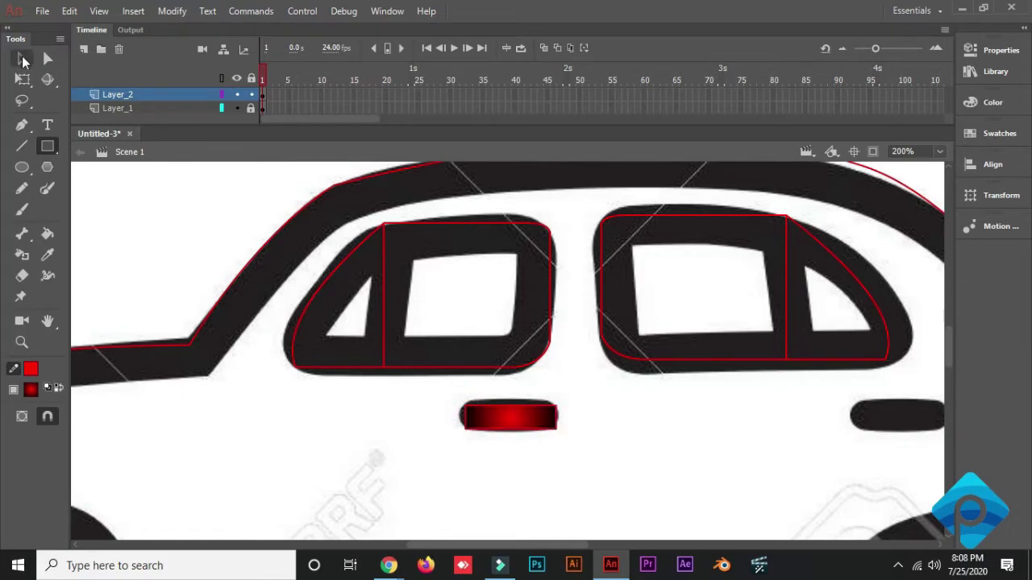
pyautogui.click(22, 61)
pyautogui.click(542, 419)
pyautogui.press('Delete')
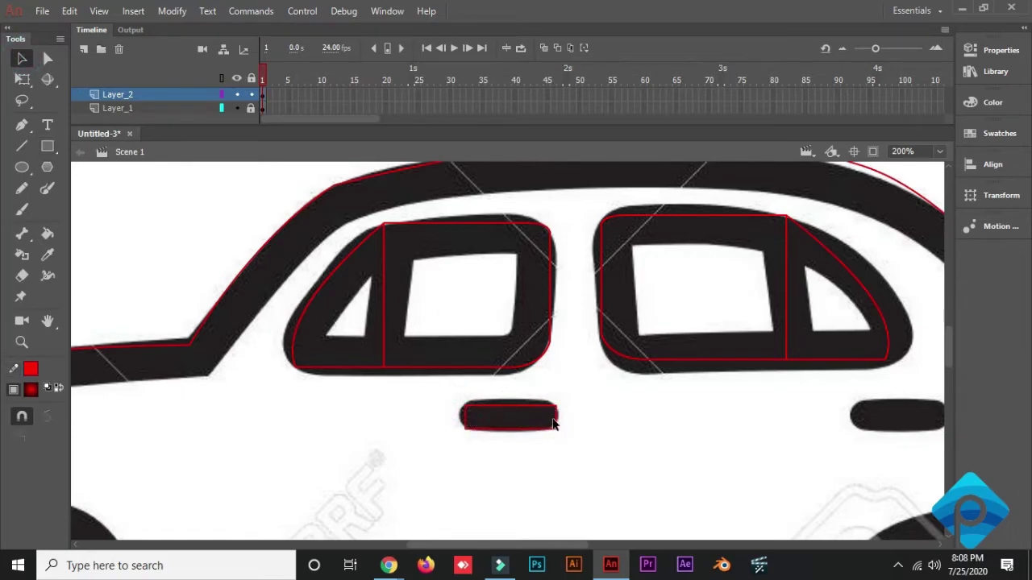
# - Copy the front door handle's rectangle outline and align the copy with the rear door handle
pyautogui.click(544, 428)
pyautogui.moveTo(545, 434); pyautogui.dragTo(919, 438)
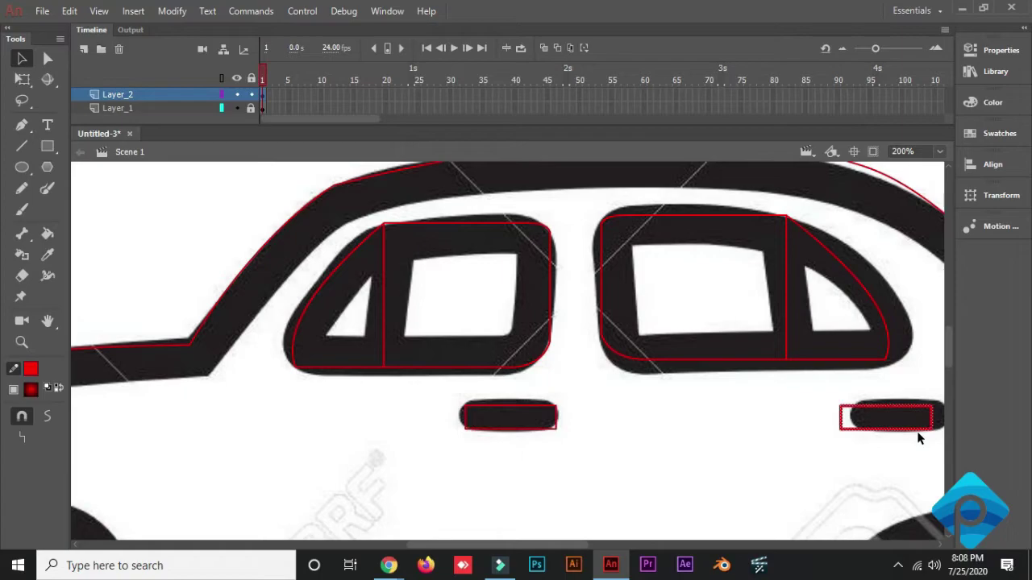
pyautogui.click(897, 429)
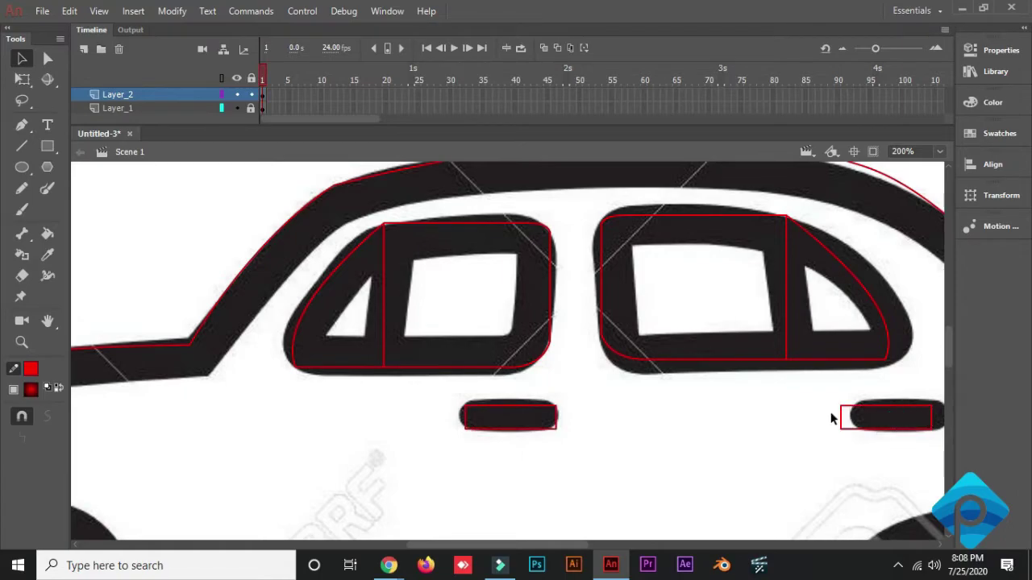
pyautogui.click(865, 428)
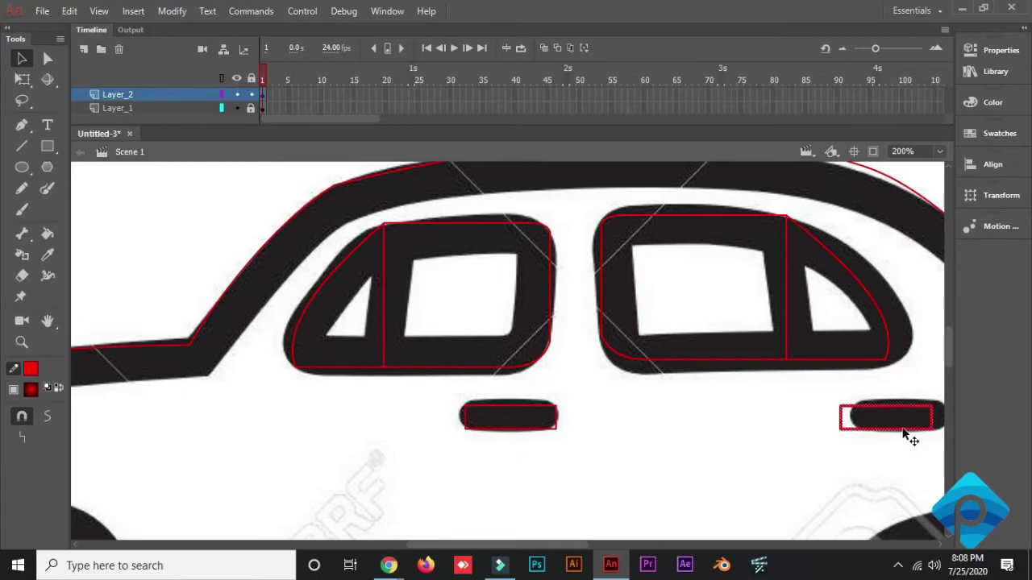
pyautogui.moveTo(901, 432); pyautogui.dragTo(919, 436)
# - Set the fill color to none and draw a red circle around the front wheel with the Oval tool
pyautogui.hotkey('ctrl', '-')
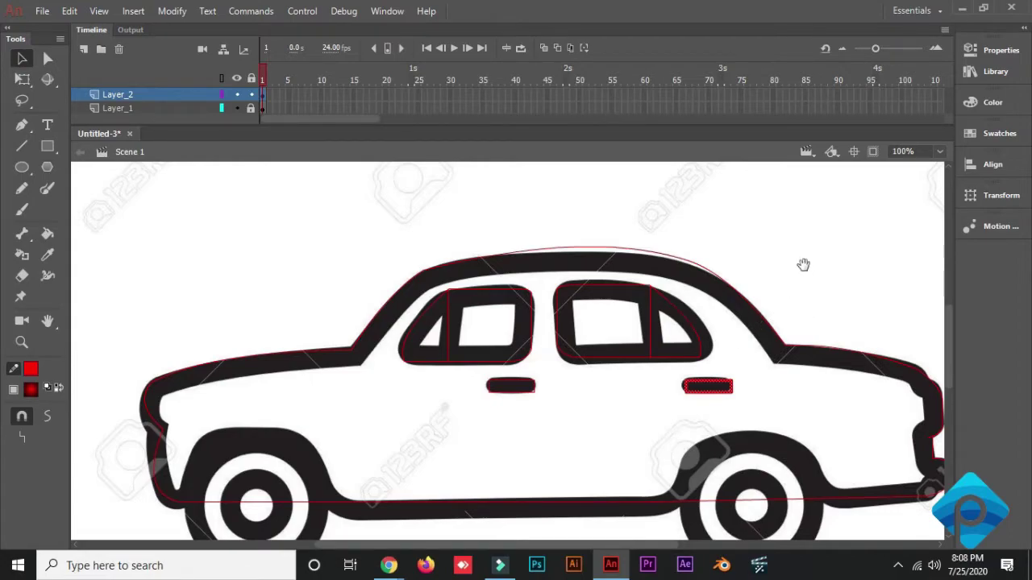
pyautogui.moveTo(803, 265); pyautogui.dragTo(800, 184)
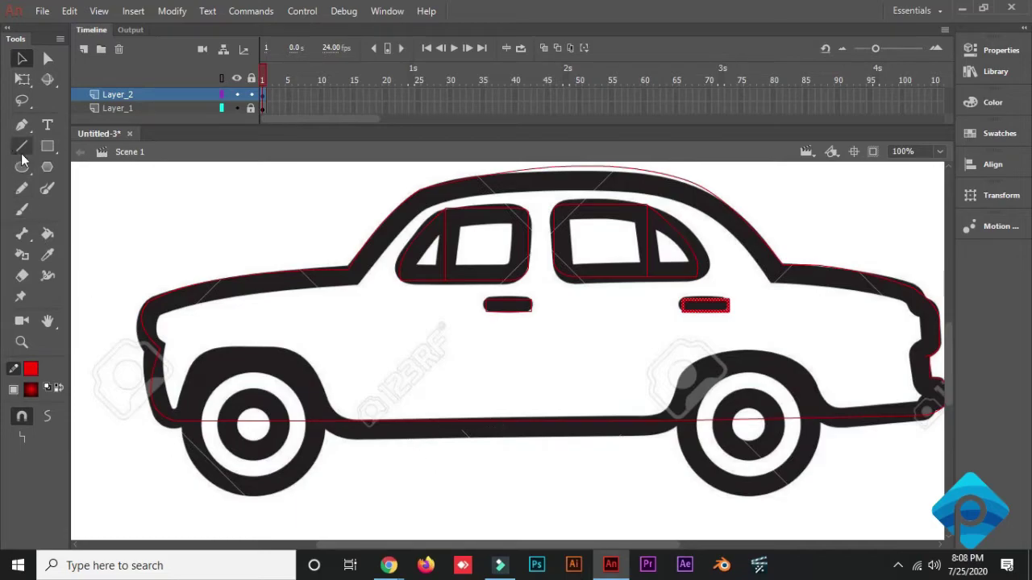
pyautogui.click(31, 389)
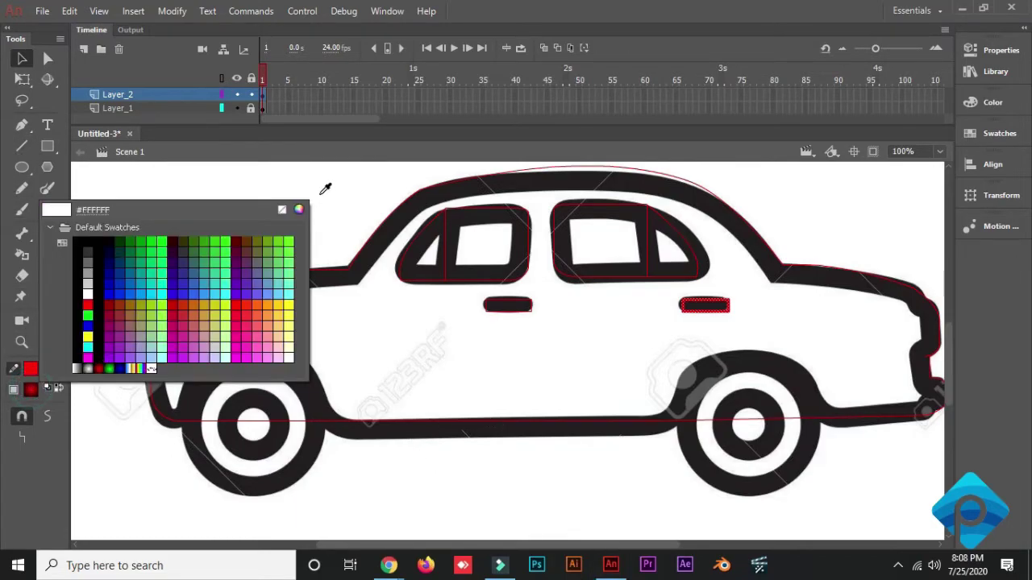
pyautogui.click(281, 209)
pyautogui.click(48, 145)
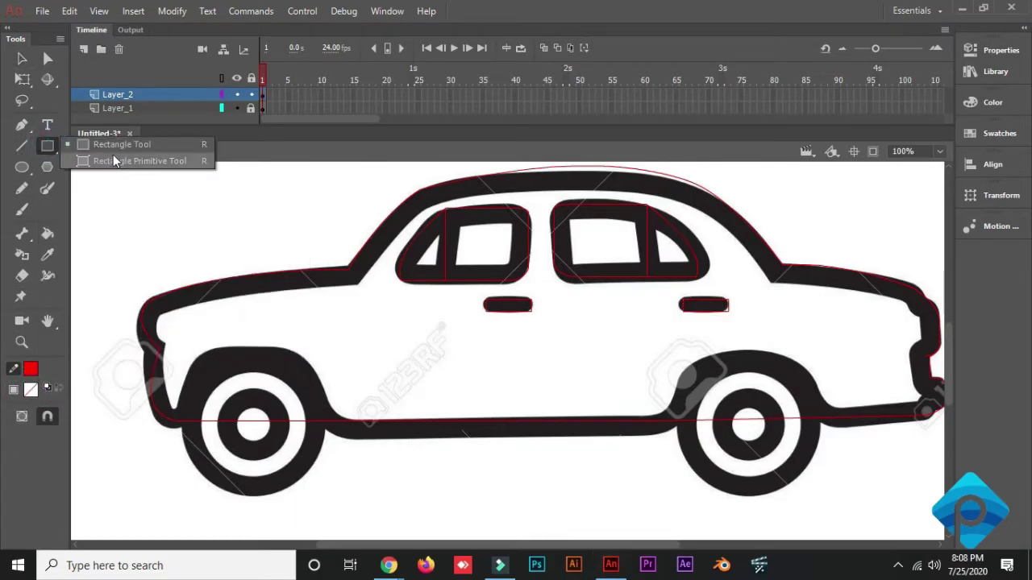
pyautogui.click(21, 167)
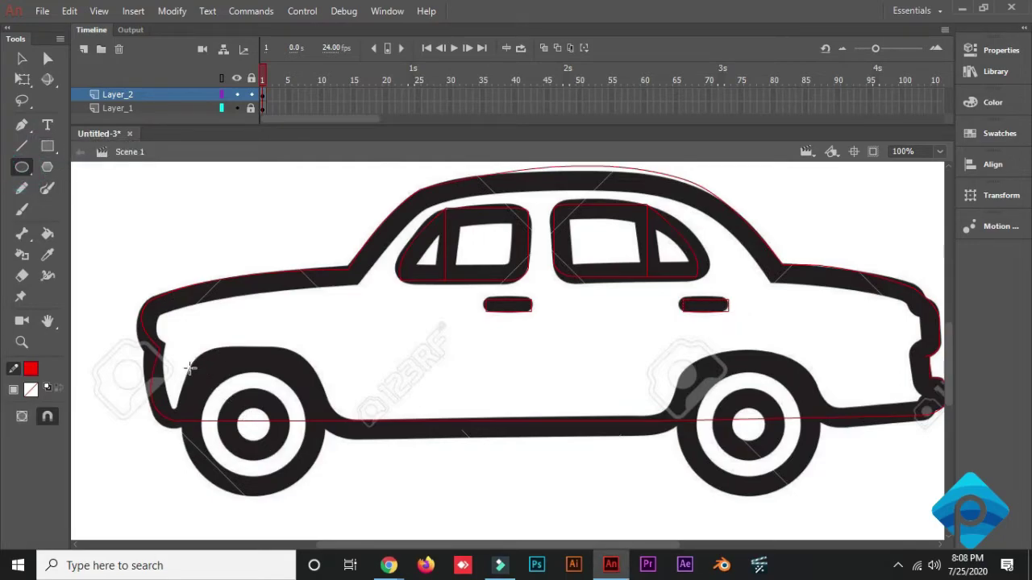
pyautogui.moveTo(189, 369); pyautogui.dragTo(335, 511)
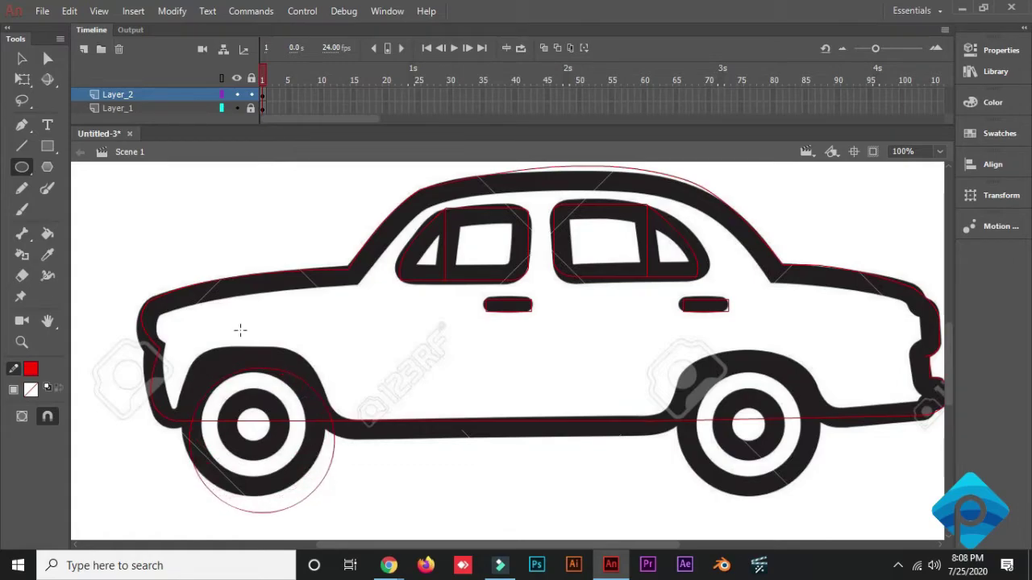
# - Undo the misplaced front-wheel circle and draw a new red circle in the empty area above the car's hood
pyautogui.hotkey('ctrl', 'z')
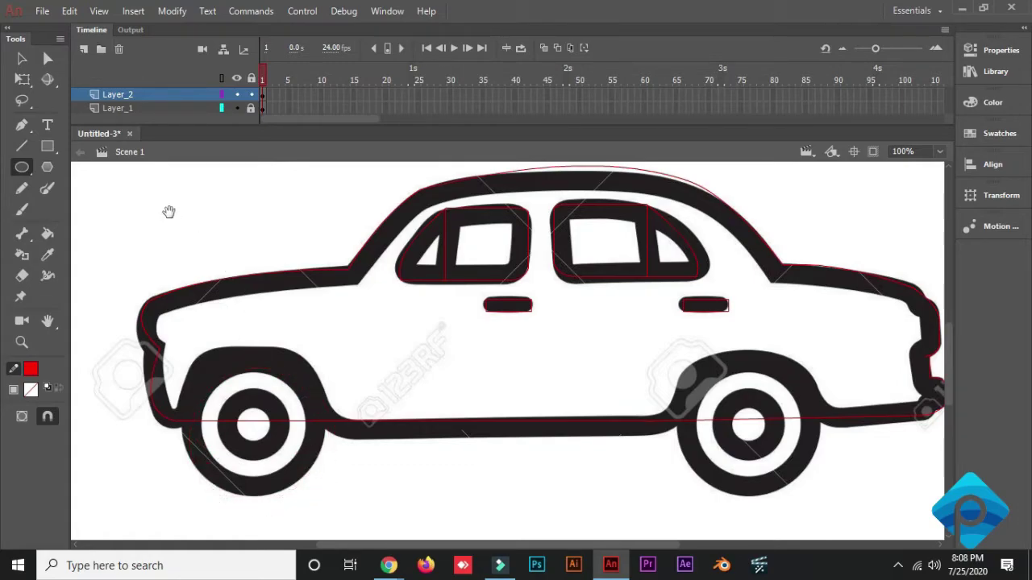
pyautogui.moveTo(171, 210); pyautogui.dragTo(296, 244)
pyautogui.moveTo(150, 173); pyautogui.dragTo(301, 326)
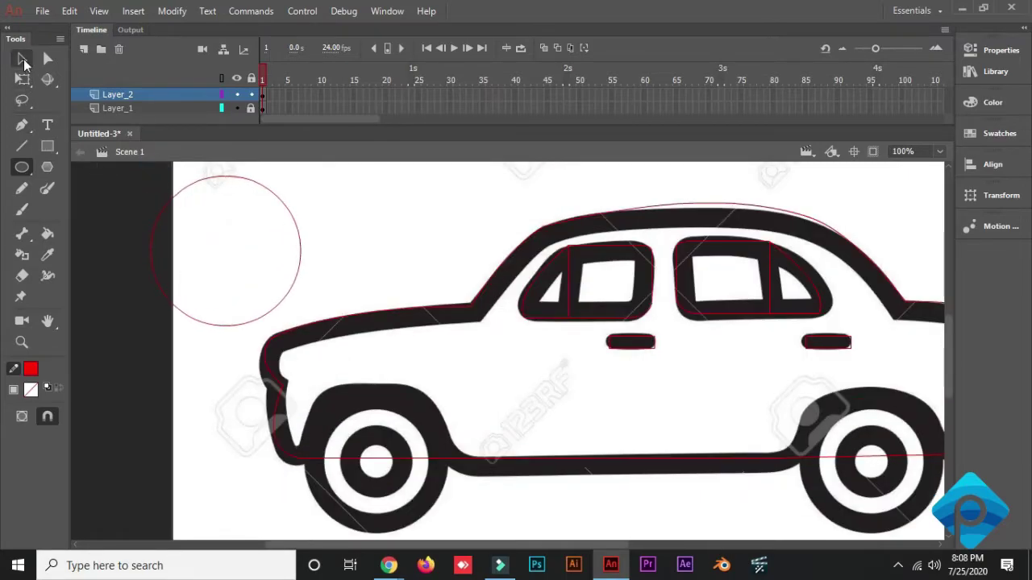
# - Move the red circle onto the rear wheel and place a copy of it on the front wheel
pyautogui.click(22, 58)
pyautogui.click(260, 184)
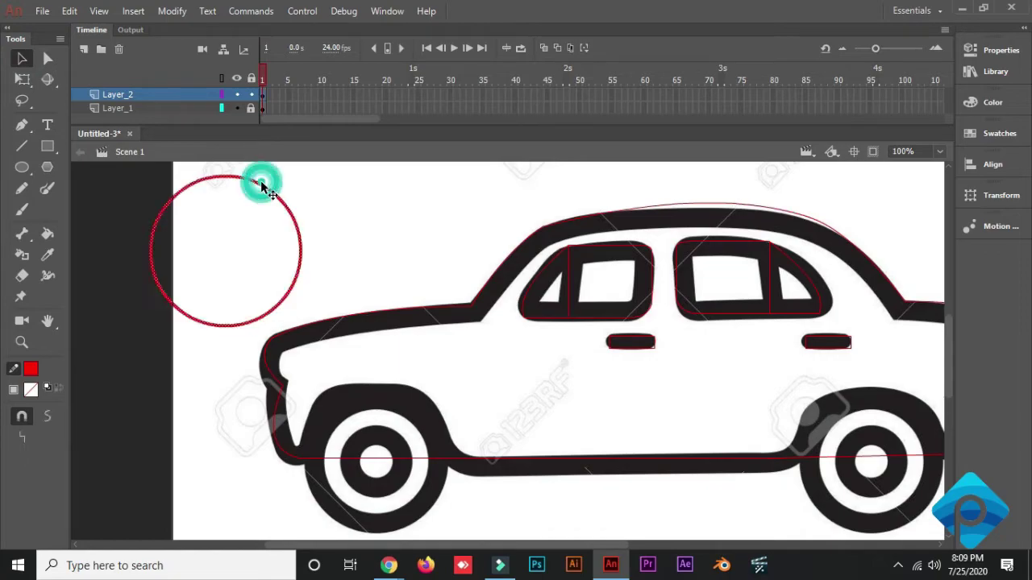
pyautogui.moveTo(260, 183); pyautogui.dragTo(913, 407)
pyautogui.moveTo(582, 380); pyautogui.dragTo(453, 349)
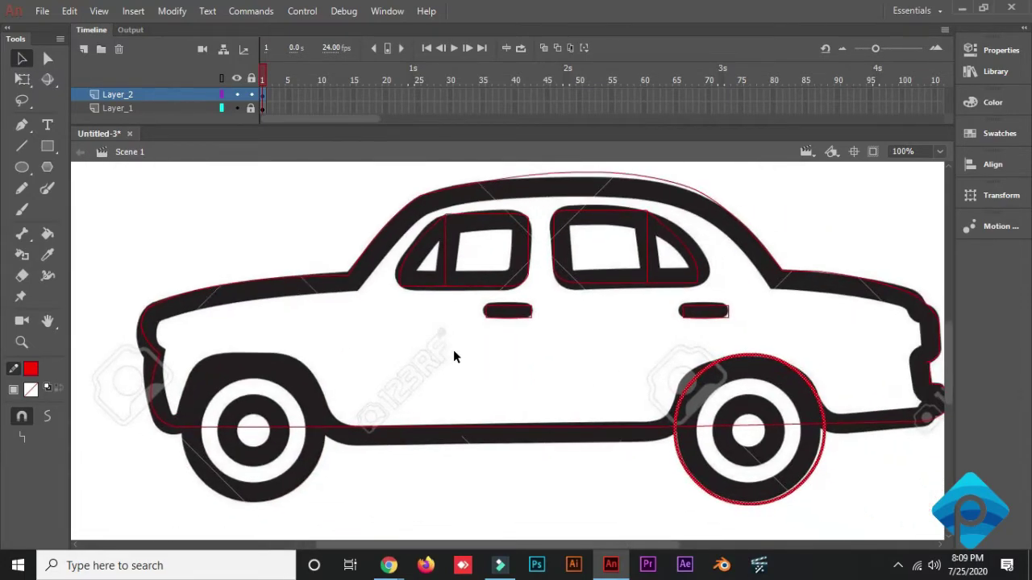
pyautogui.moveTo(681, 411); pyautogui.dragTo(227, 415)
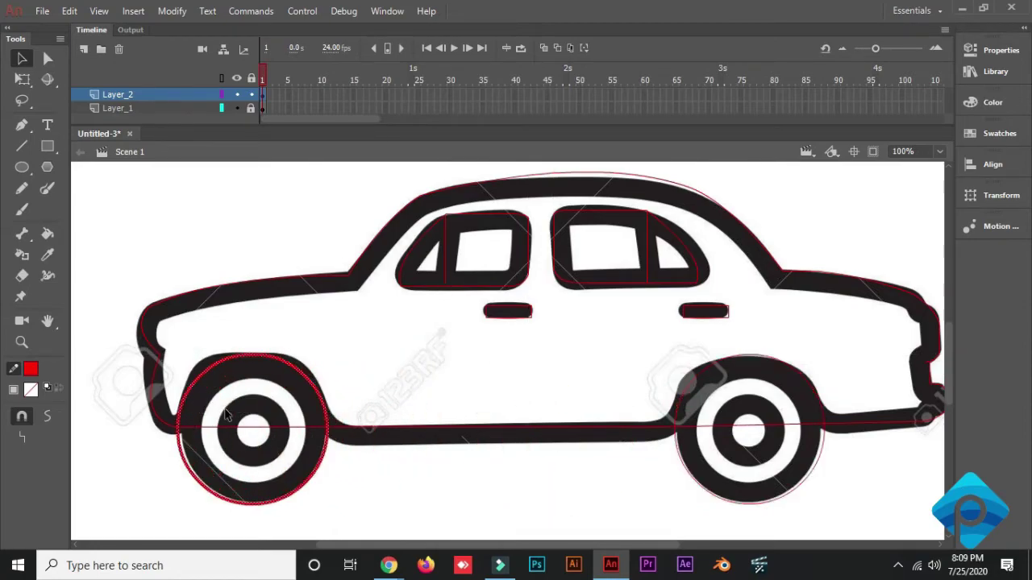
# - Delete the body line segments crossing both wheels and the lower arcs of both circles, leaving only the wheel arches
pyautogui.click(371, 481)
pyautogui.click(311, 428)
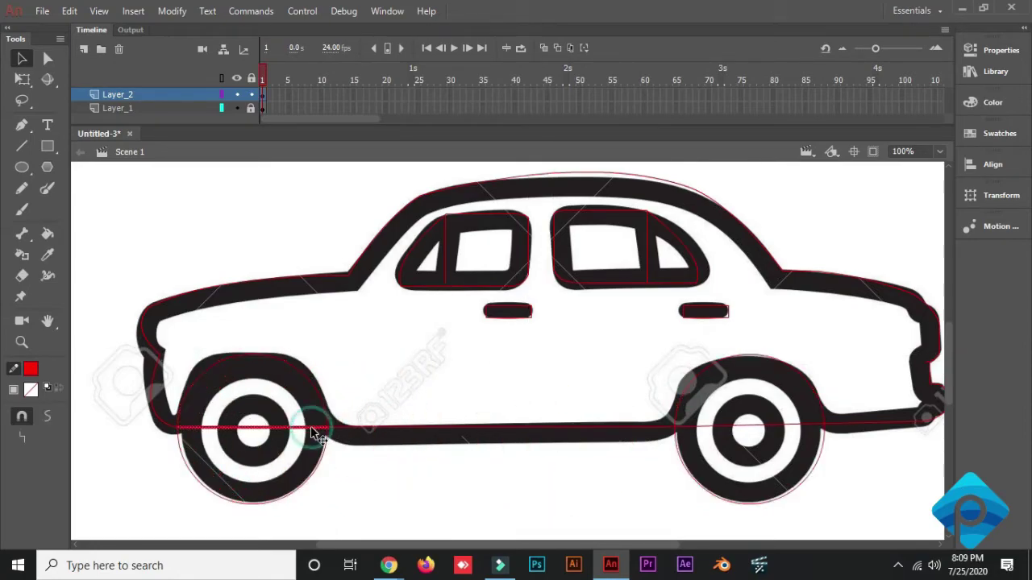
pyautogui.press('Delete')
pyautogui.click(748, 425)
pyautogui.press('Delete')
pyautogui.click(778, 500)
pyautogui.press('Delete')
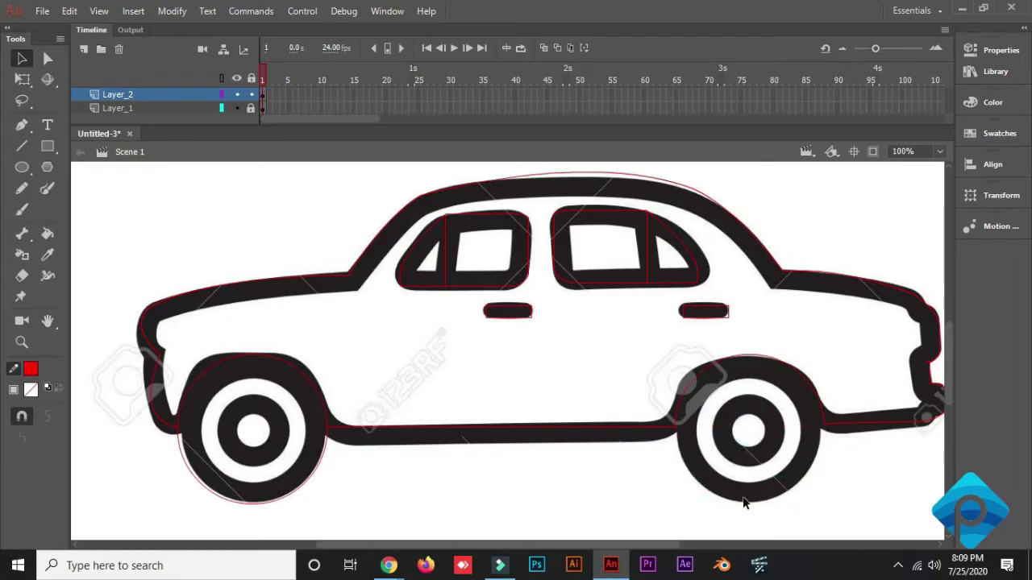
pyautogui.click(290, 495)
pyautogui.press('Delete')
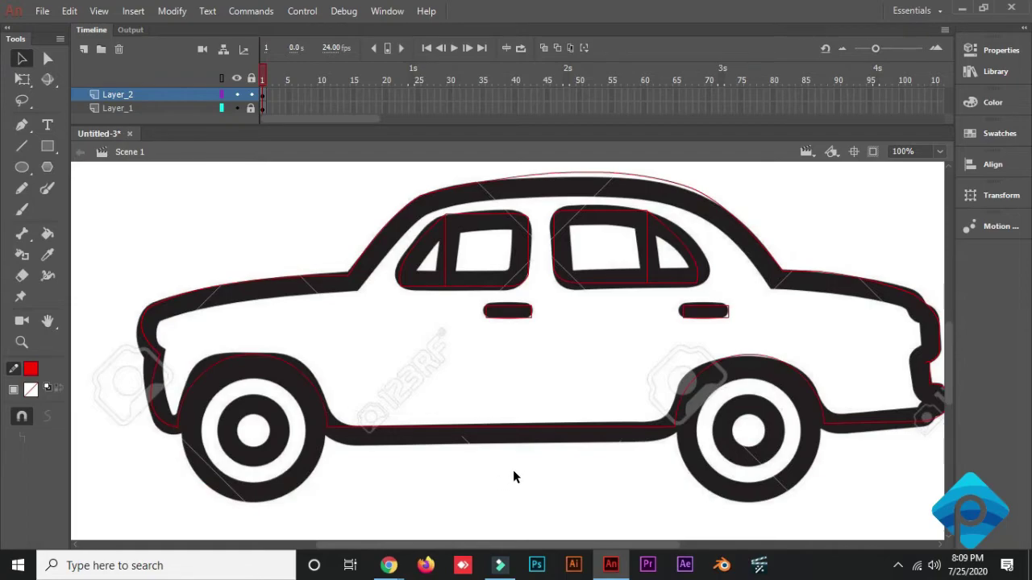
# - Hide Layer_1 to check the red outline on its own, and show the layer again
pyautogui.hotkey('ctrl', '-')
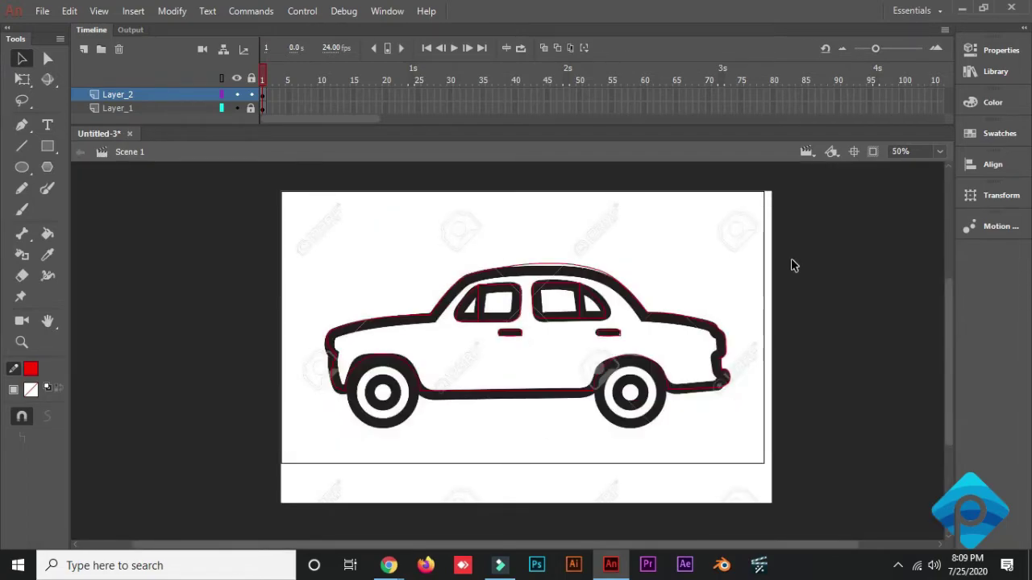
pyautogui.click(236, 108)
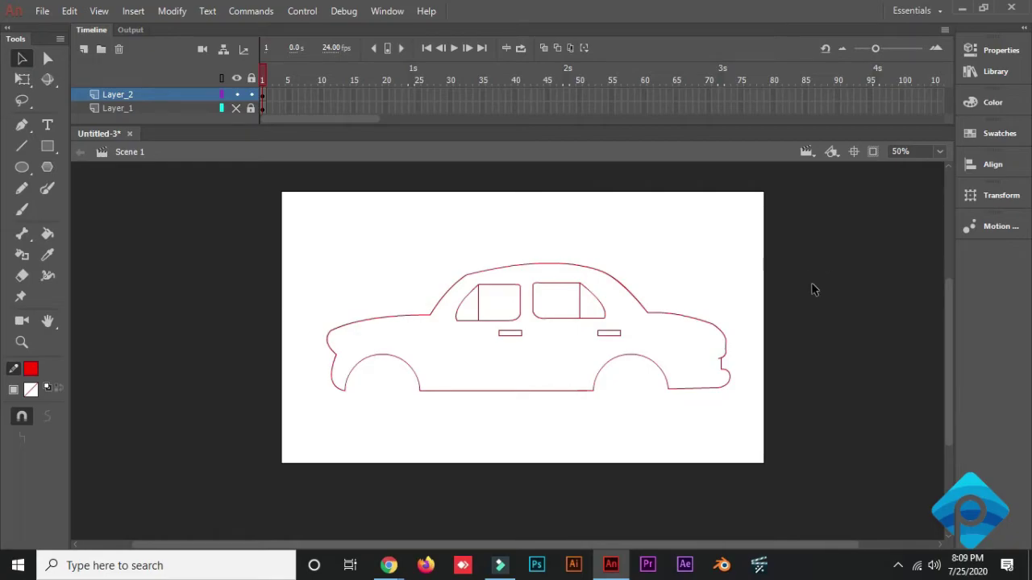
pyautogui.click(235, 109)
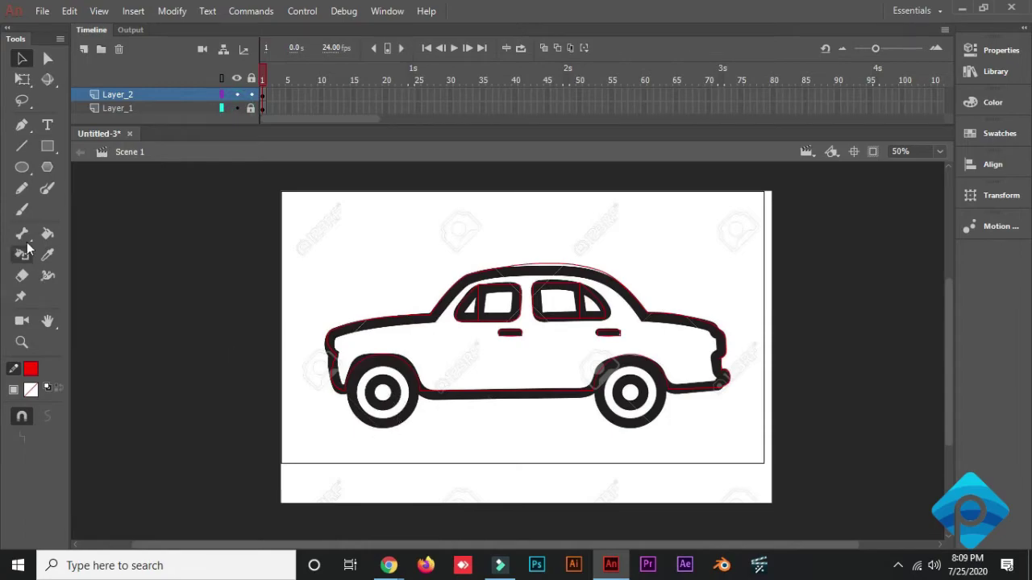
# - Draw a red unfilled circle about 173 px across on the pasteboard beside the stage and select it
pyautogui.click(22, 167)
pyautogui.moveTo(137, 251); pyautogui.dragTo(203, 316)
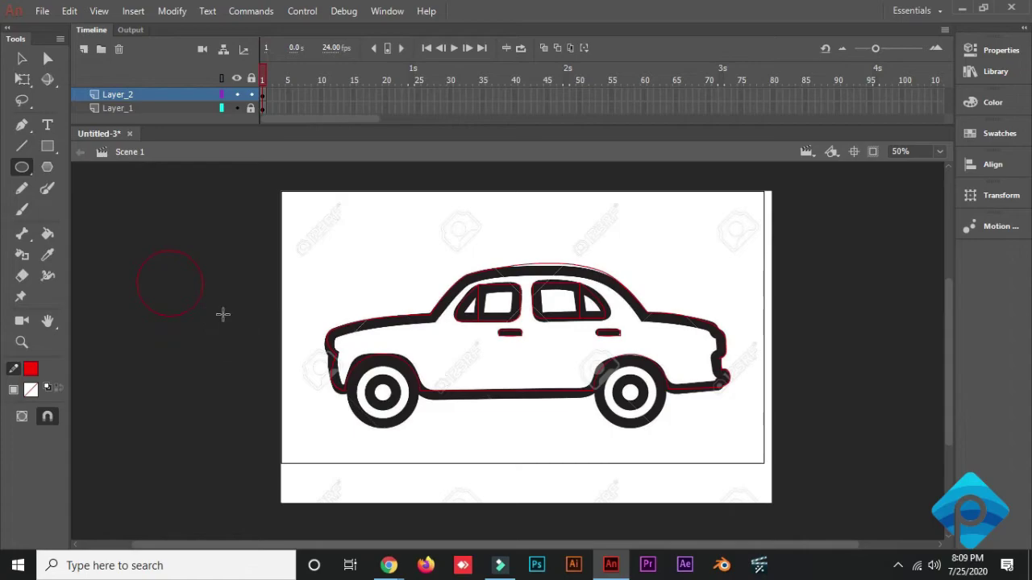
pyautogui.click(21, 58)
pyautogui.click(156, 252)
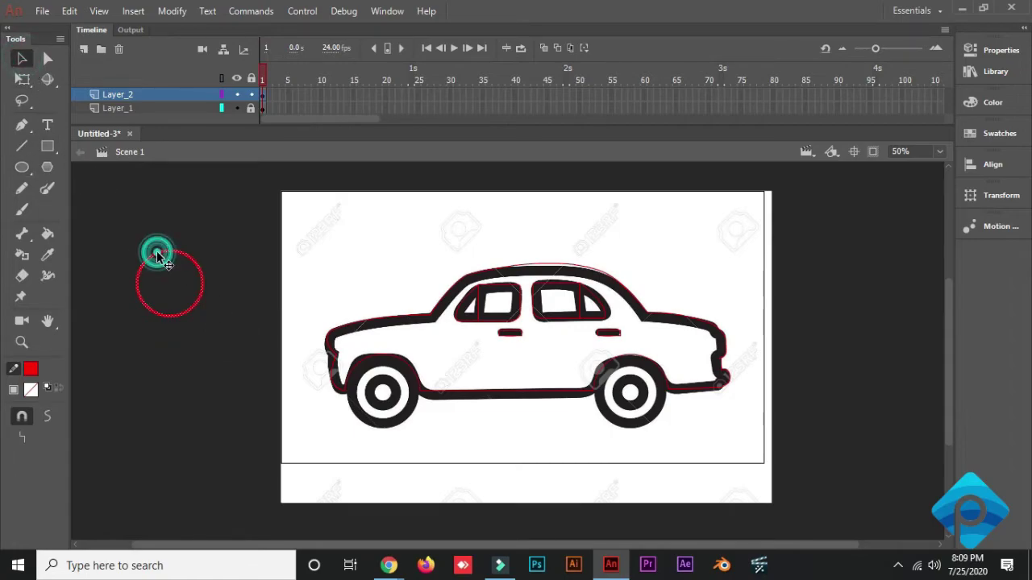
pyautogui.click(999, 52)
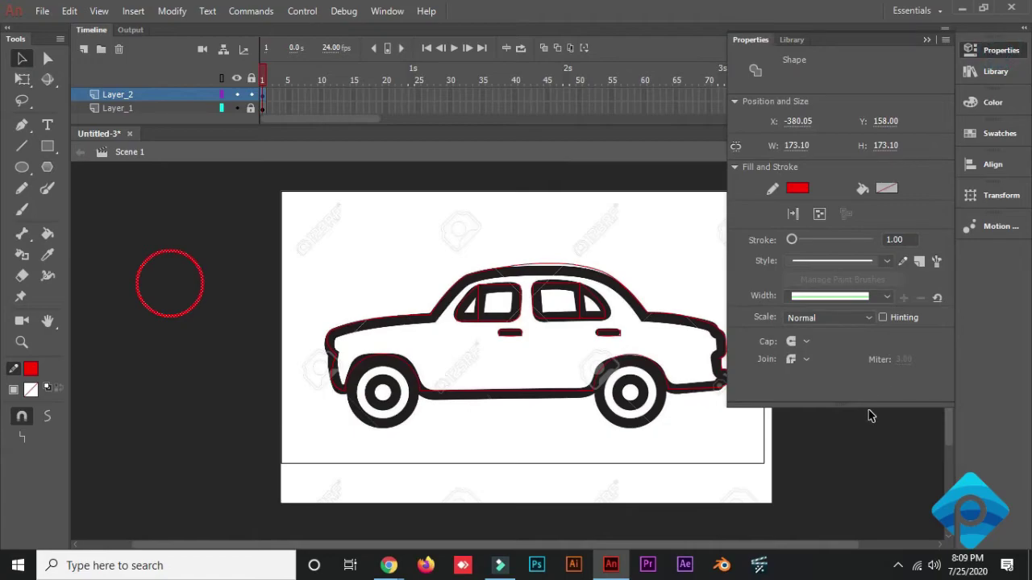
pyautogui.moveTo(868, 407); pyautogui.dragTo(865, 477)
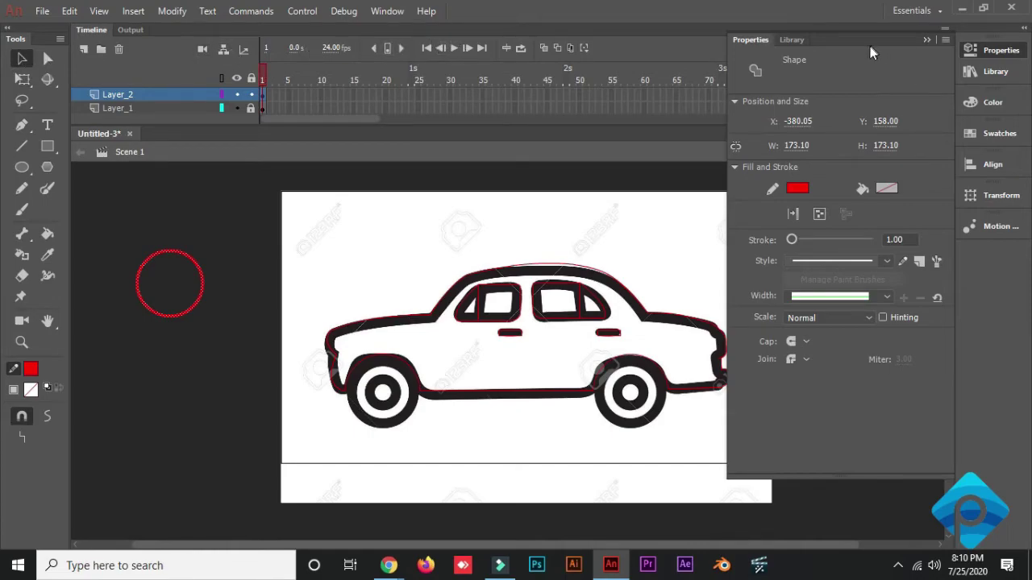
pyautogui.click(22, 78)
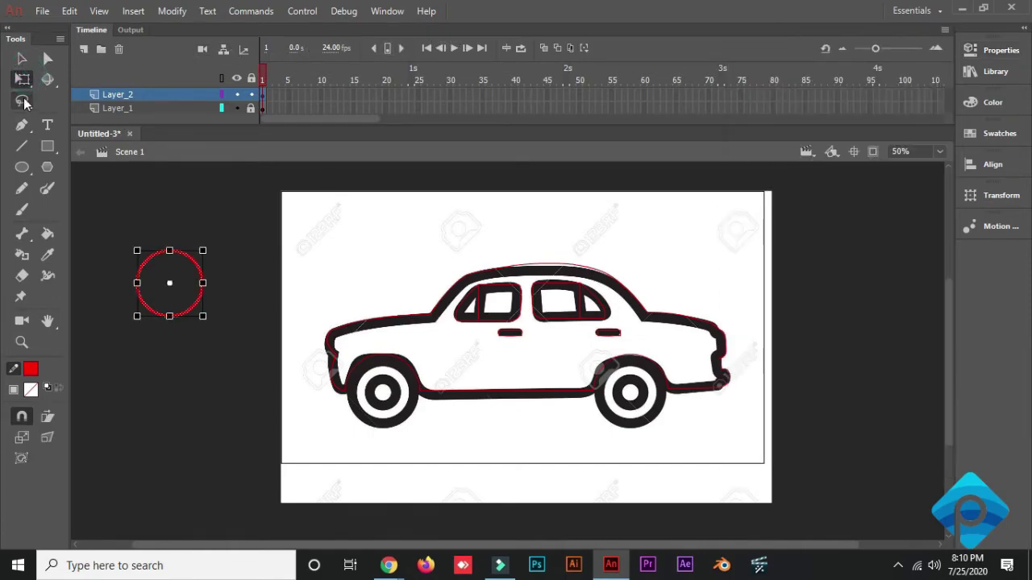
pyautogui.click(985, 52)
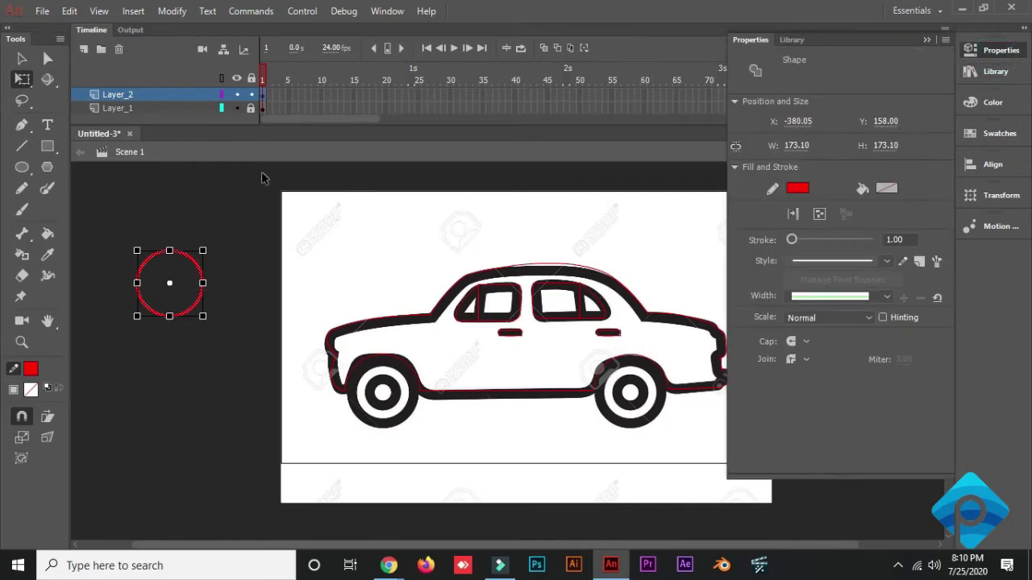
pyautogui.click(22, 166)
pyautogui.click(996, 51)
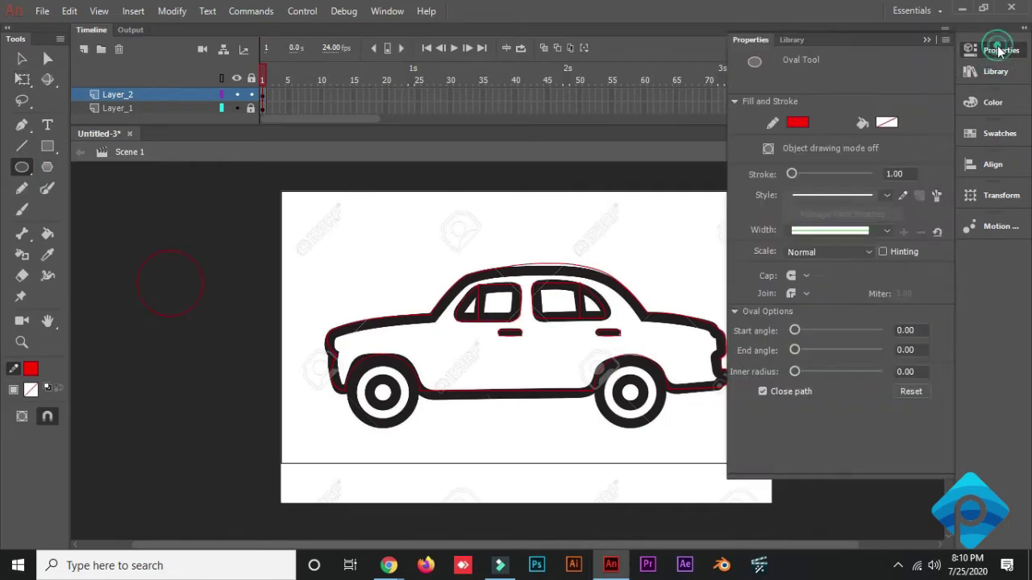
# - Set the stroke size of the circle beside the stage to 5
pyautogui.click(22, 59)
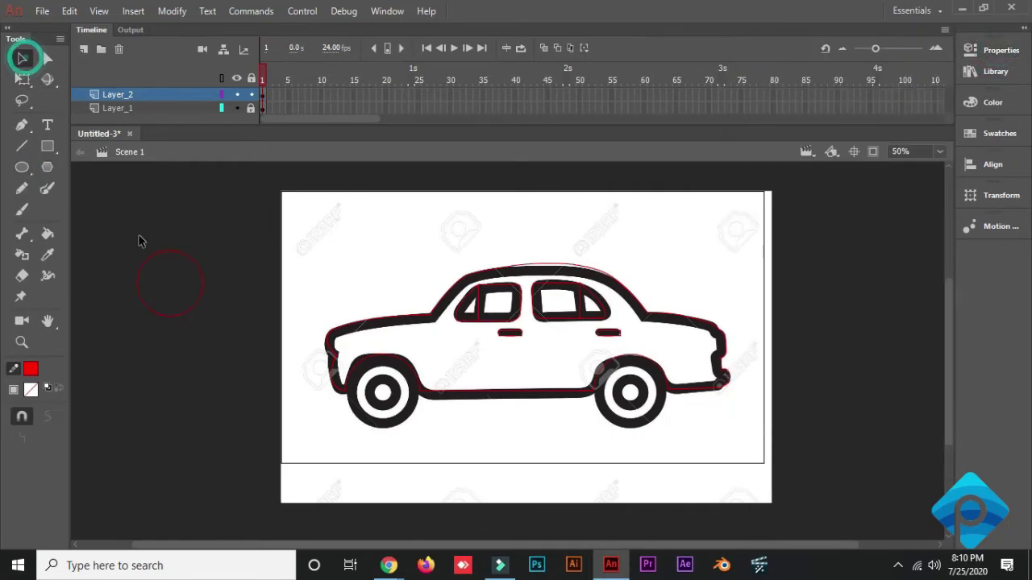
pyautogui.click(164, 255)
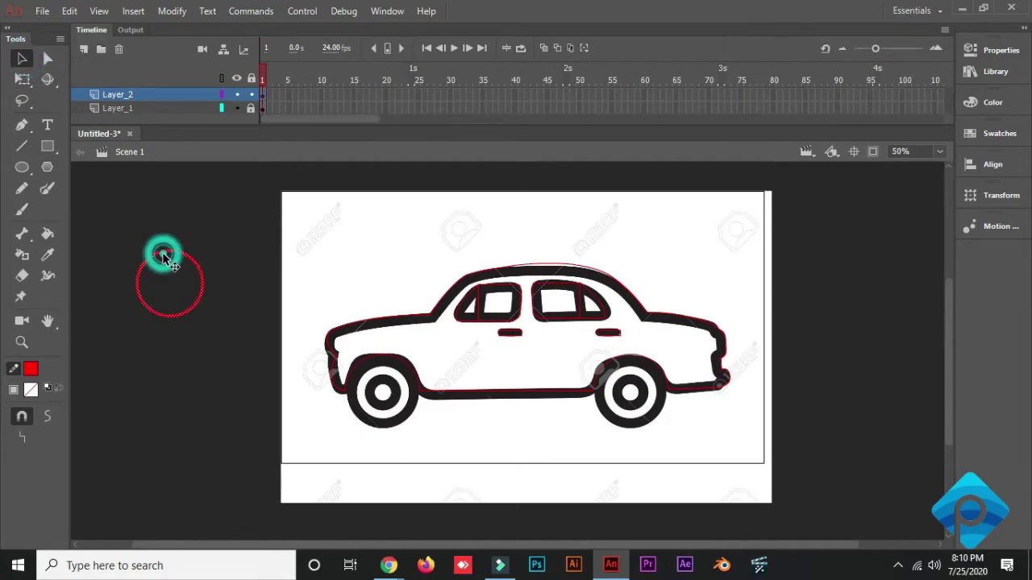
pyautogui.click(998, 50)
pyautogui.click(909, 237)
pyautogui.write('5')
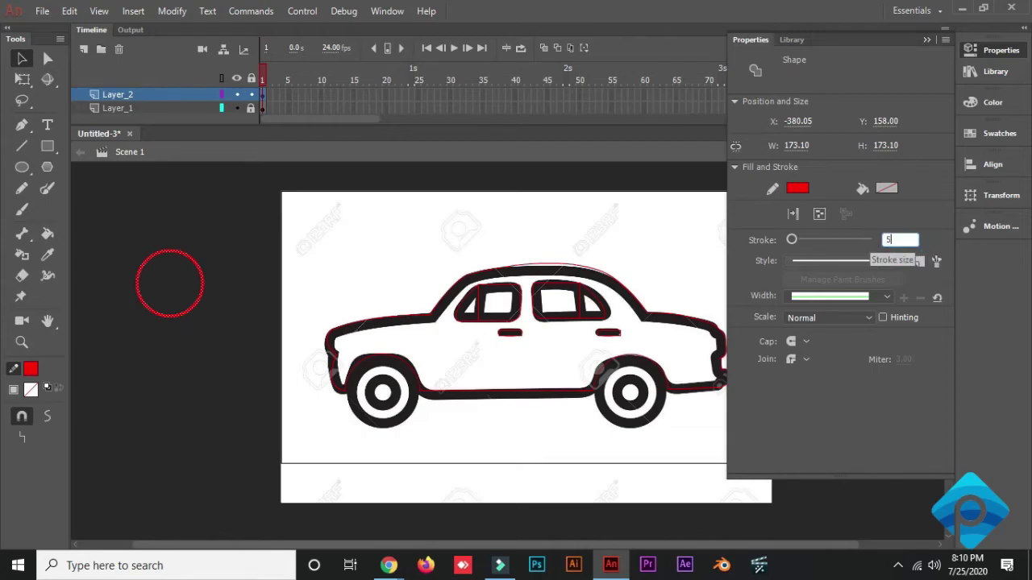
pyautogui.click(214, 233)
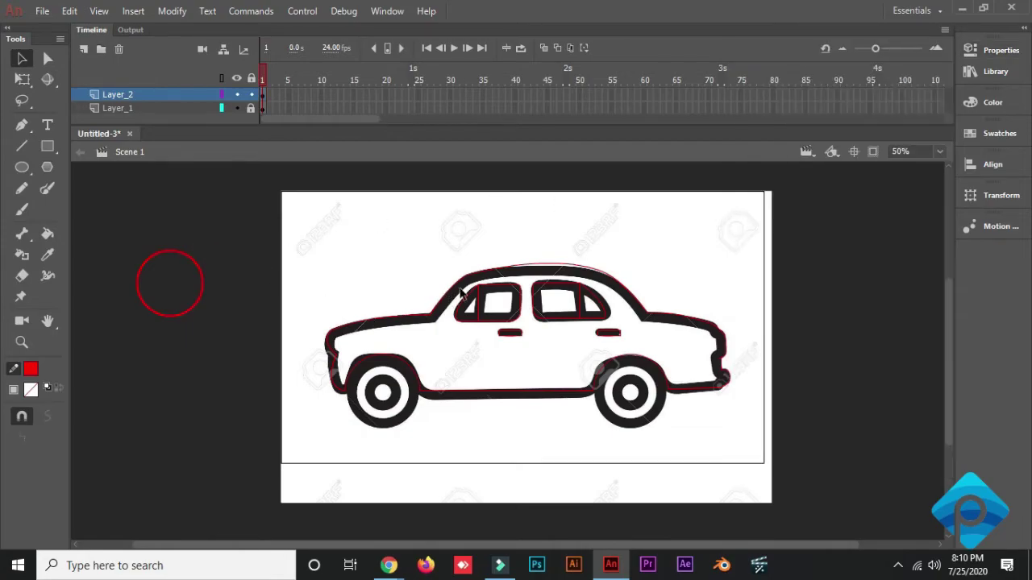
# - Set the stroke size of the whole car outline, including windows and door handles, to 5
pyautogui.moveTo(264, 201)
pyautogui.mouseDown()
pyautogui.moveTo(484, 357)
pyautogui.moveTo(829, 493)
pyautogui.mouseUp()
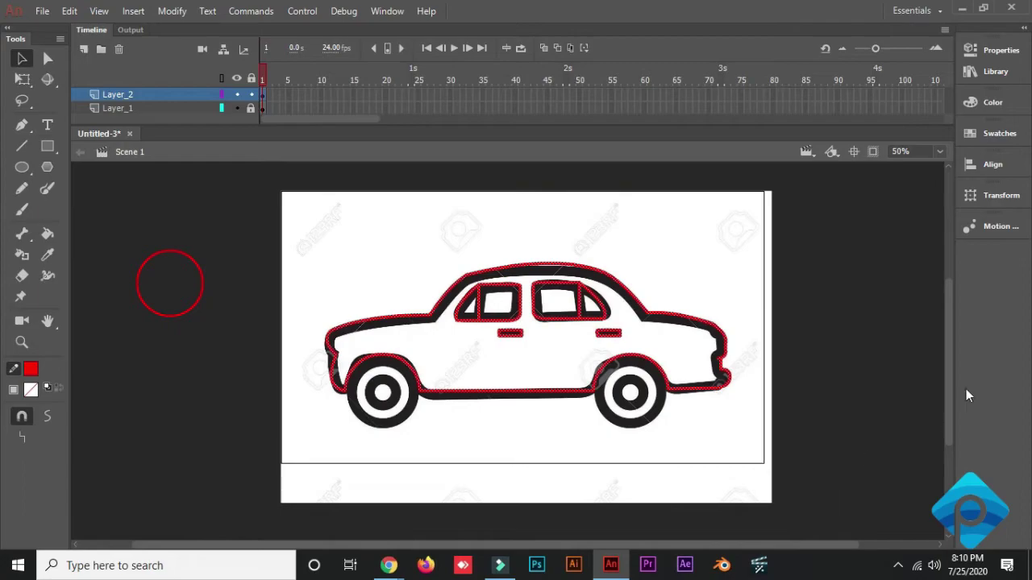
pyautogui.click(1000, 50)
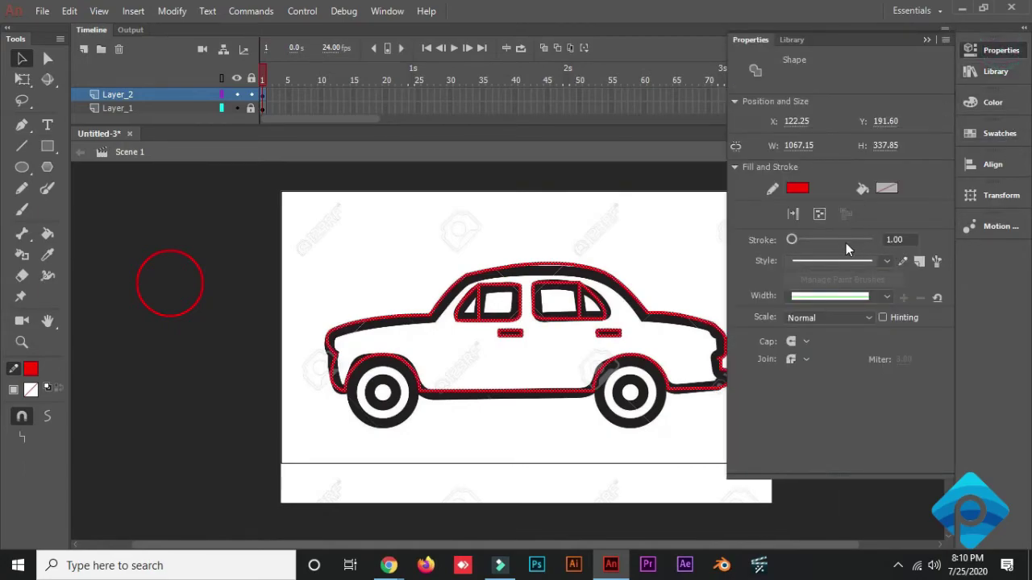
pyautogui.click(910, 238)
pyautogui.write('5')
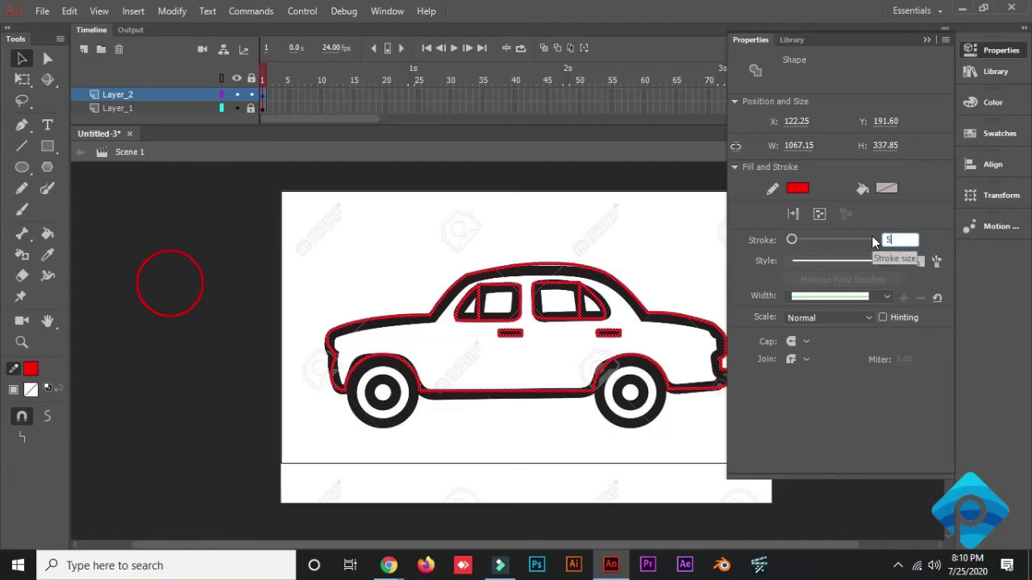
pyautogui.press('Return')
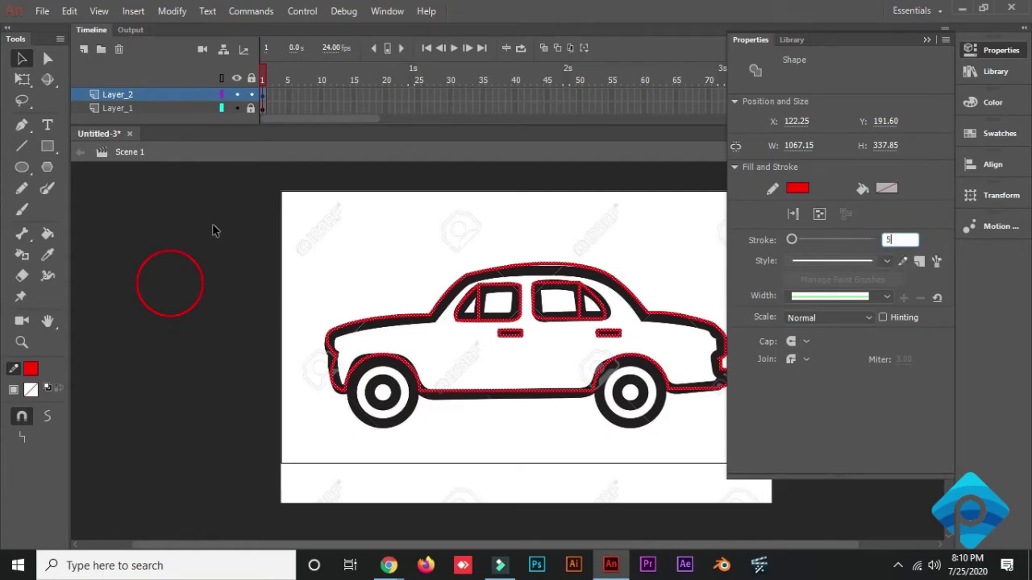
pyautogui.click(219, 198)
# - Set the stroke size of the circle beside the stage to 10
pyautogui.moveTo(248, 219); pyautogui.dragTo(122, 349)
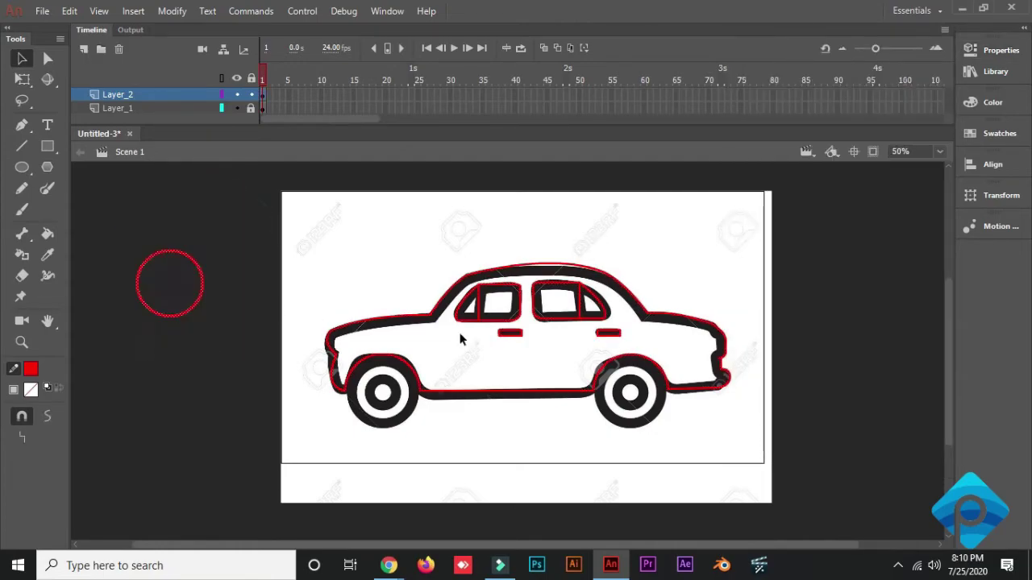
pyautogui.click(997, 73)
pyautogui.click(999, 50)
pyautogui.click(894, 239)
pyautogui.write('10')
pyautogui.press('Return')
pyautogui.click(295, 270)
# - Paste a copy of the circle in the center and delete that copy
pyautogui.moveTo(239, 220); pyautogui.dragTo(109, 348)
pyautogui.hotkey('ctrl', 'v')
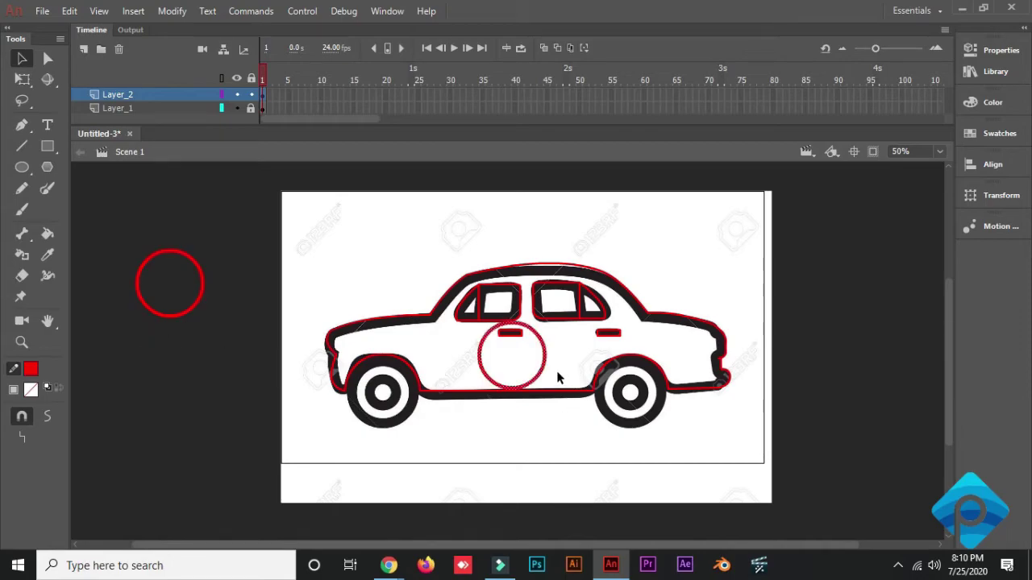
pyautogui.press('Delete')
# - Copy the circle in place and scale the copy down about its center into a small concentric hub circle
pyautogui.moveTo(251, 217); pyautogui.dragTo(108, 363)
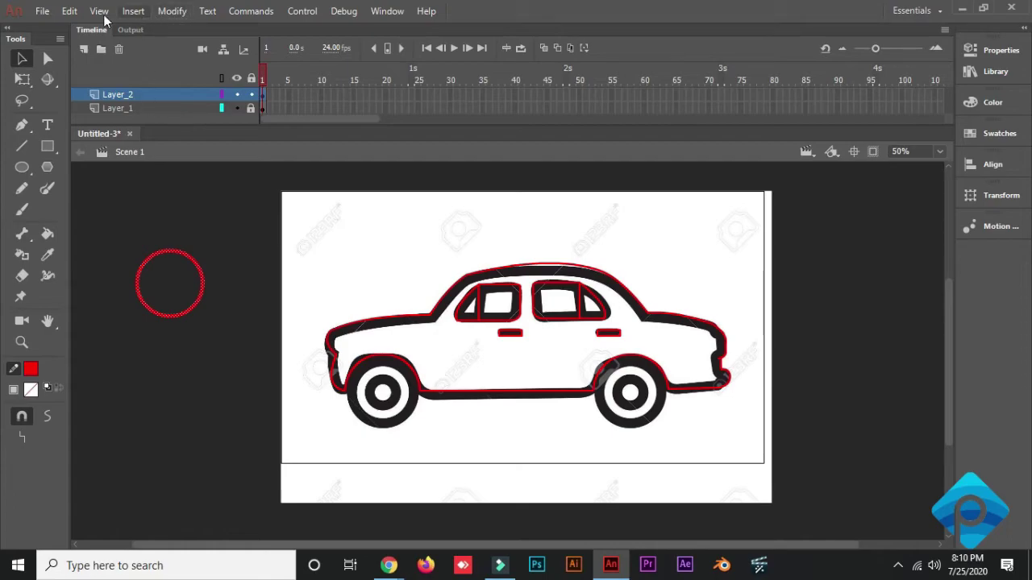
pyautogui.click(71, 13)
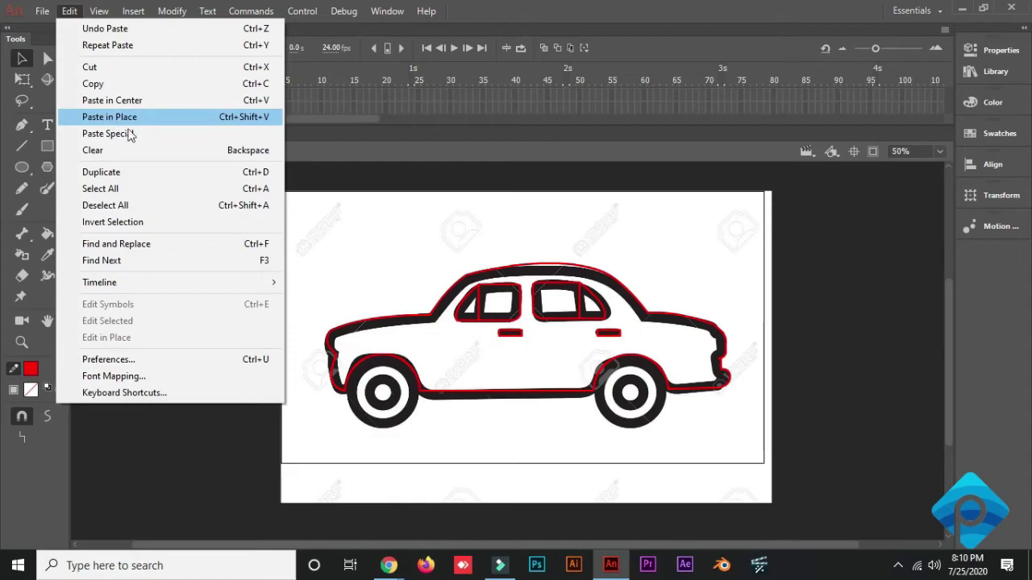
pyautogui.click(195, 469)
pyautogui.moveTo(245, 197); pyautogui.dragTo(125, 377)
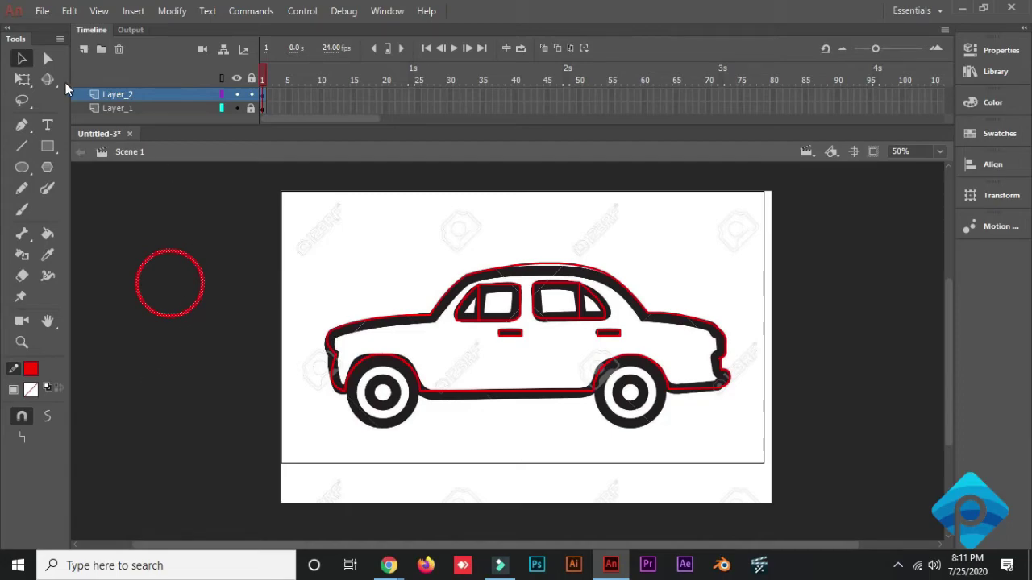
pyautogui.click(23, 79)
pyautogui.moveTo(207, 249); pyautogui.dragTo(182, 269)
pyautogui.click(227, 231)
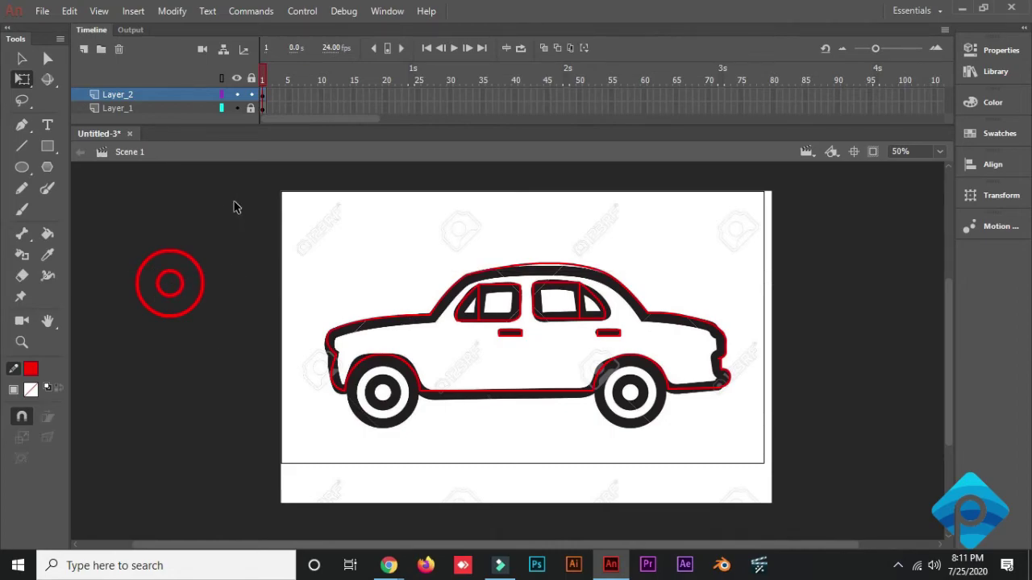
# - Move the concentric wheel circles onto the reference car's front wheel and place a copy of them on the rear wheel
pyautogui.moveTo(247, 204)
pyautogui.mouseDown()
pyautogui.moveTo(152, 355)
pyautogui.moveTo(106, 391)
pyautogui.mouseUp()
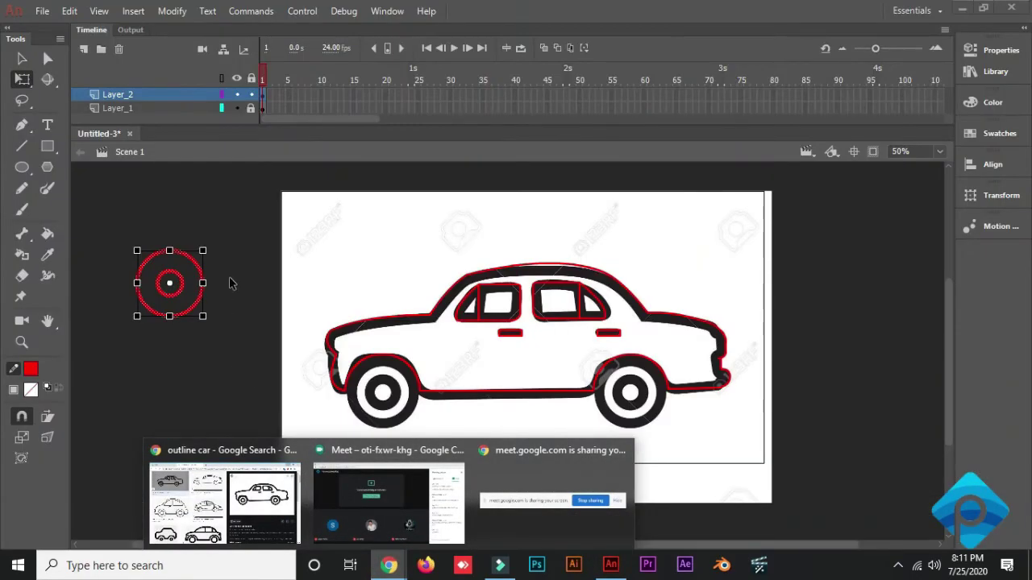
pyautogui.click(231, 272)
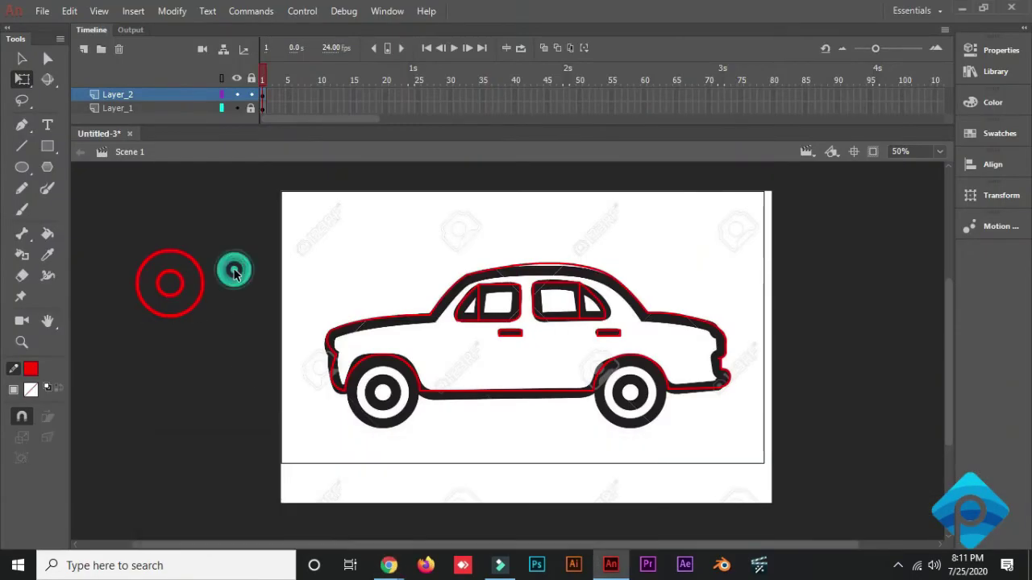
pyautogui.moveTo(225, 205); pyautogui.dragTo(116, 383)
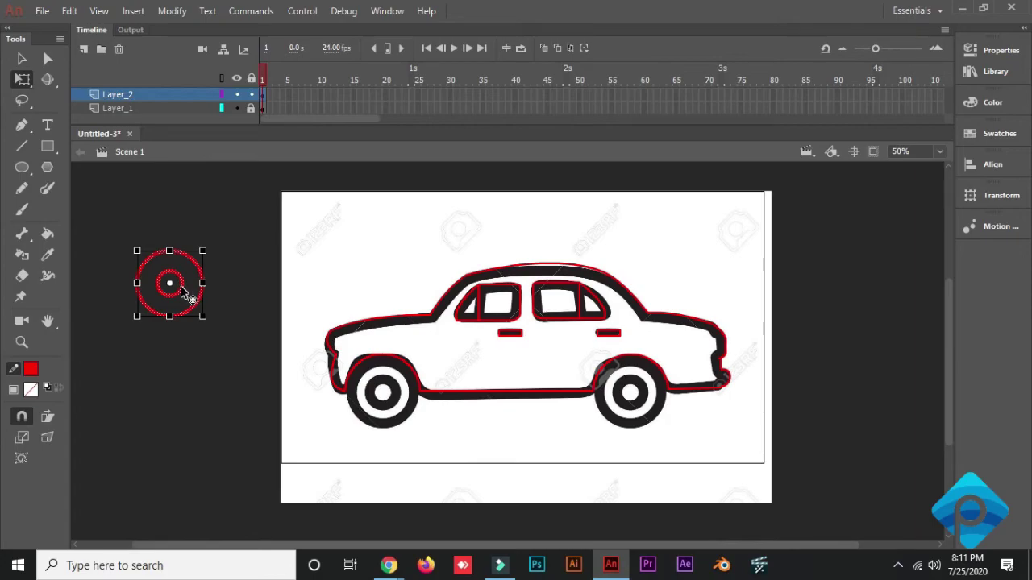
pyautogui.moveTo(183, 293); pyautogui.dragTo(402, 411)
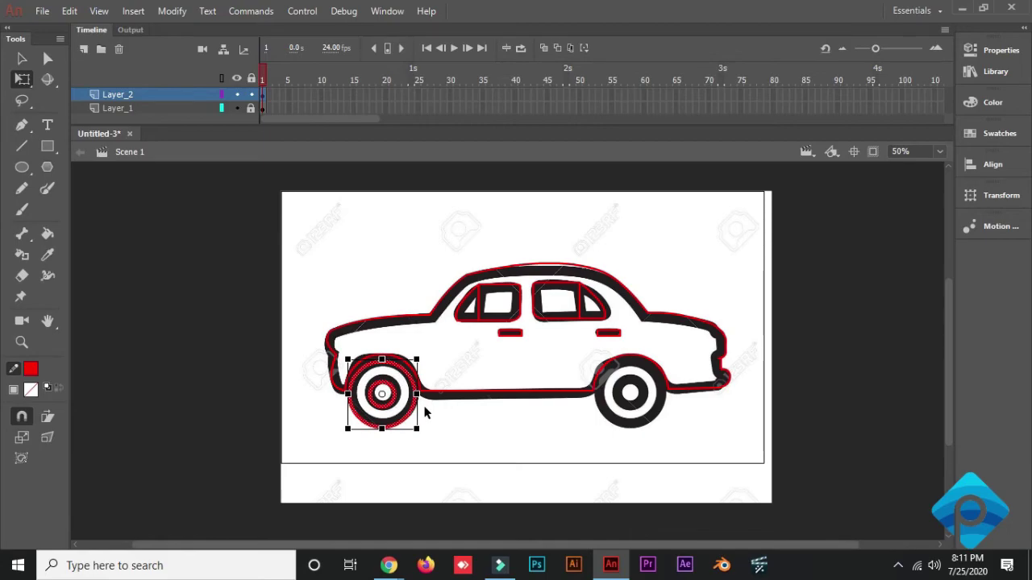
pyautogui.moveTo(396, 411); pyautogui.dragTo(641, 413)
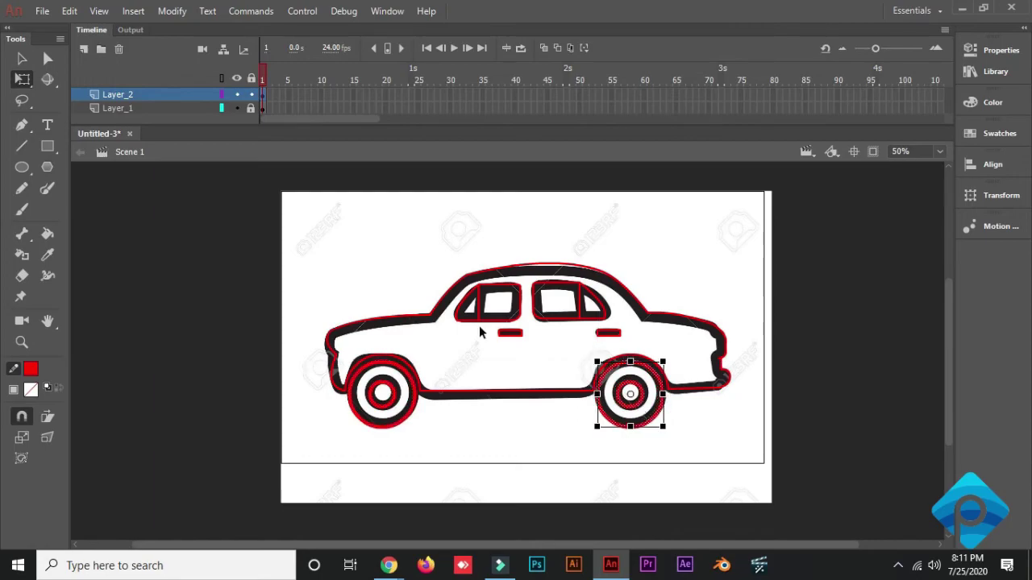
# - Deselect the wheel and hide the reference image on Layer_1
pyautogui.click(167, 322)
pyautogui.click(236, 108)
pyautogui.click(184, 280)
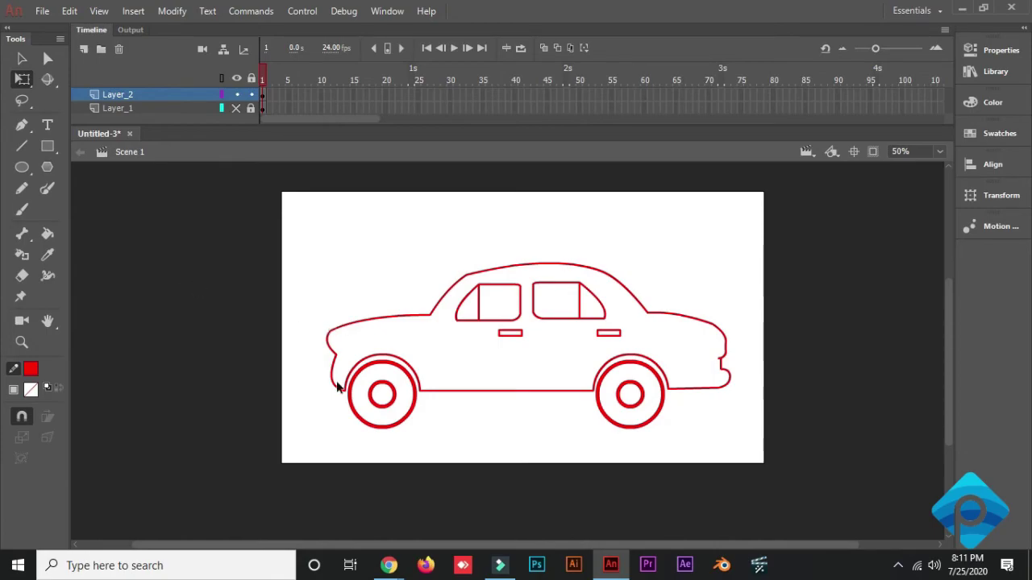
pyautogui.click(790, 330)
pyautogui.click(805, 306)
# - Switch to Chrome, look through the outline car image results, and return to Animate
pyautogui.click(966, 8)
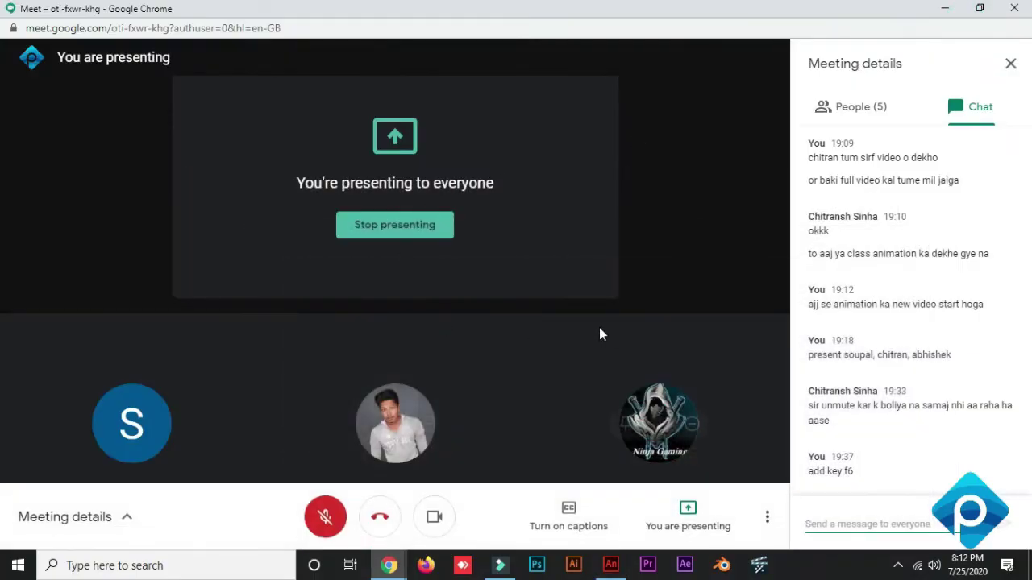
pyautogui.click(388, 565)
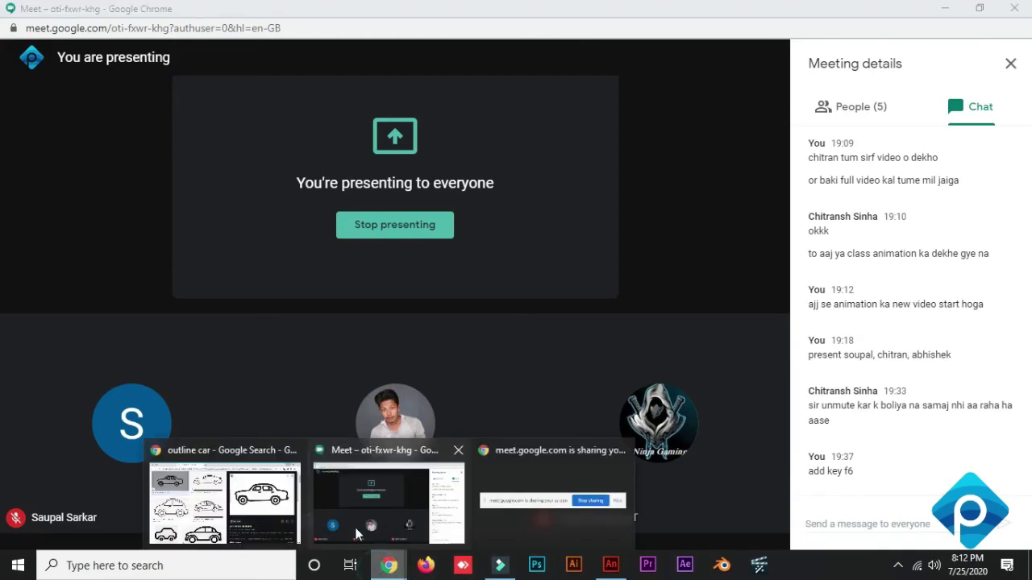
pyautogui.click(232, 512)
pyautogui.scroll(-2, 332, 366)
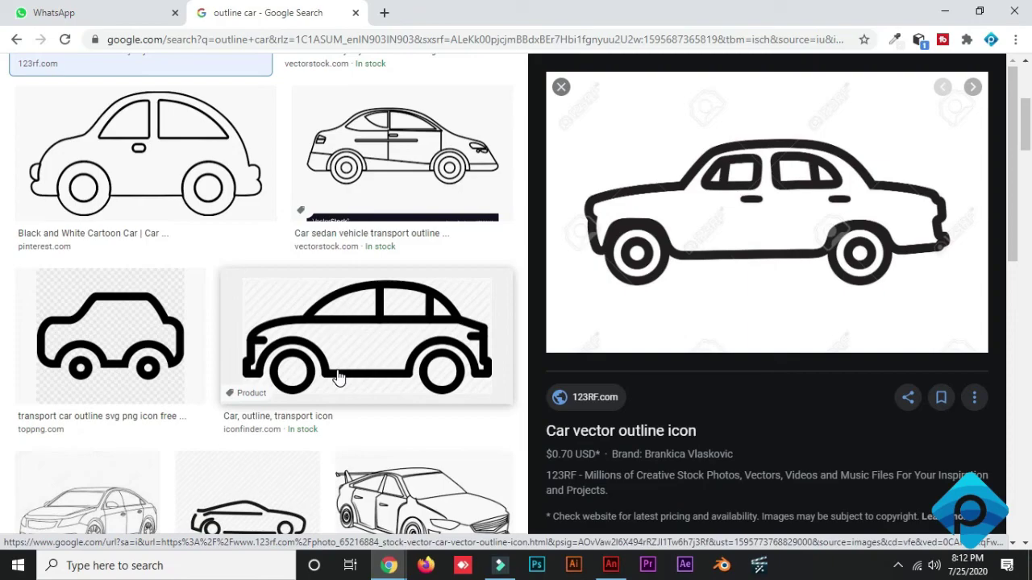
pyautogui.click(946, 10)
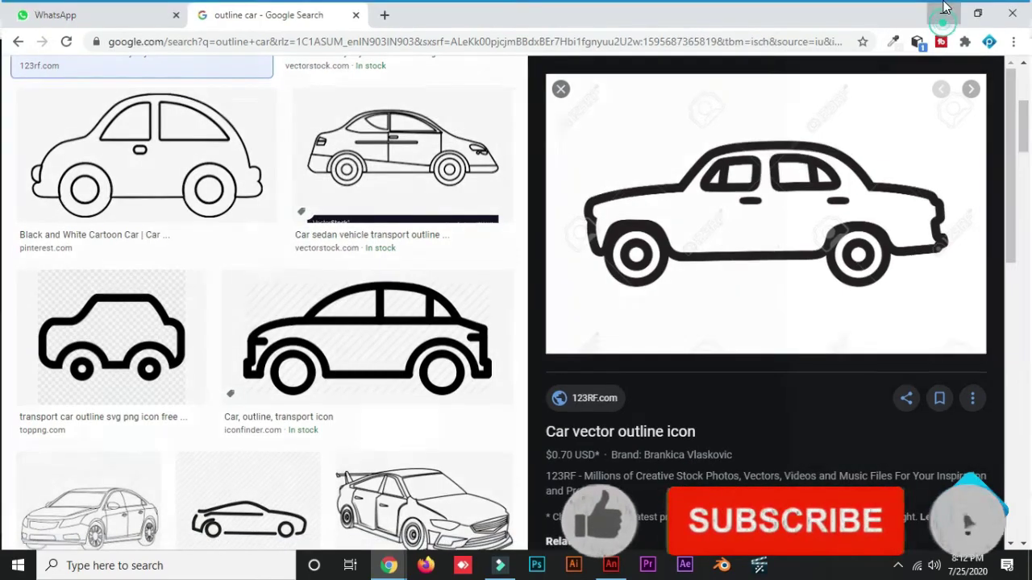
pyautogui.click(610, 565)
pyautogui.click(806, 265)
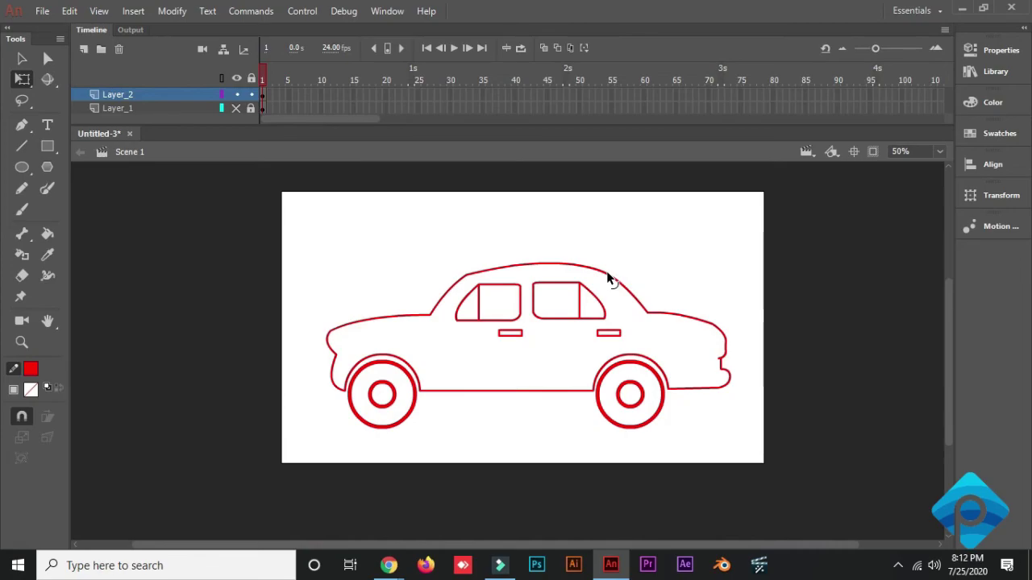
pyautogui.click(22, 58)
pyautogui.moveTo(150, 180); pyautogui.dragTo(840, 507)
pyautogui.click(843, 321)
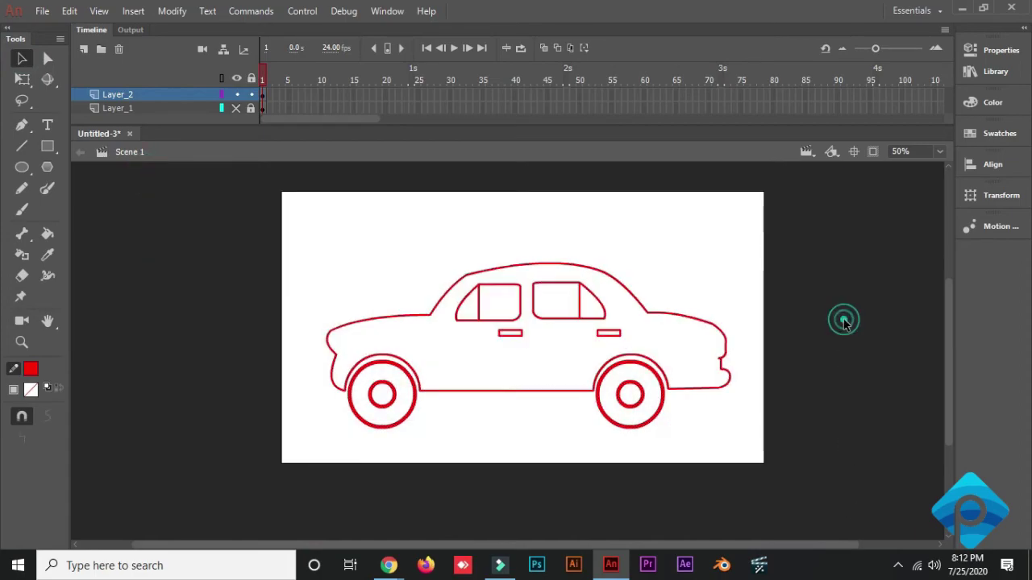
pyautogui.moveTo(237, 169)
pyautogui.mouseDown()
pyautogui.moveTo(276, 230)
pyautogui.moveTo(797, 489)
pyautogui.mouseUp()
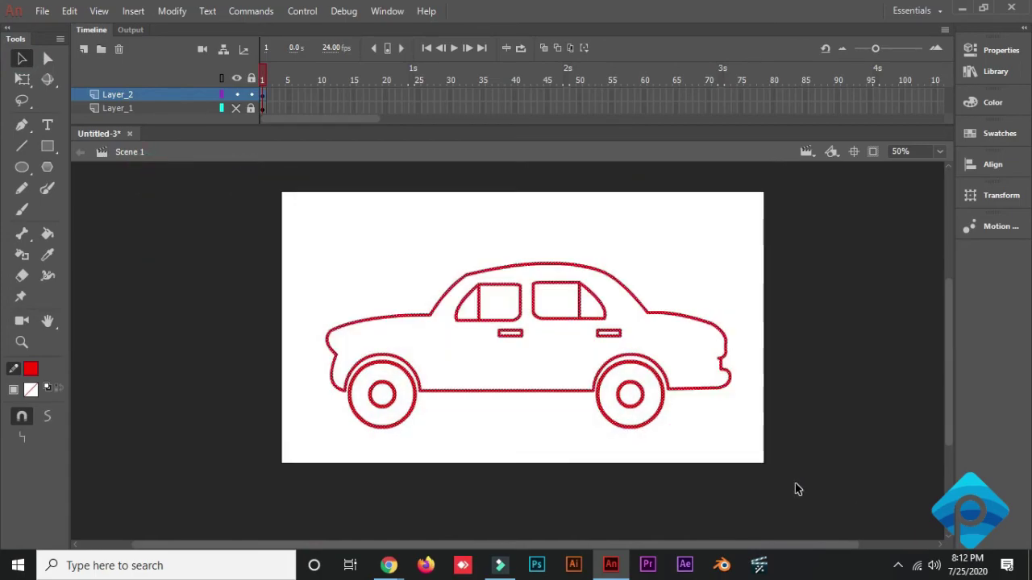
pyautogui.moveTo(830, 202); pyautogui.dragTo(239, 515)
pyautogui.click(835, 326)
pyautogui.moveTo(838, 205); pyautogui.dragTo(267, 503)
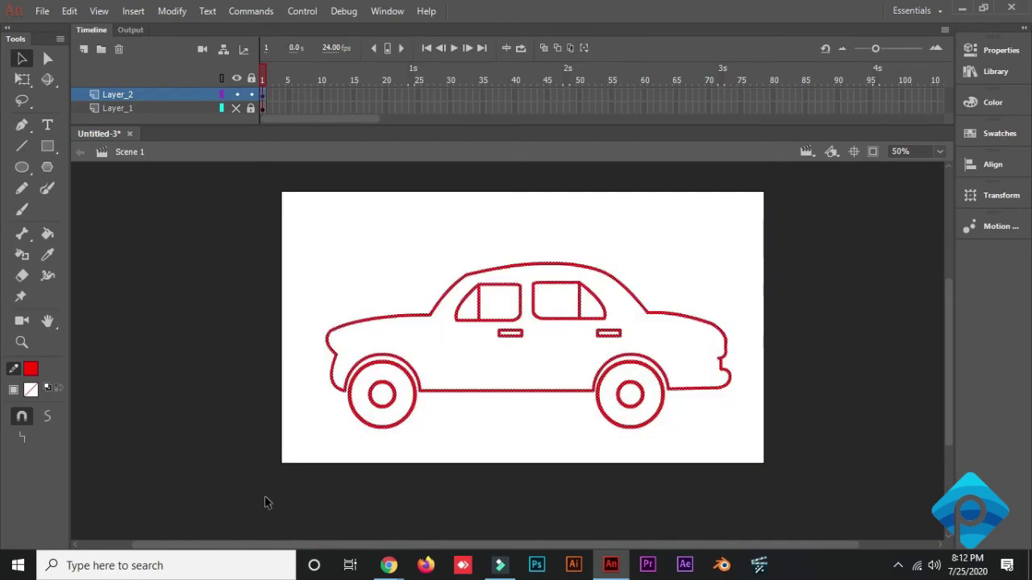
pyautogui.click(895, 394)
# - Convert the whole car drawing, including both wheels, to a Graphic symbol named "car"
pyautogui.moveTo(172, 184); pyautogui.dragTo(896, 498)
pyautogui.click(172, 16)
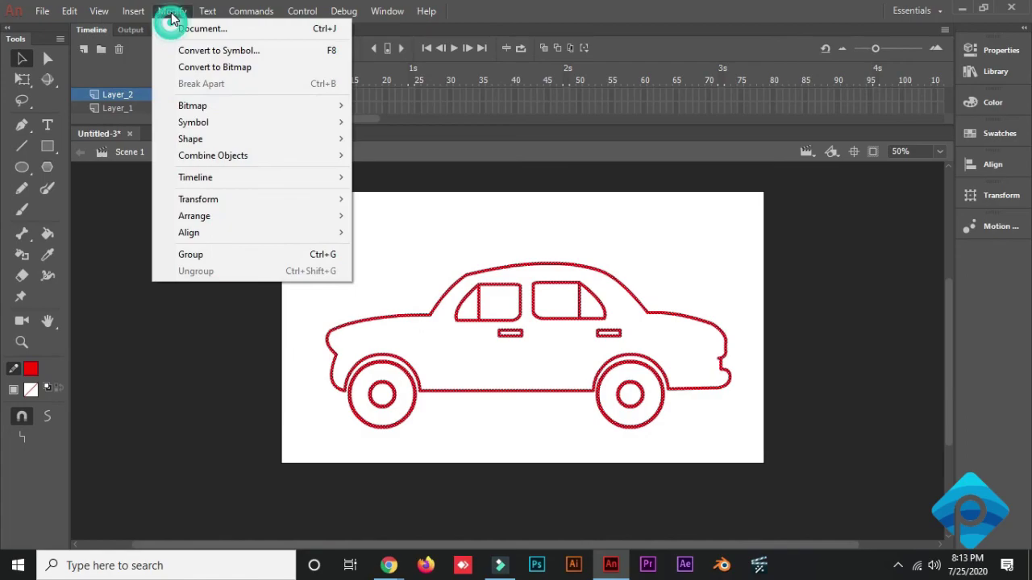
pyautogui.click(231, 54)
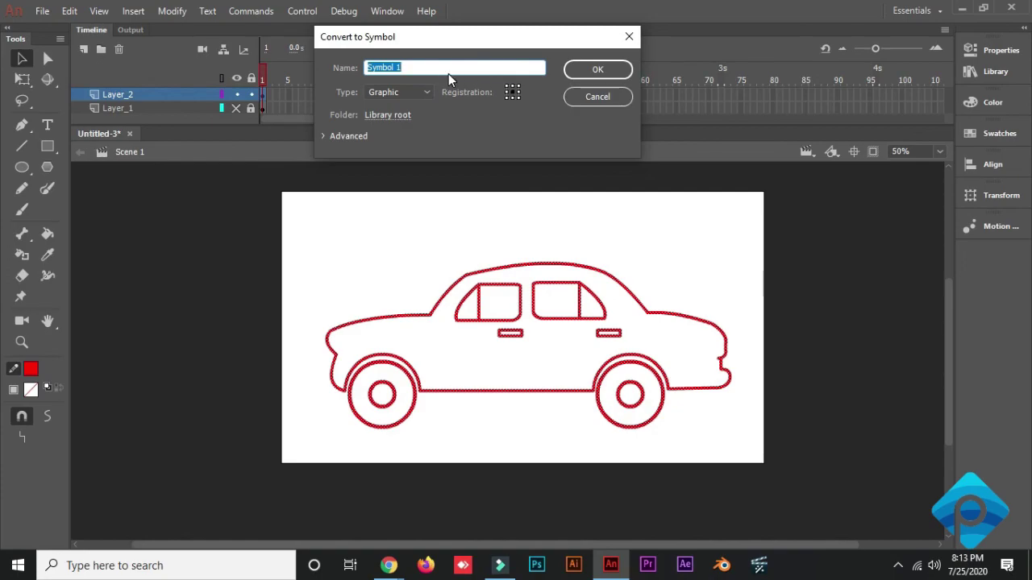
pyautogui.write('car')
pyautogui.click(594, 71)
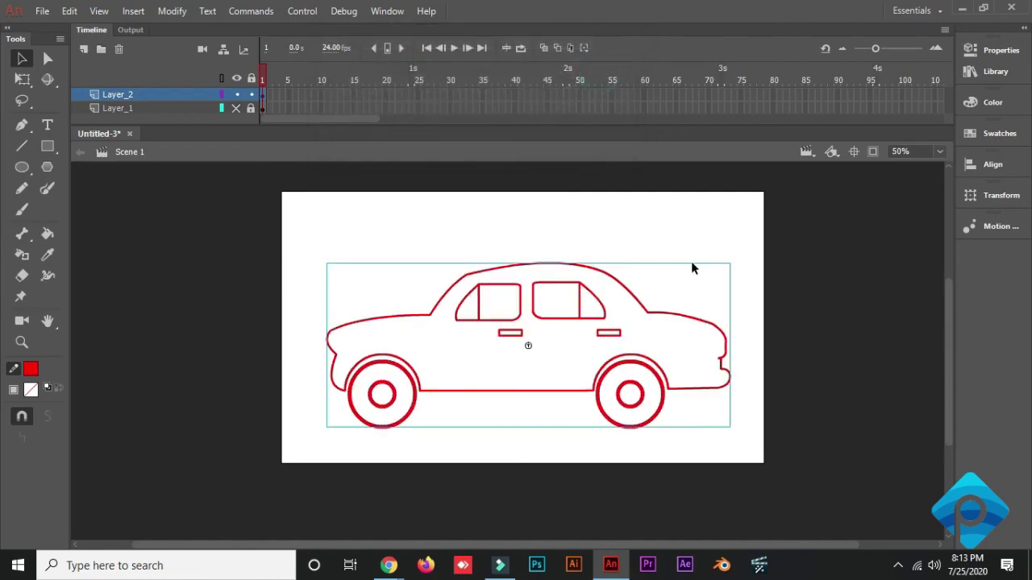
pyautogui.click(831, 261)
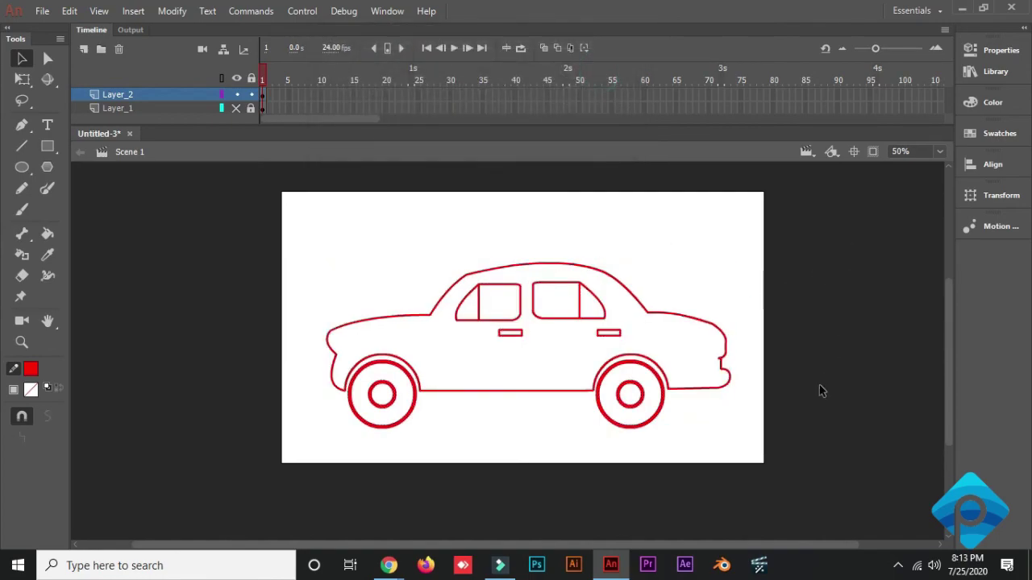
# - Show the reference image on Layer_1 to compare it with the tracing, and hide it again
pyautogui.click(194, 108)
pyautogui.click(237, 108)
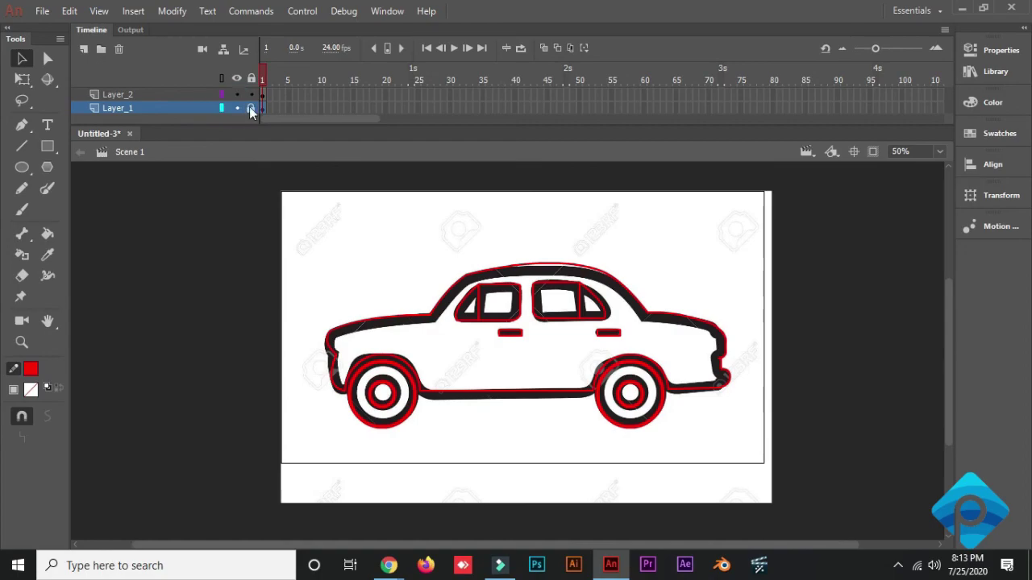
pyautogui.click(236, 108)
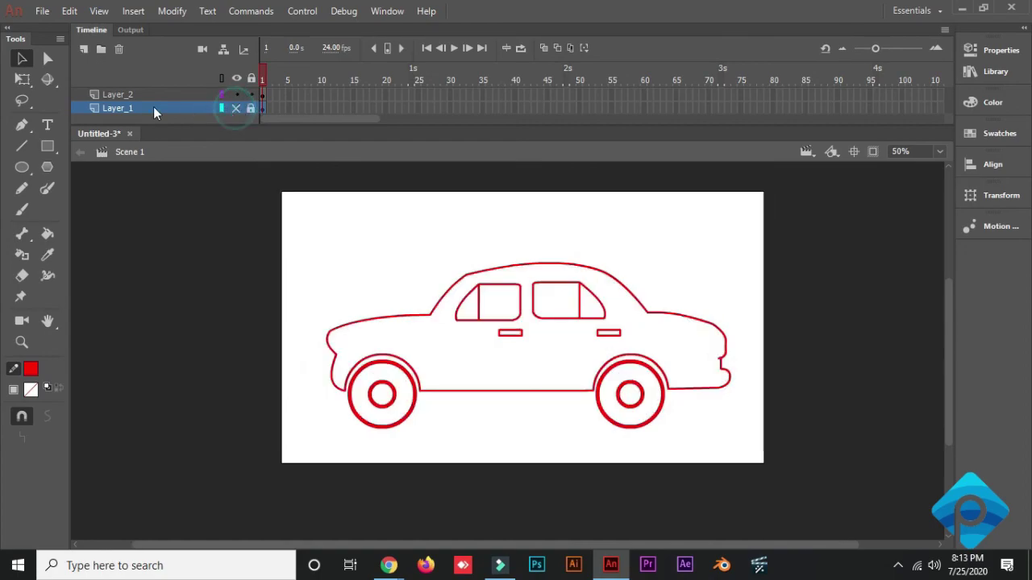
# - Rename Layer_2 to "Car" and delete the reference image layer Layer_1
pyautogui.click(117, 94)
pyautogui.doubleClick(120, 94)
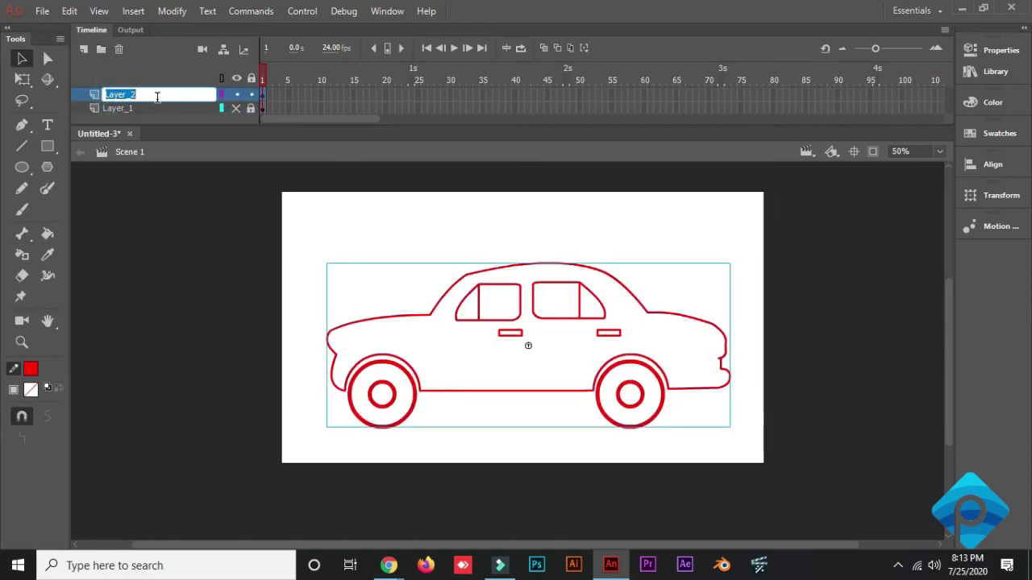
pyautogui.write('Car')
pyautogui.click(212, 212)
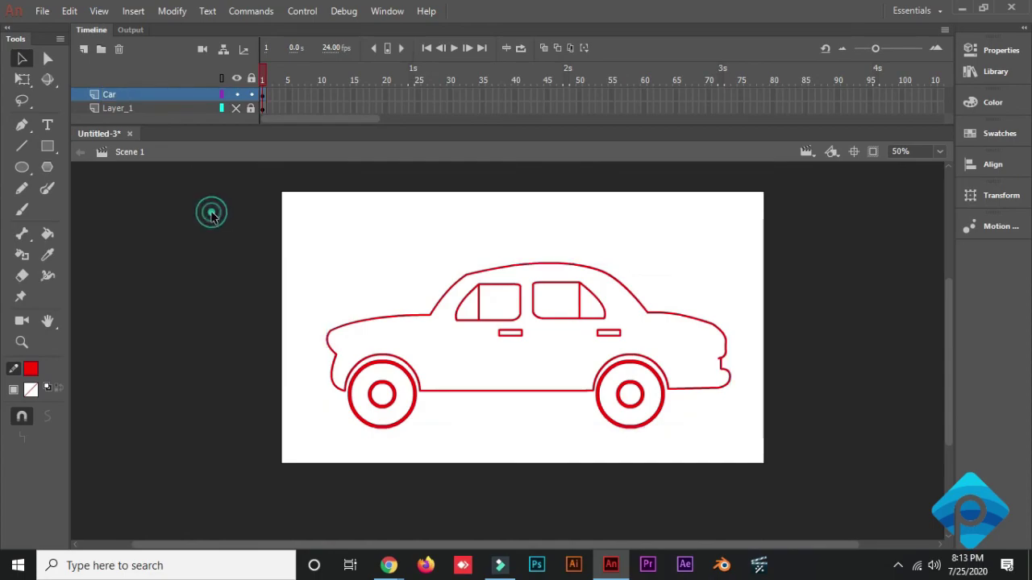
pyautogui.click(186, 107)
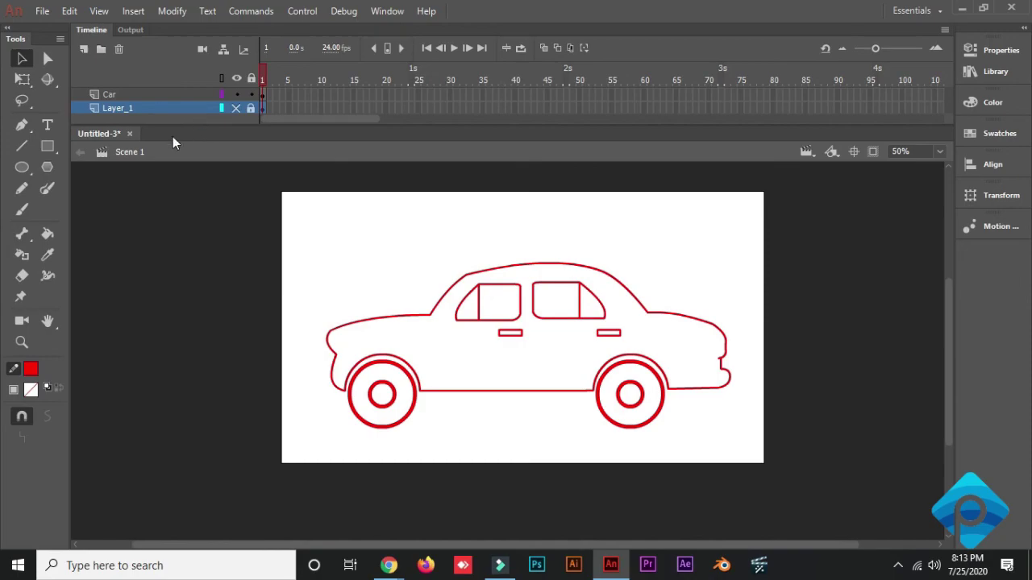
pyautogui.click(120, 50)
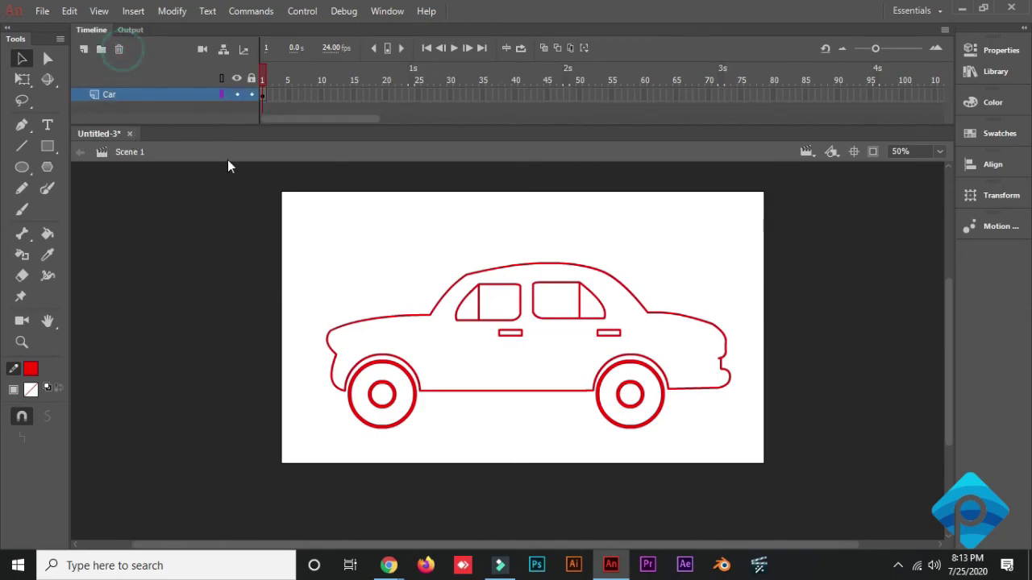